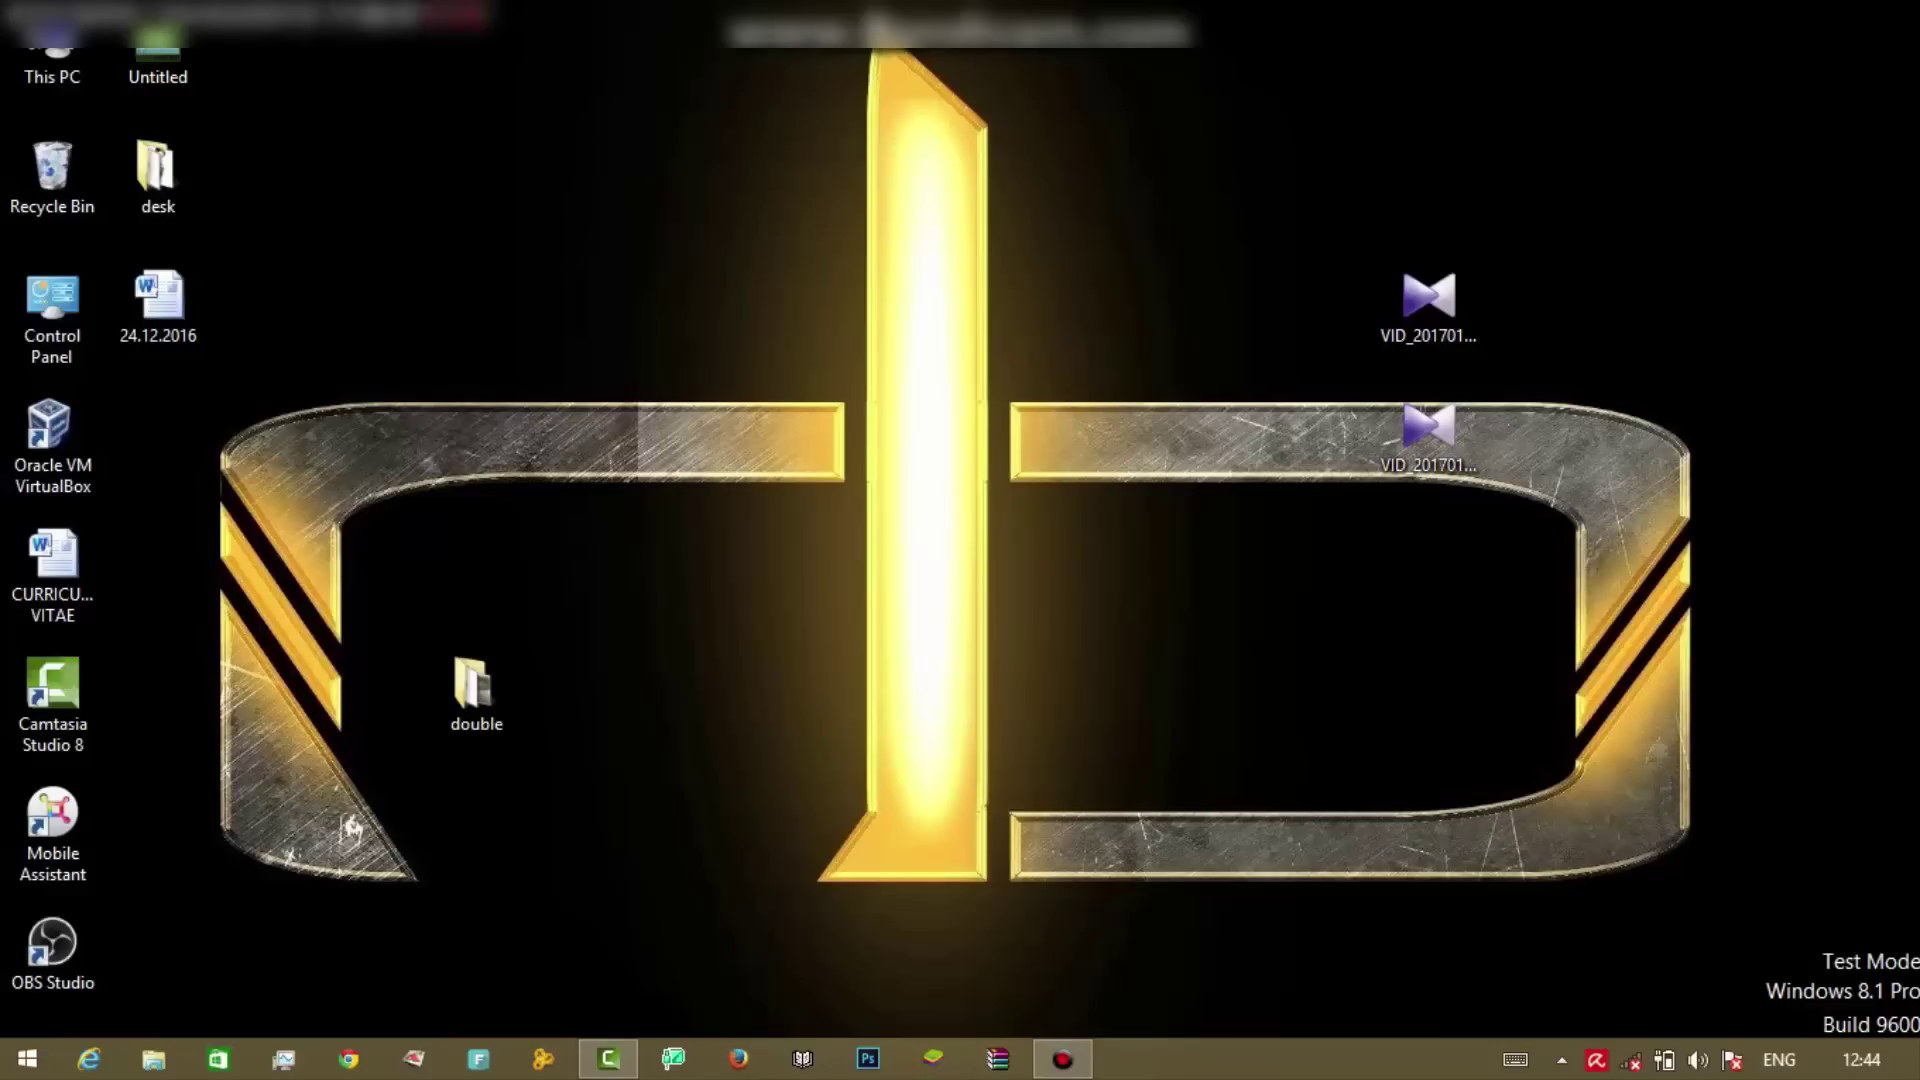
- Switch to Camtasia Studio, place VID_20170115_164129.mp4 on Track 1 at the start of the timeline, and turn off crop mode
left_click(608, 1059)
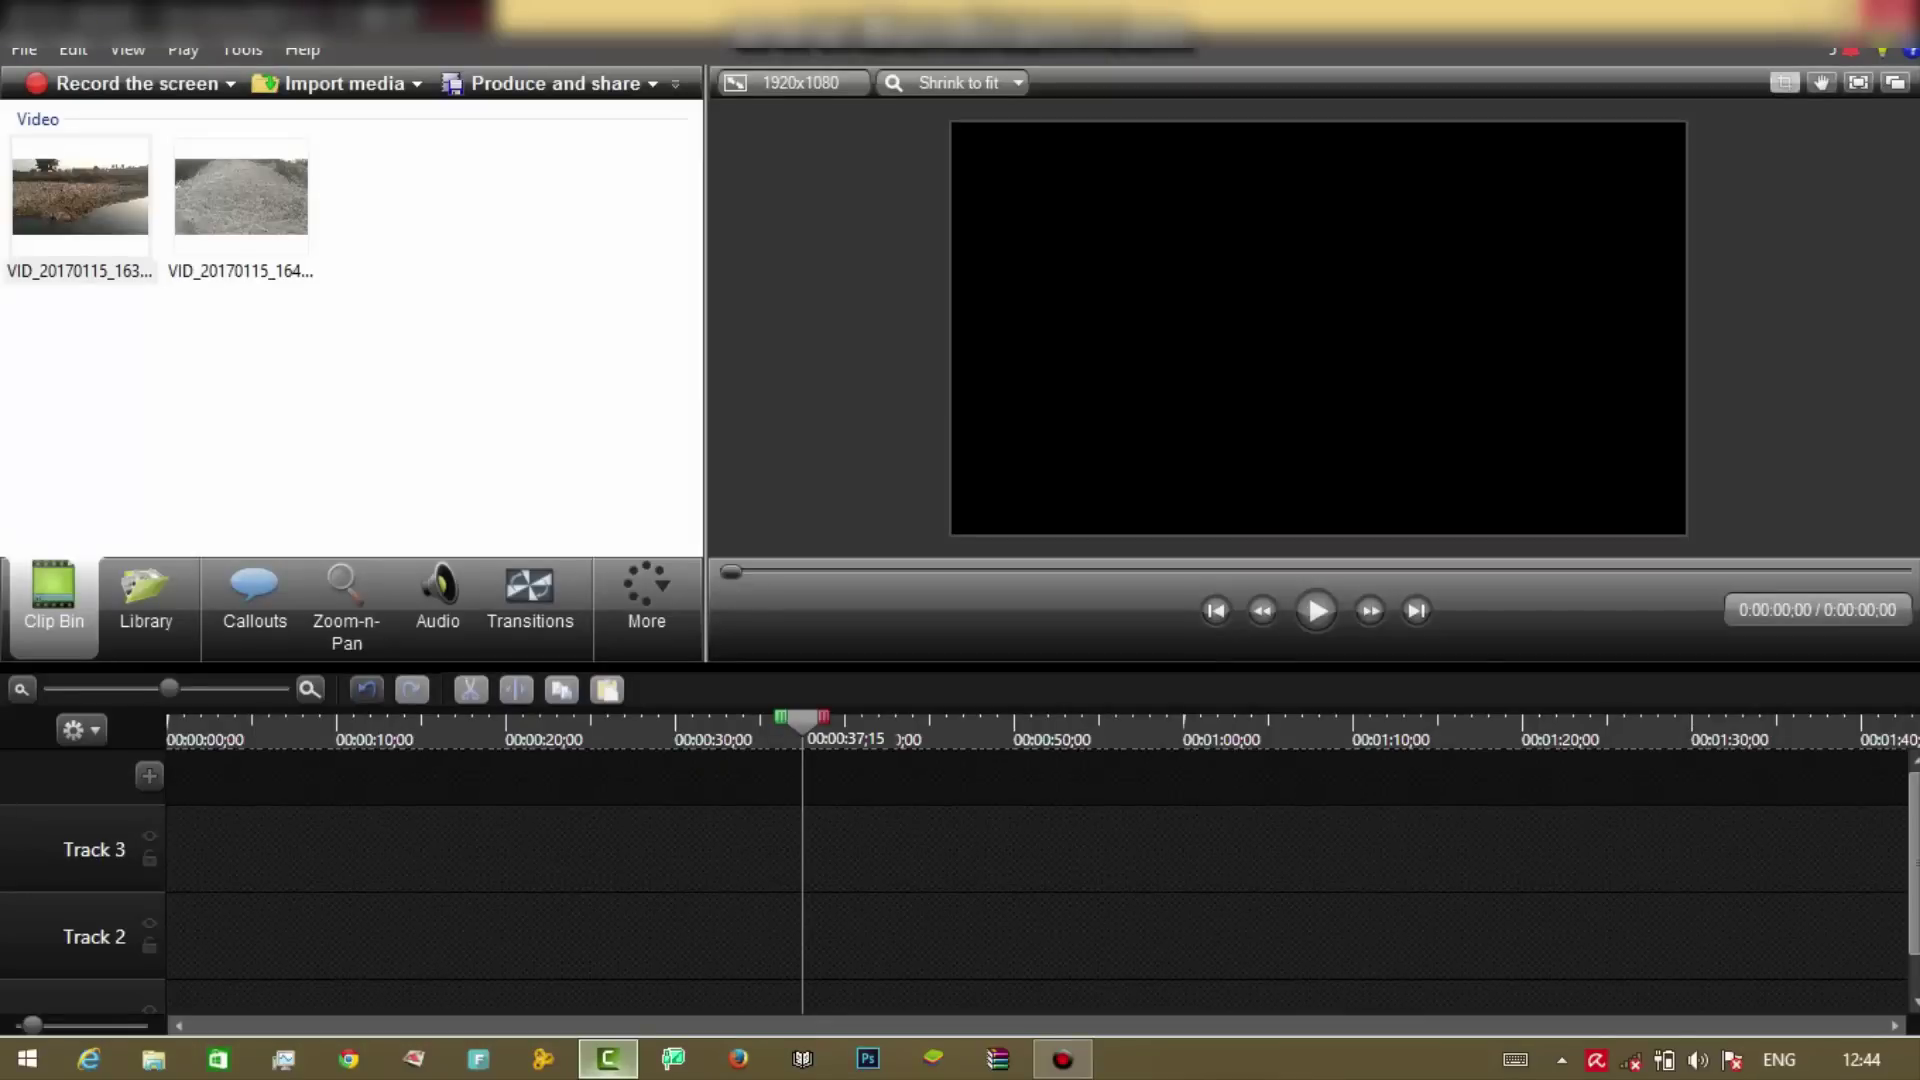
left_click_drag(802, 719, 168, 719)
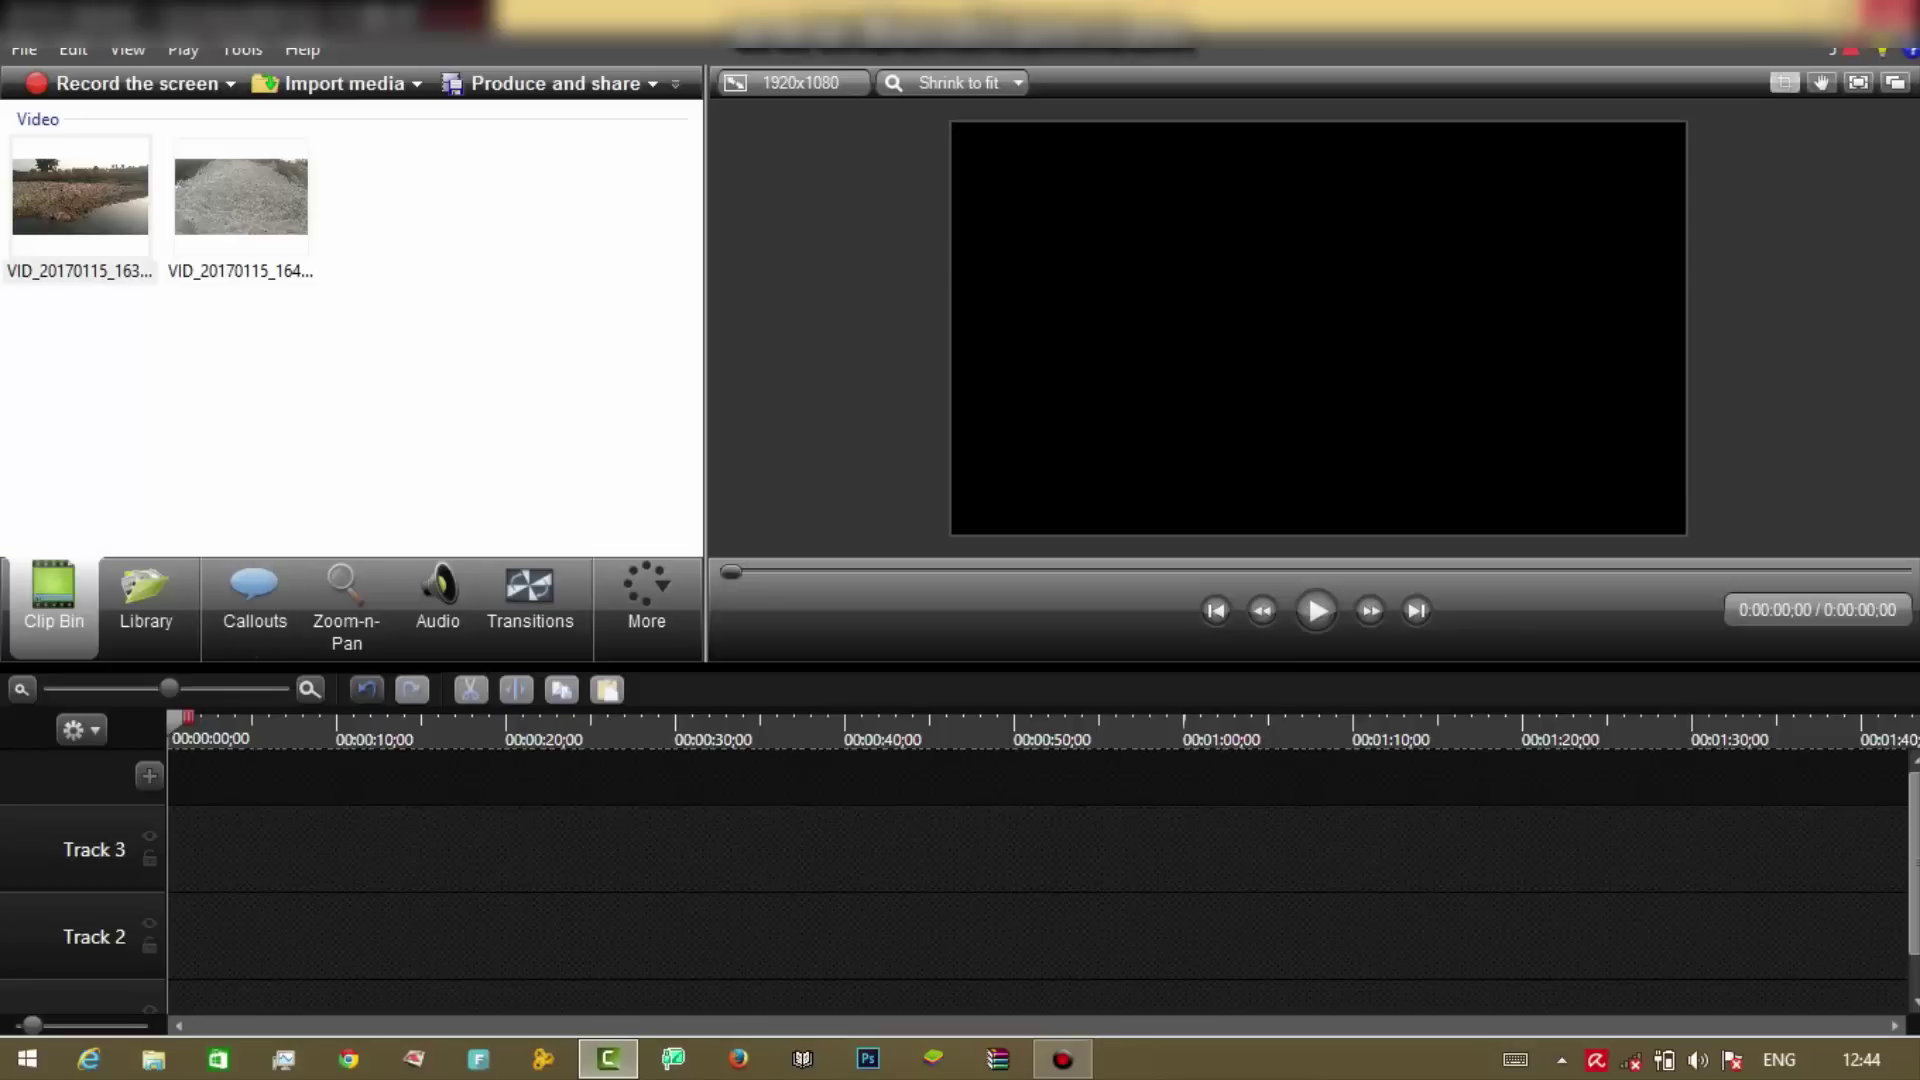
left_click(238, 235)
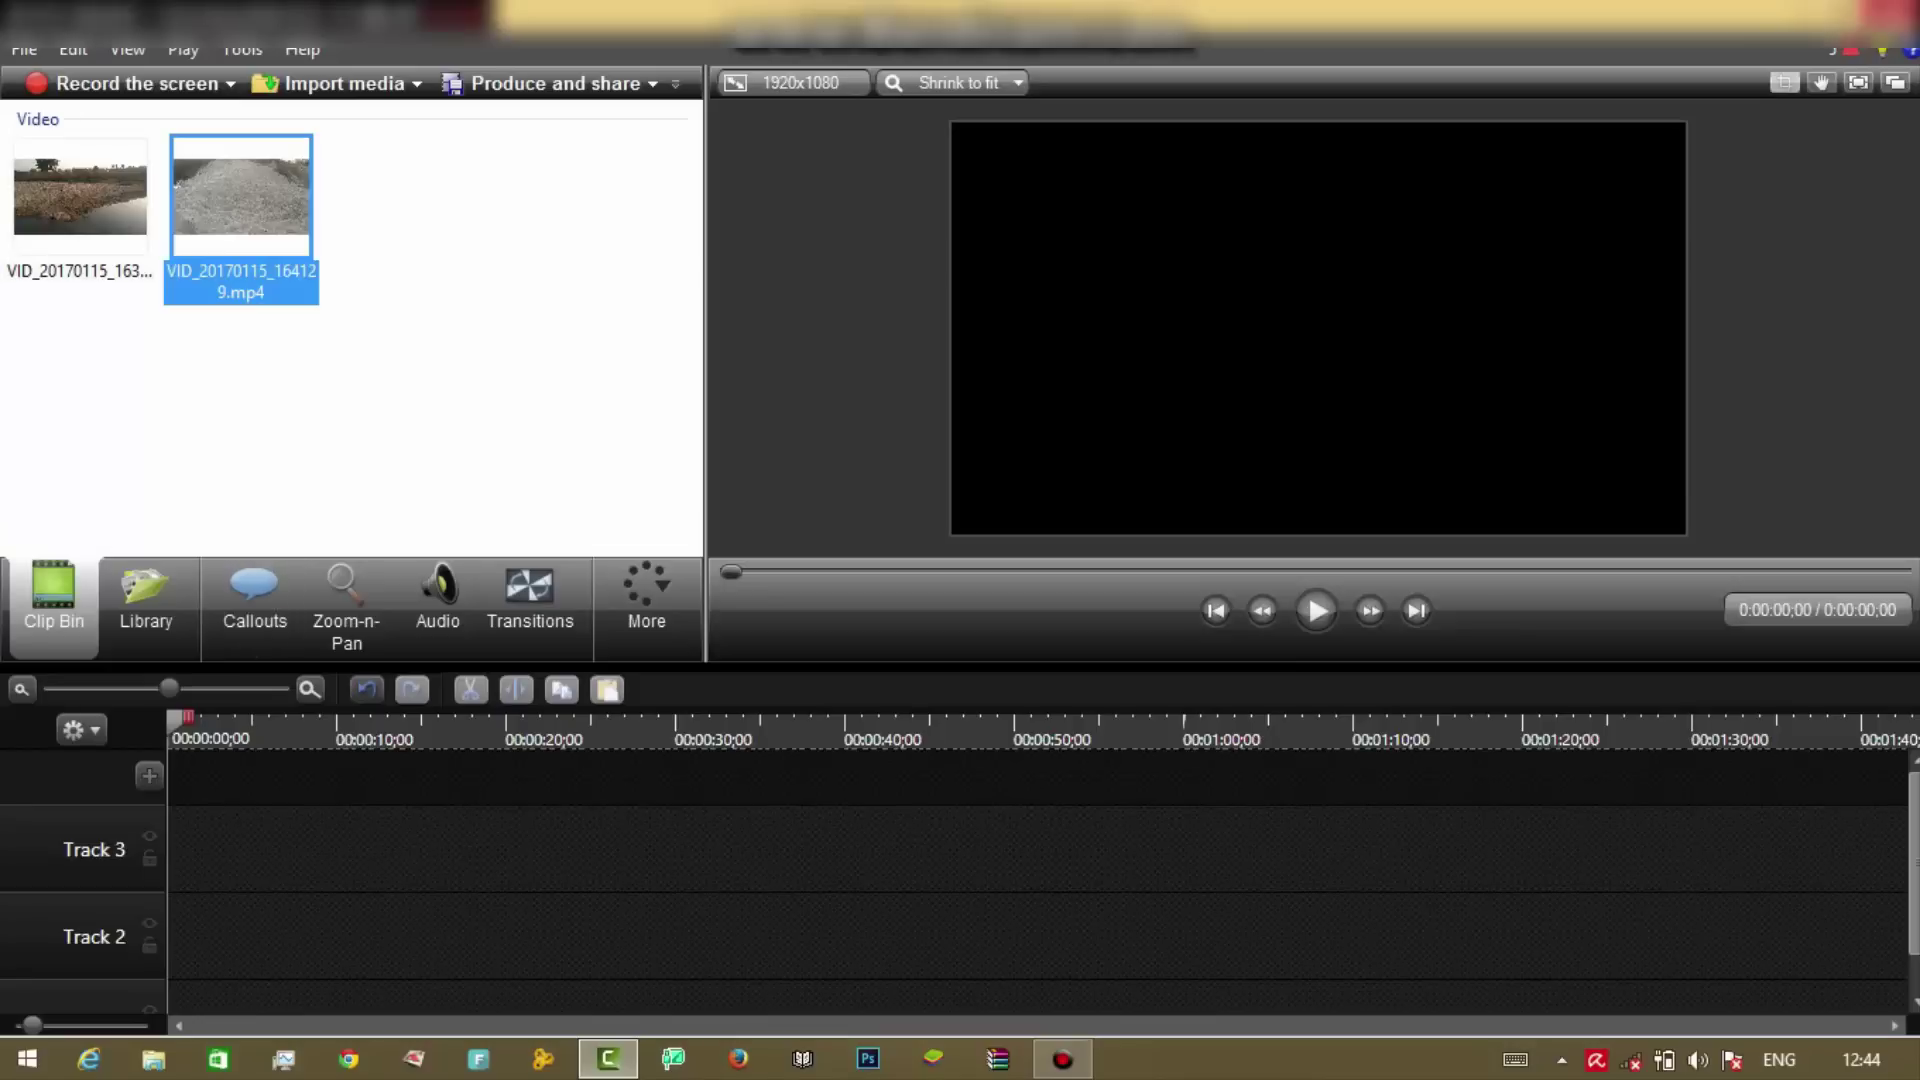
left_click(100, 235)
left_click(227, 184)
left_click_drag(240, 200, 229, 998)
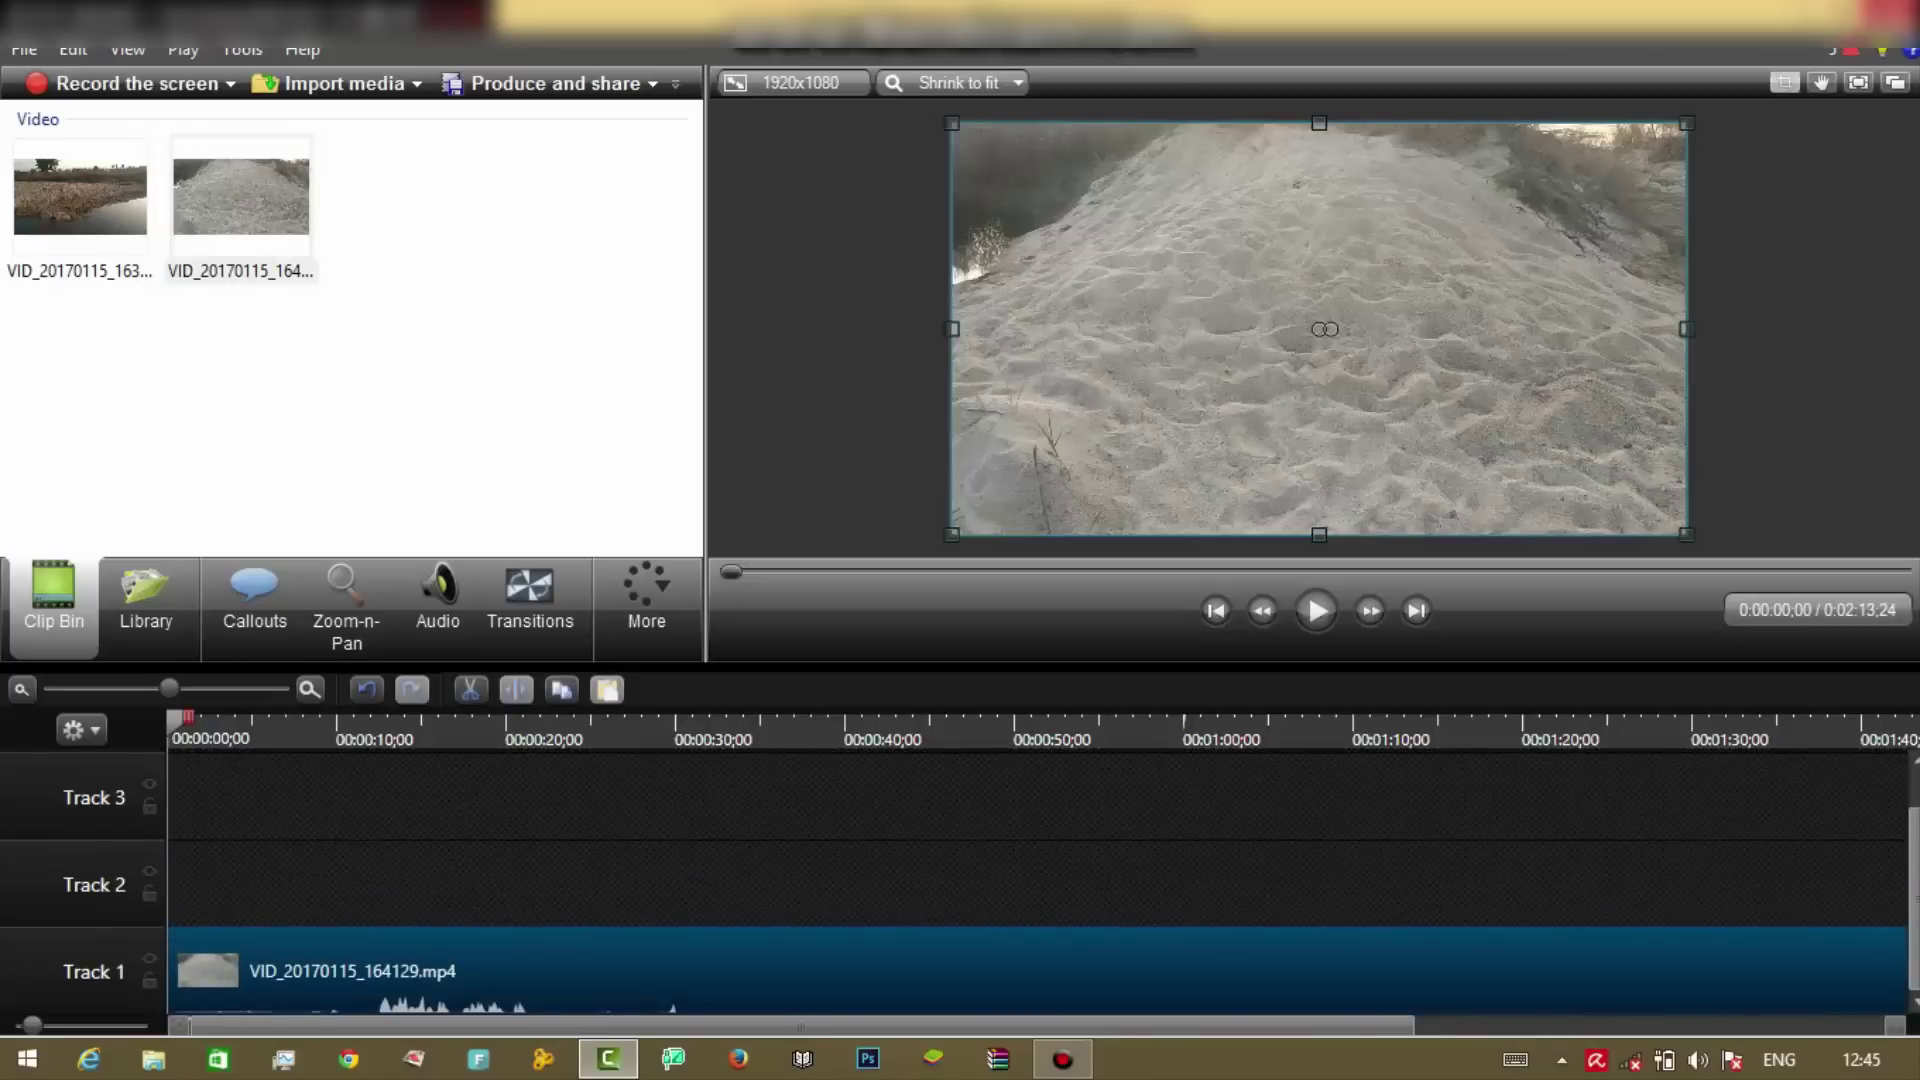
left_click(1785, 83)
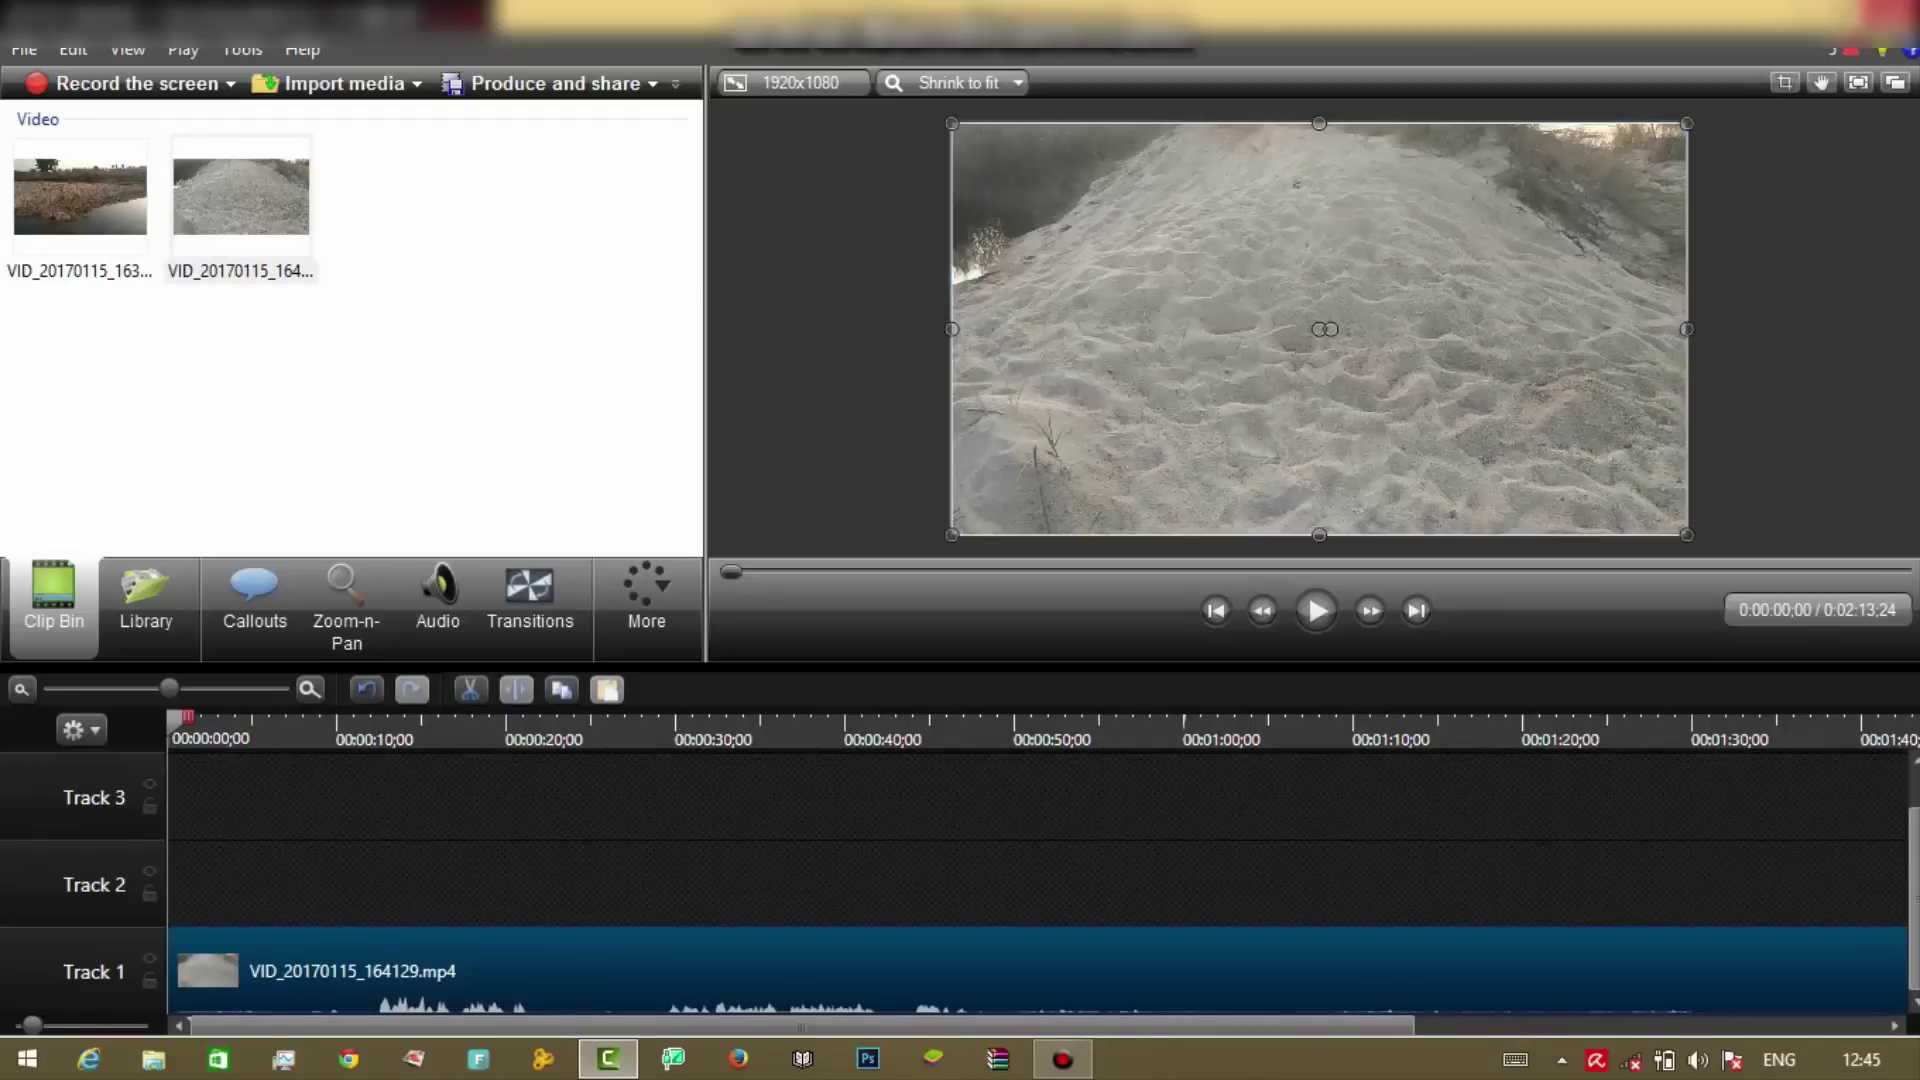
- Preview the Track 1 clip along its length, examining where the person enters and leaves the frame
left_click(1318, 610)
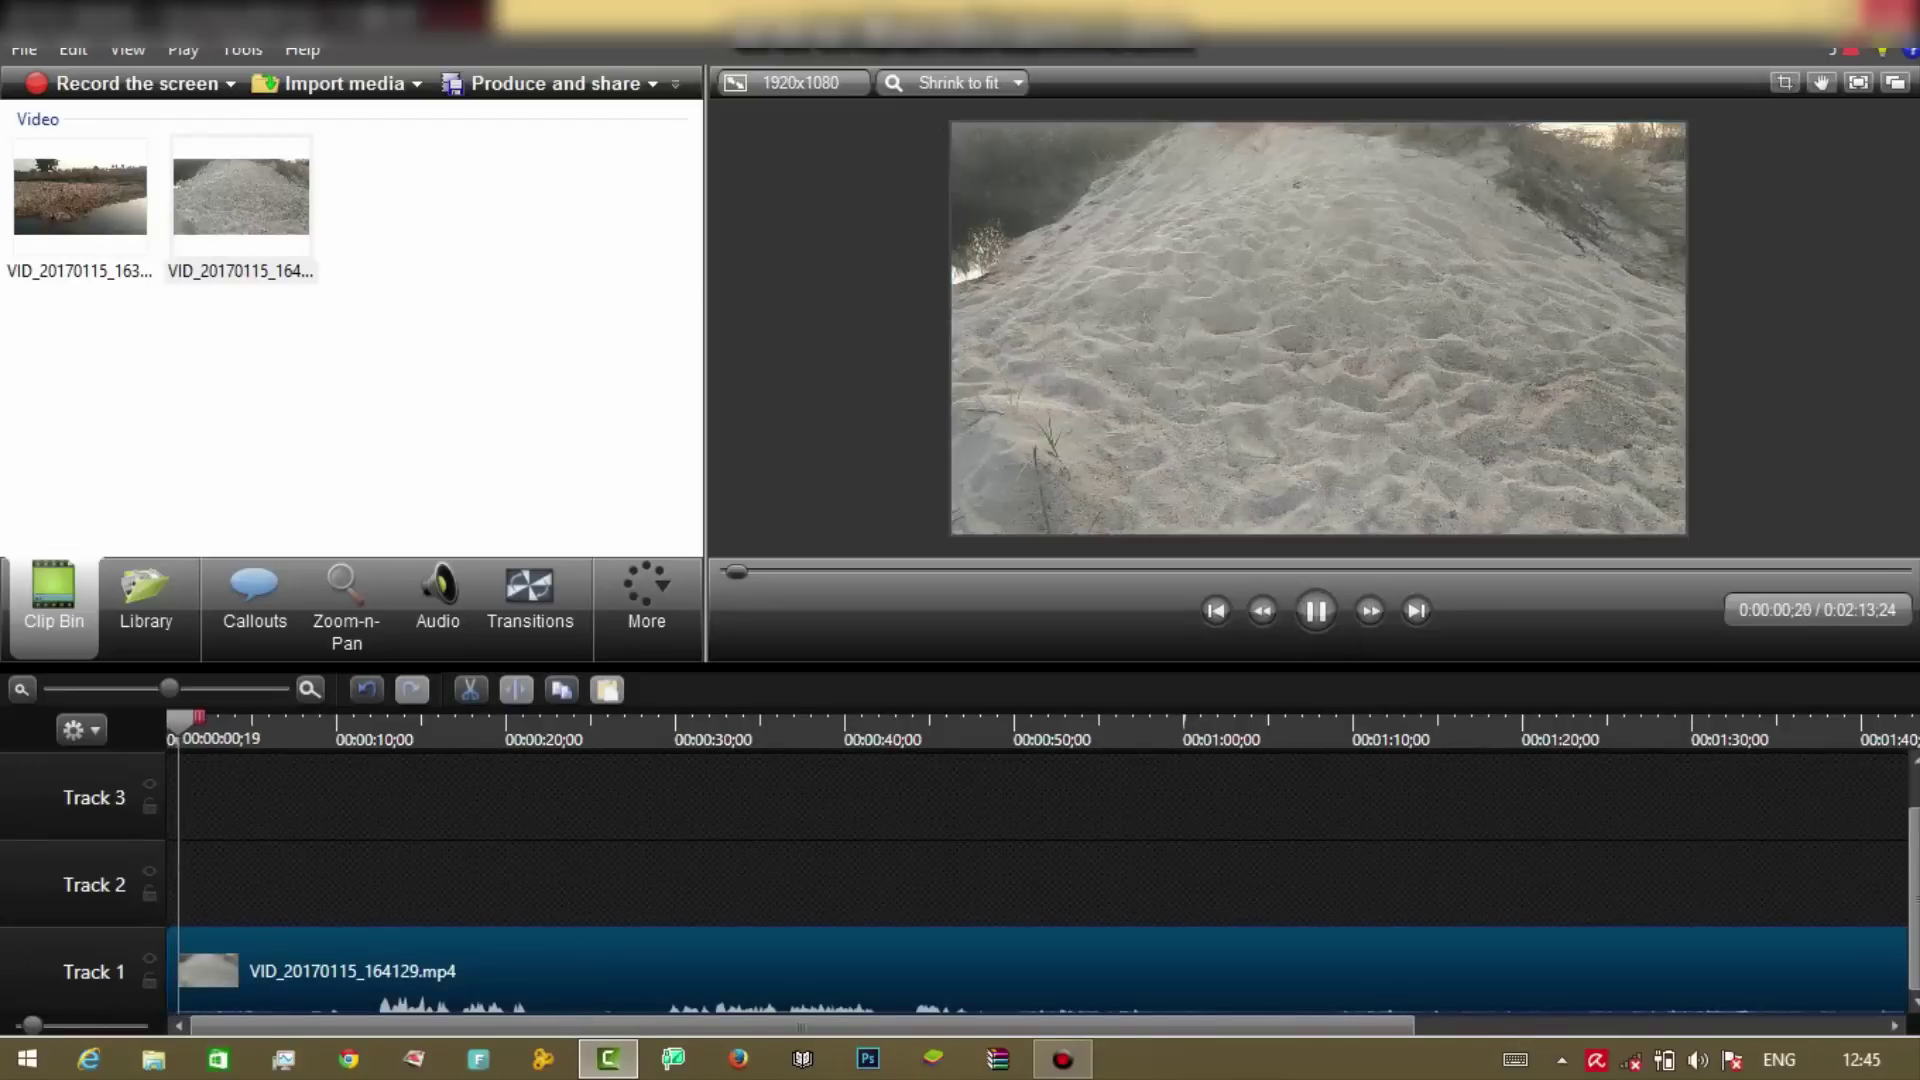
left_click(1316, 610)
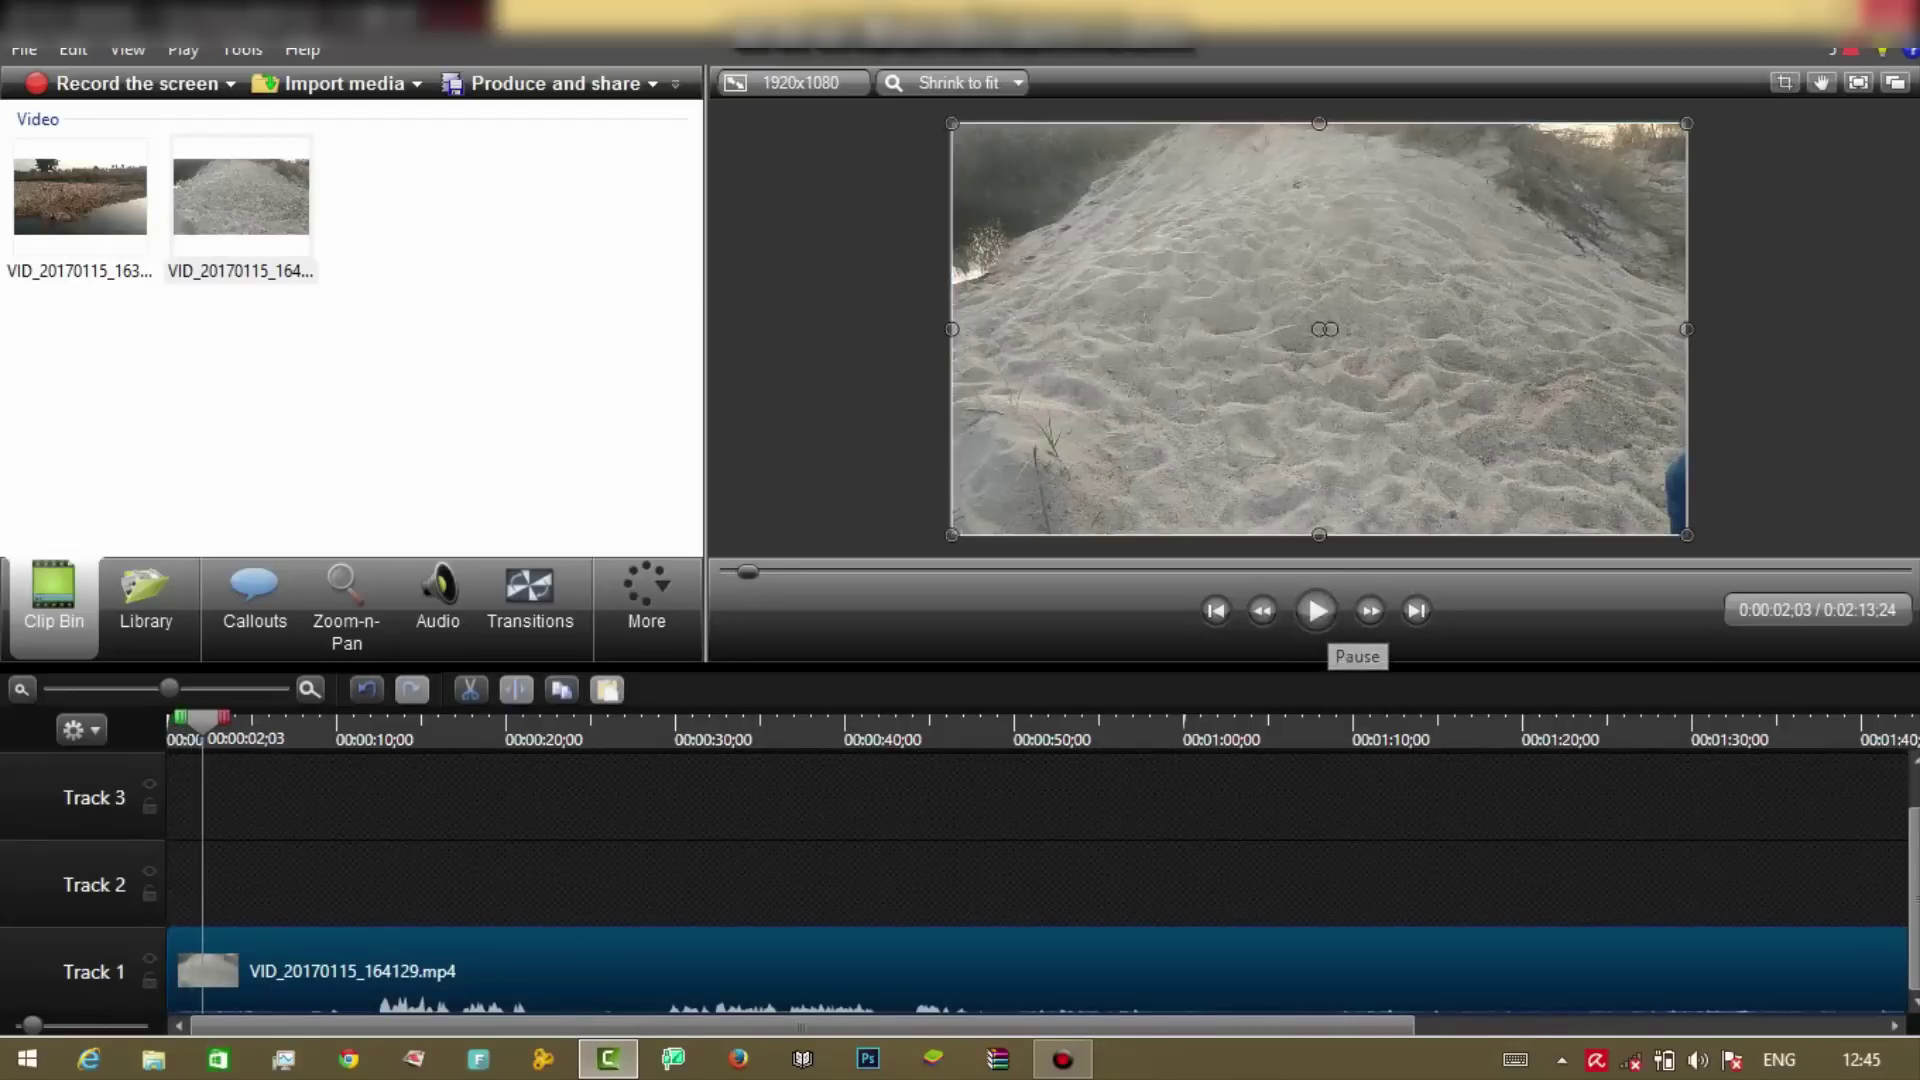
left_click_drag(203, 719, 1724, 718)
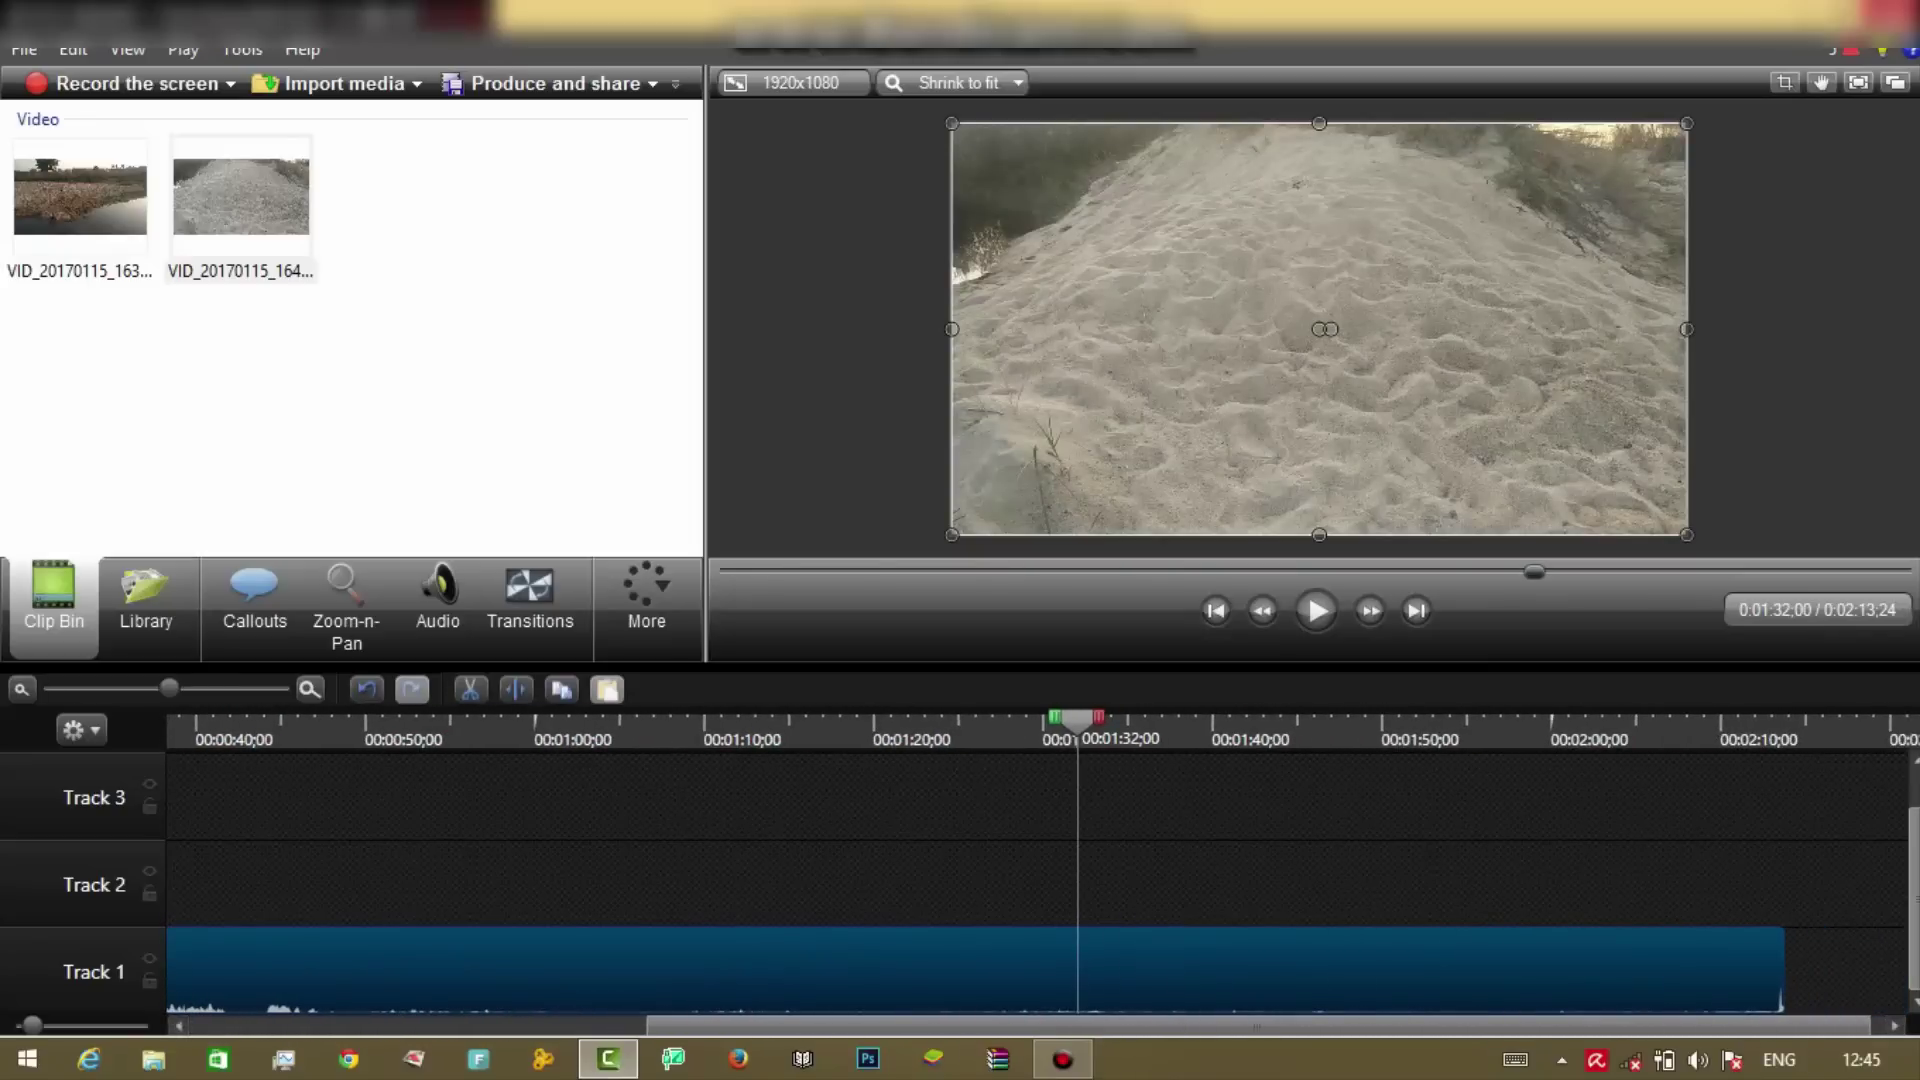
left_click_drag(1077, 718, 1632, 717)
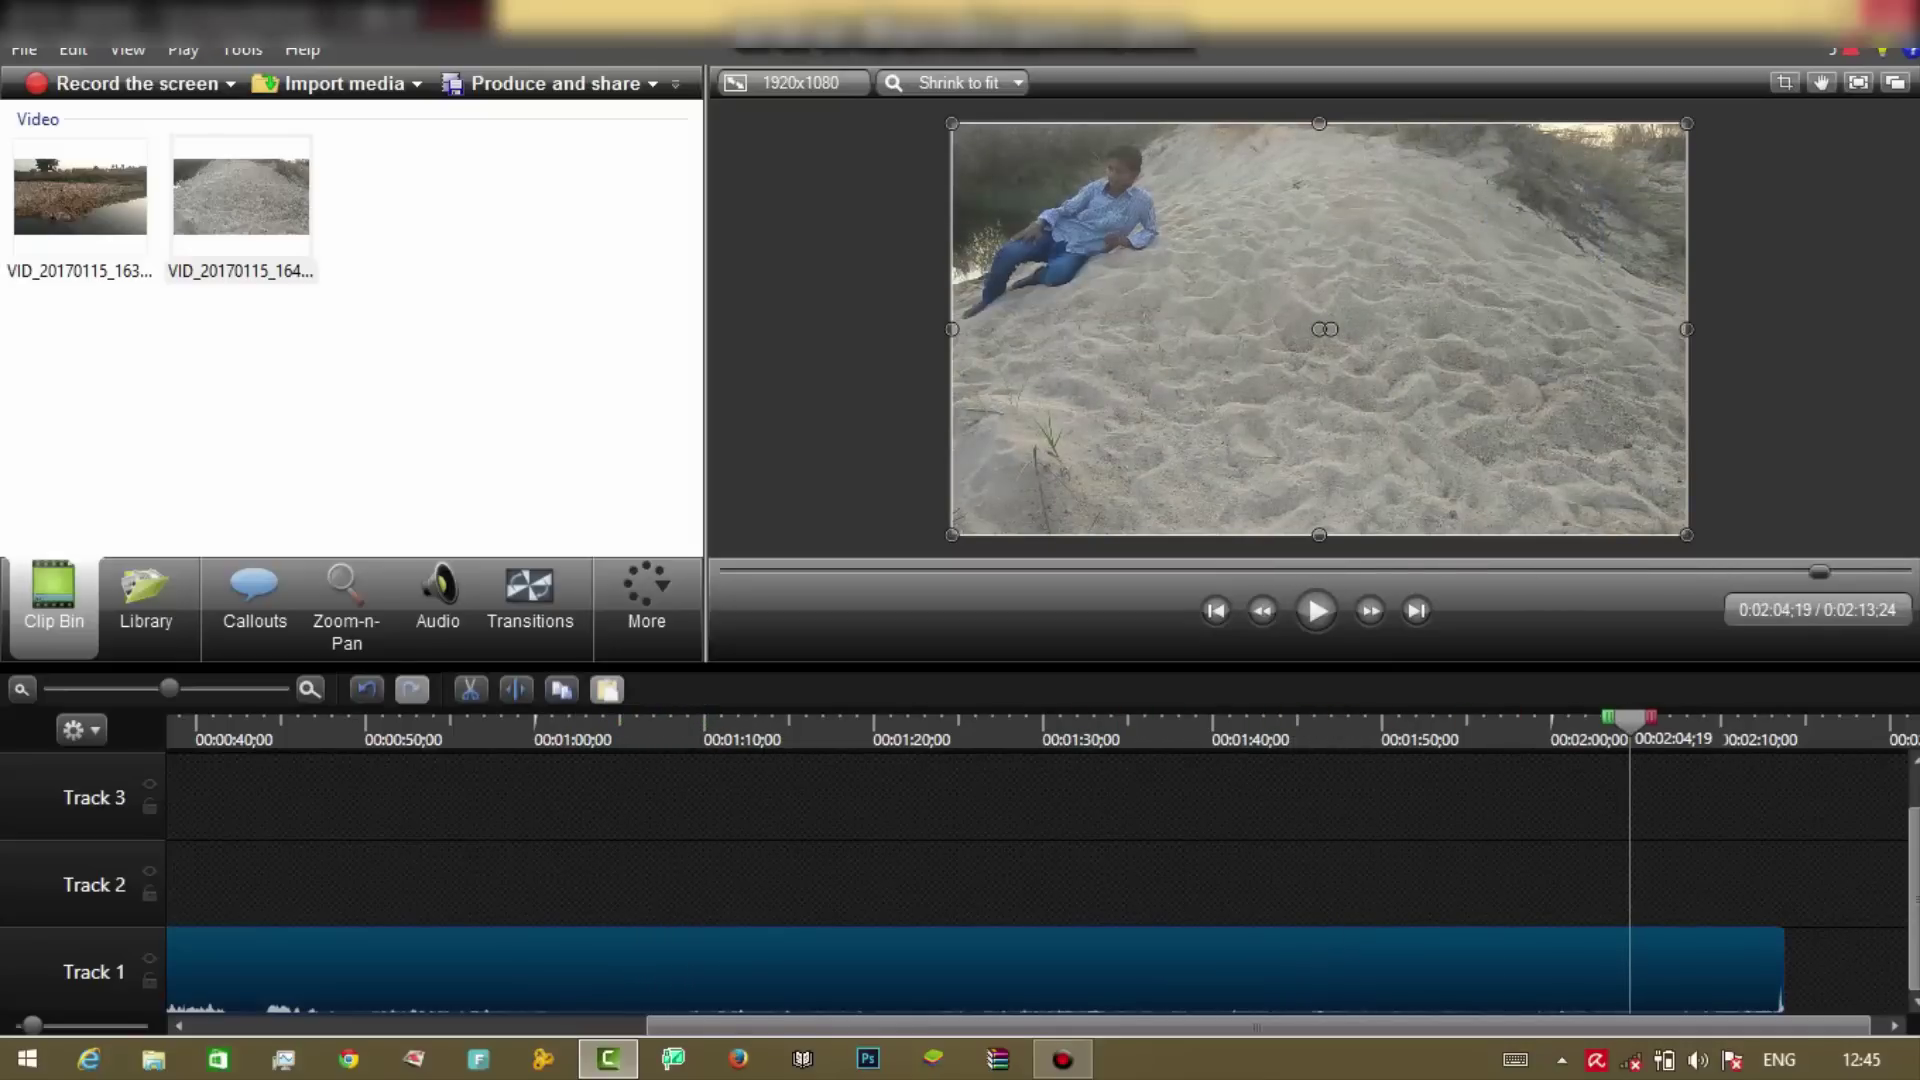
left_click_drag(1629, 717, 456, 718)
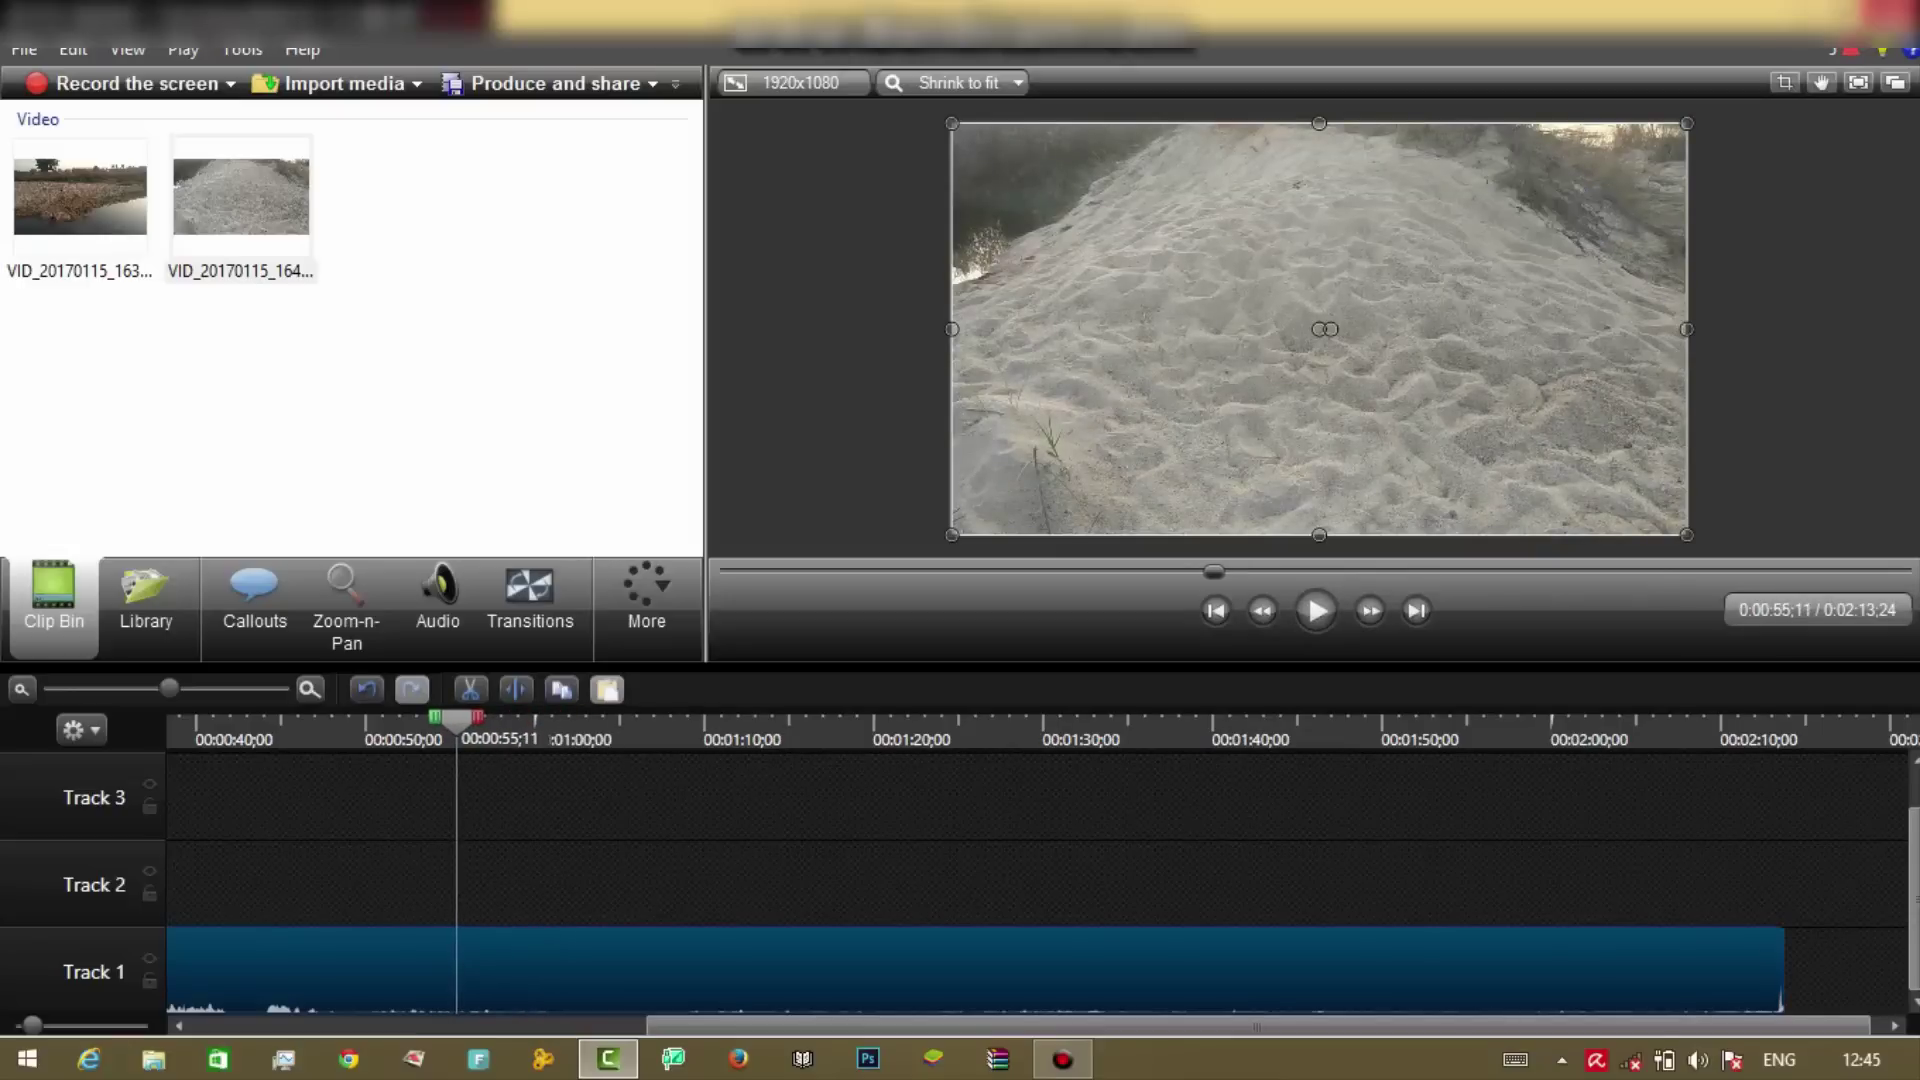
left_click(1316, 611)
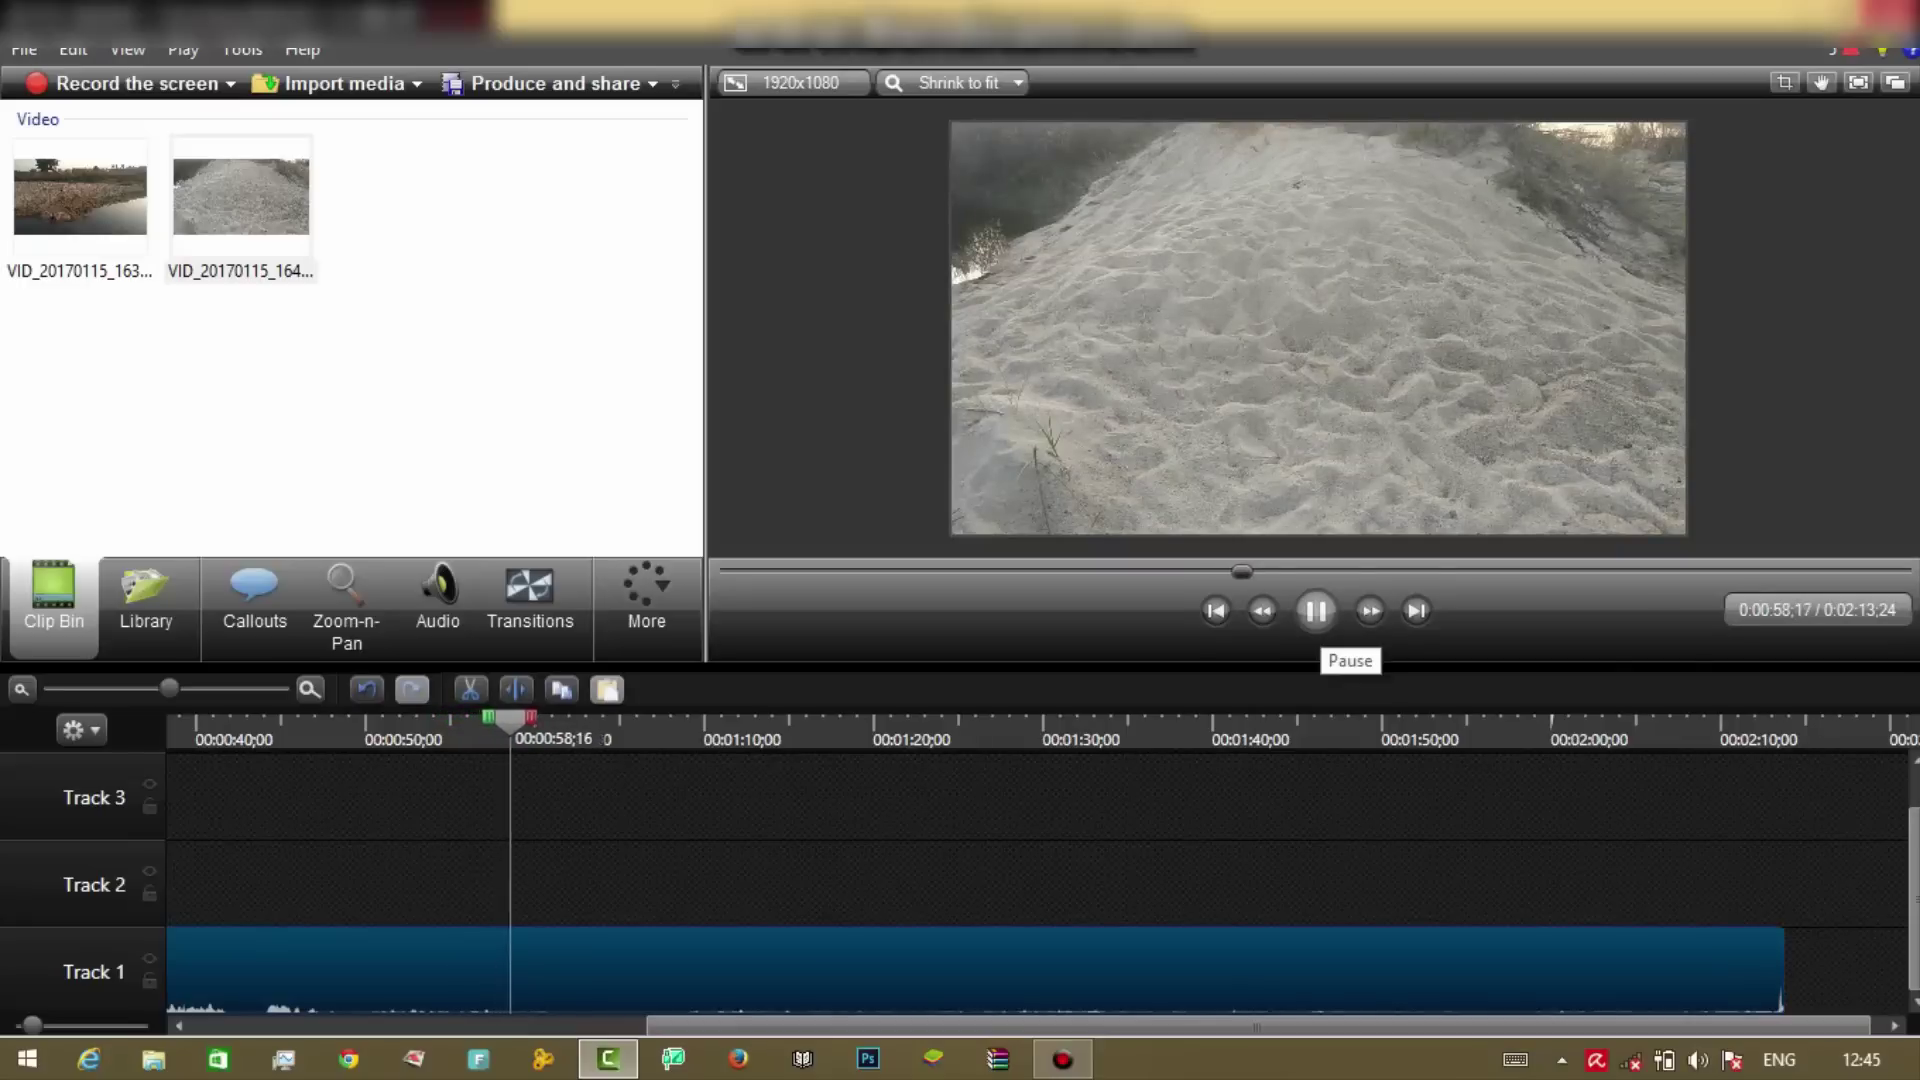
left_click(1316, 611)
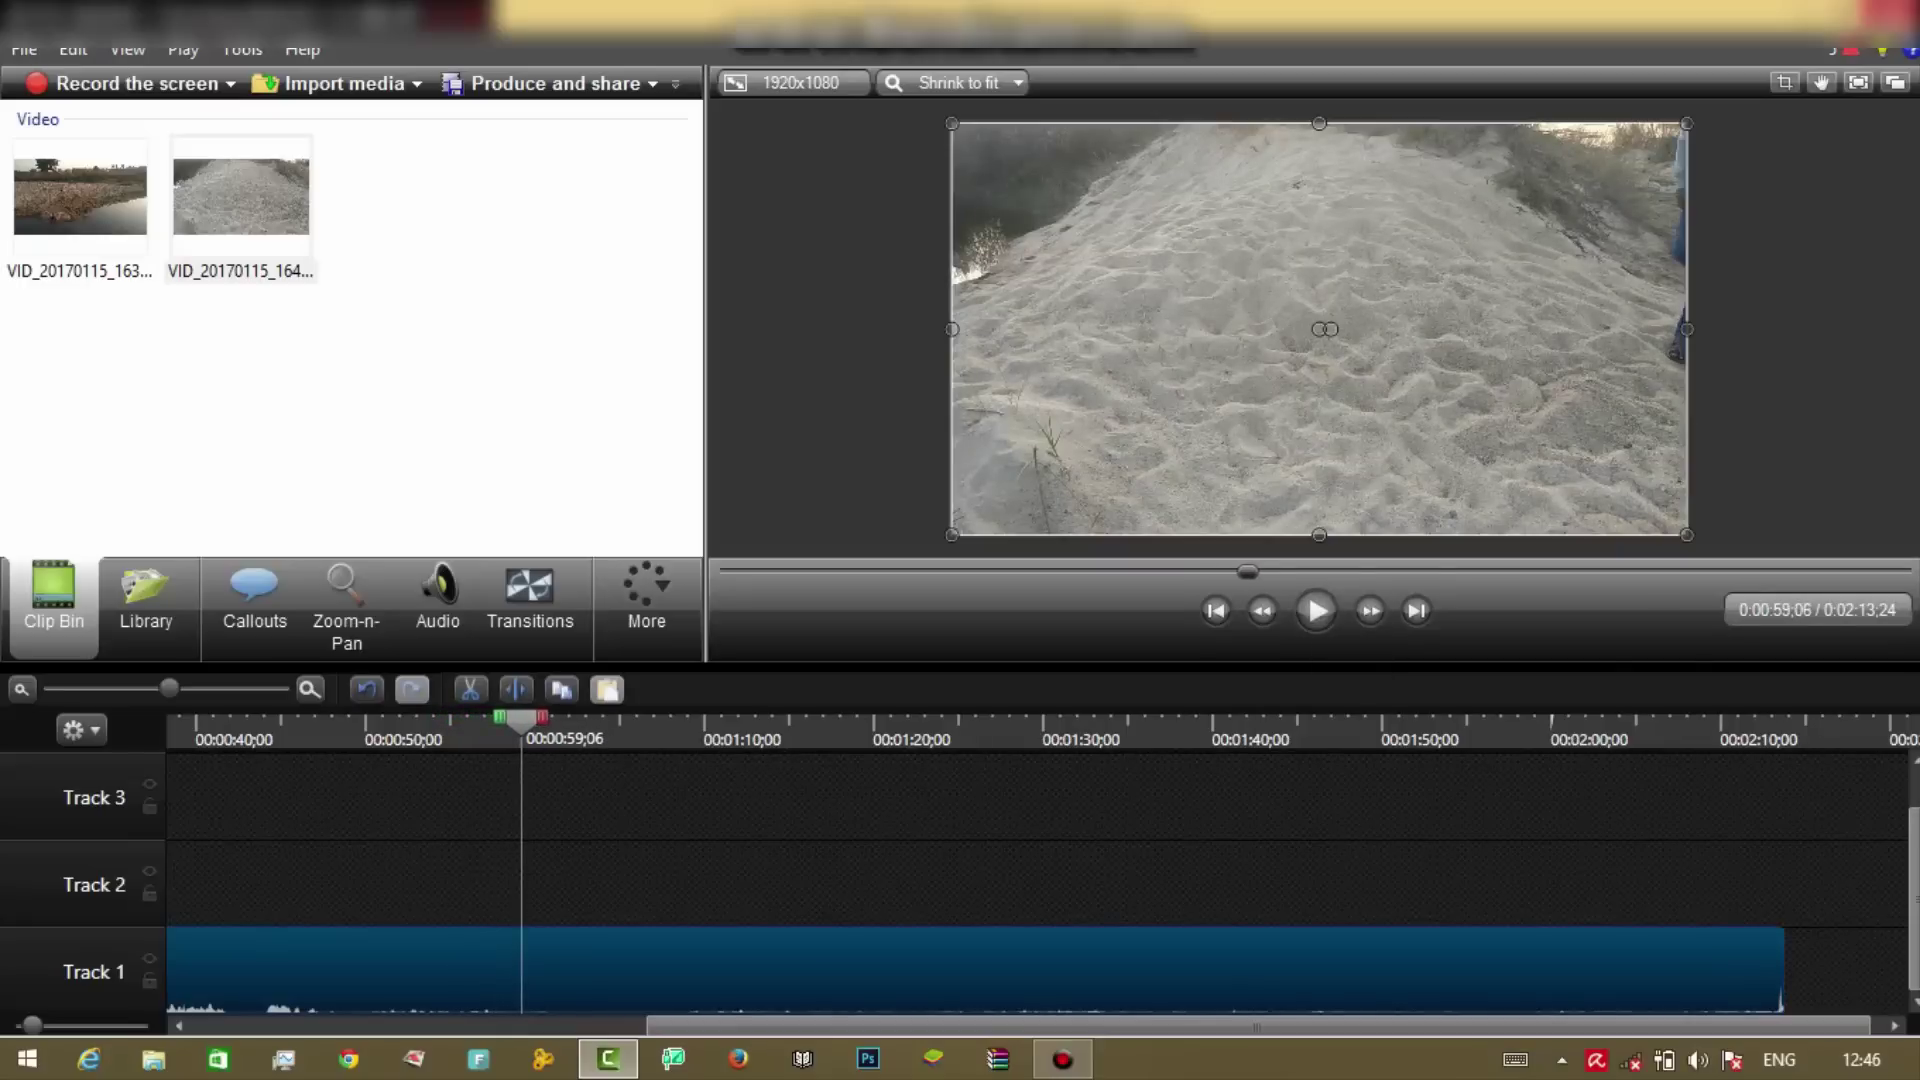
- Split the Track 1 clip at 0:00:57;29, just before the person comes back into the frame
left_click_drag(521, 720, 514, 720)
key("ctrl+Left")
key("ctrl+Left")
key("ctrl+Left")
key("ctrl+Left")
key("ctrl+Left")
key("ctrl+Left")
key("ctrl+Left")
key("ctrl+Left")
key("ctrl+Left")
key("ctrl+Left")
key("ctrl+Left")
key("ctrl+Left")
key("ctrl+Left")
key("ctrl+Left")
key("ctrl+Left")
key("ctrl+Left")
key("ctrl+Left")
key("ctrl+Left")
key("ctrl+Left")
key("ctrl+Left")
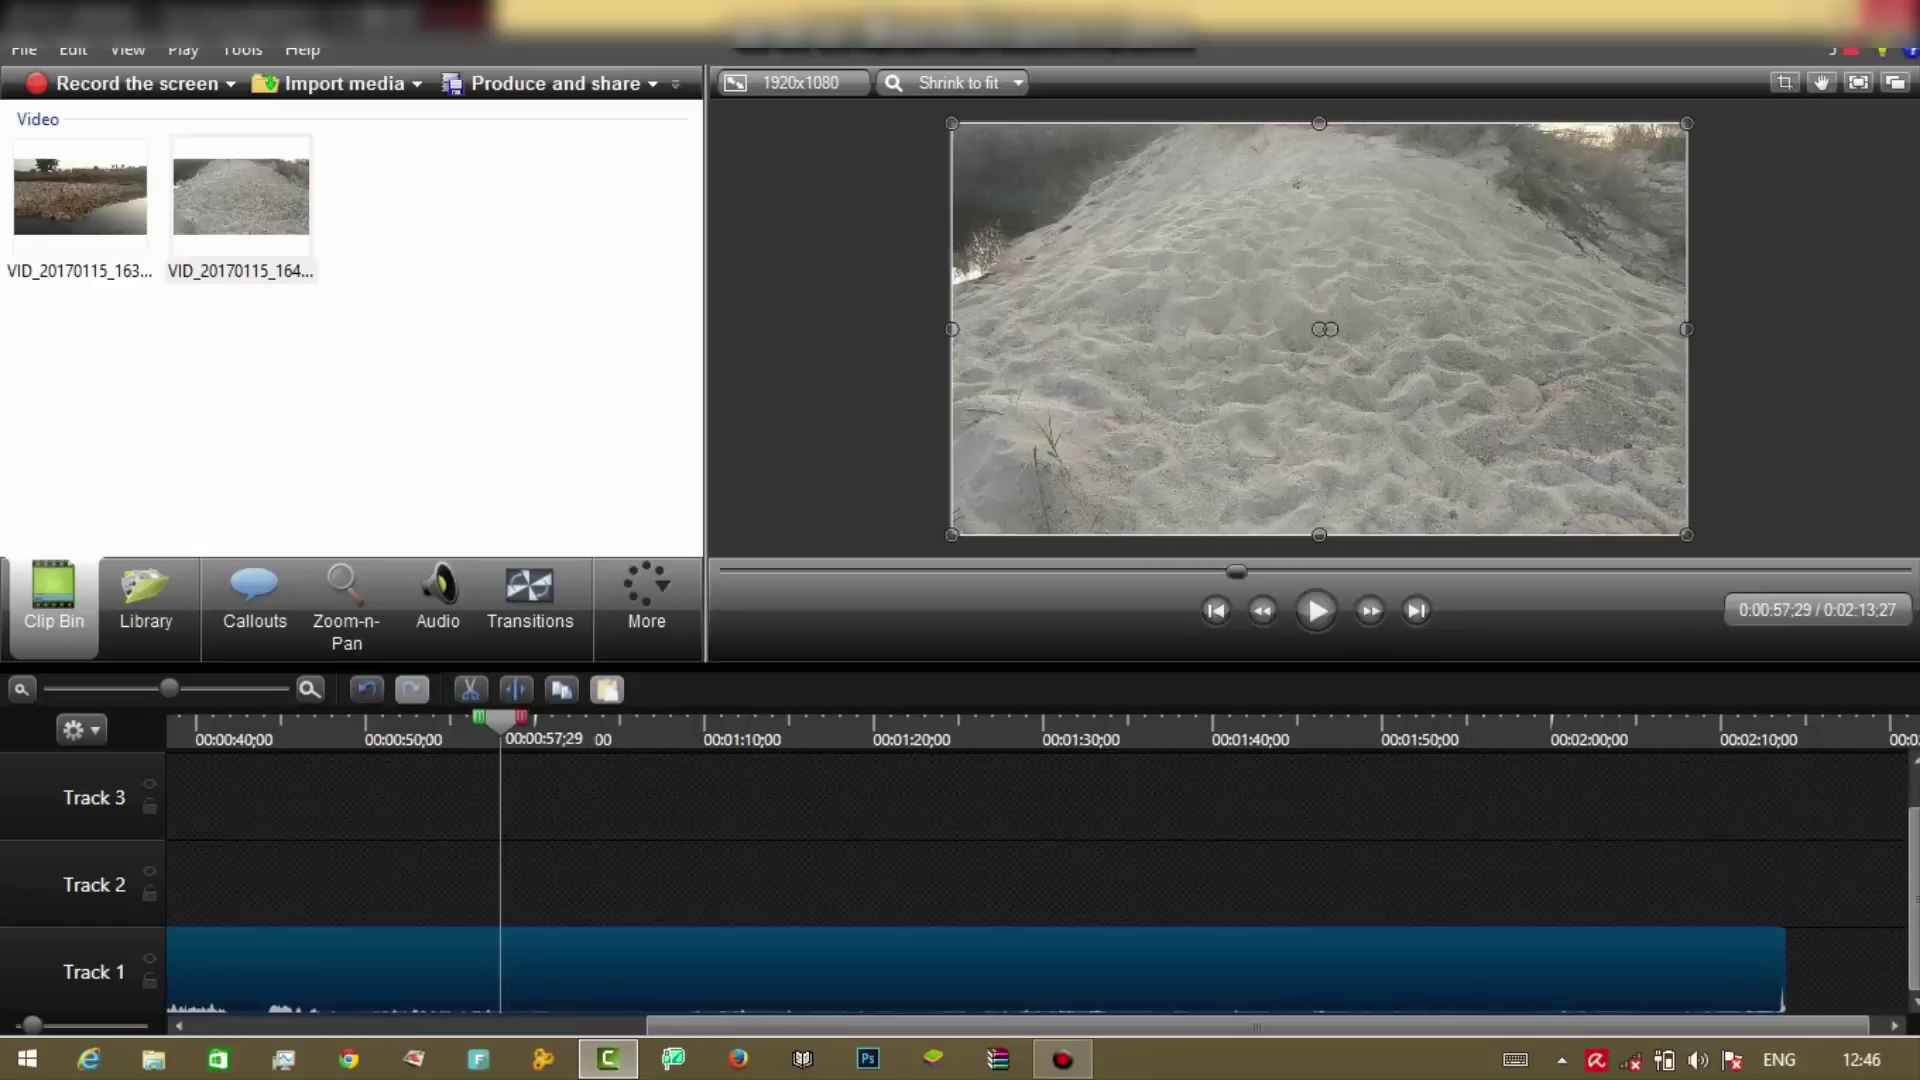
left_click(516, 690)
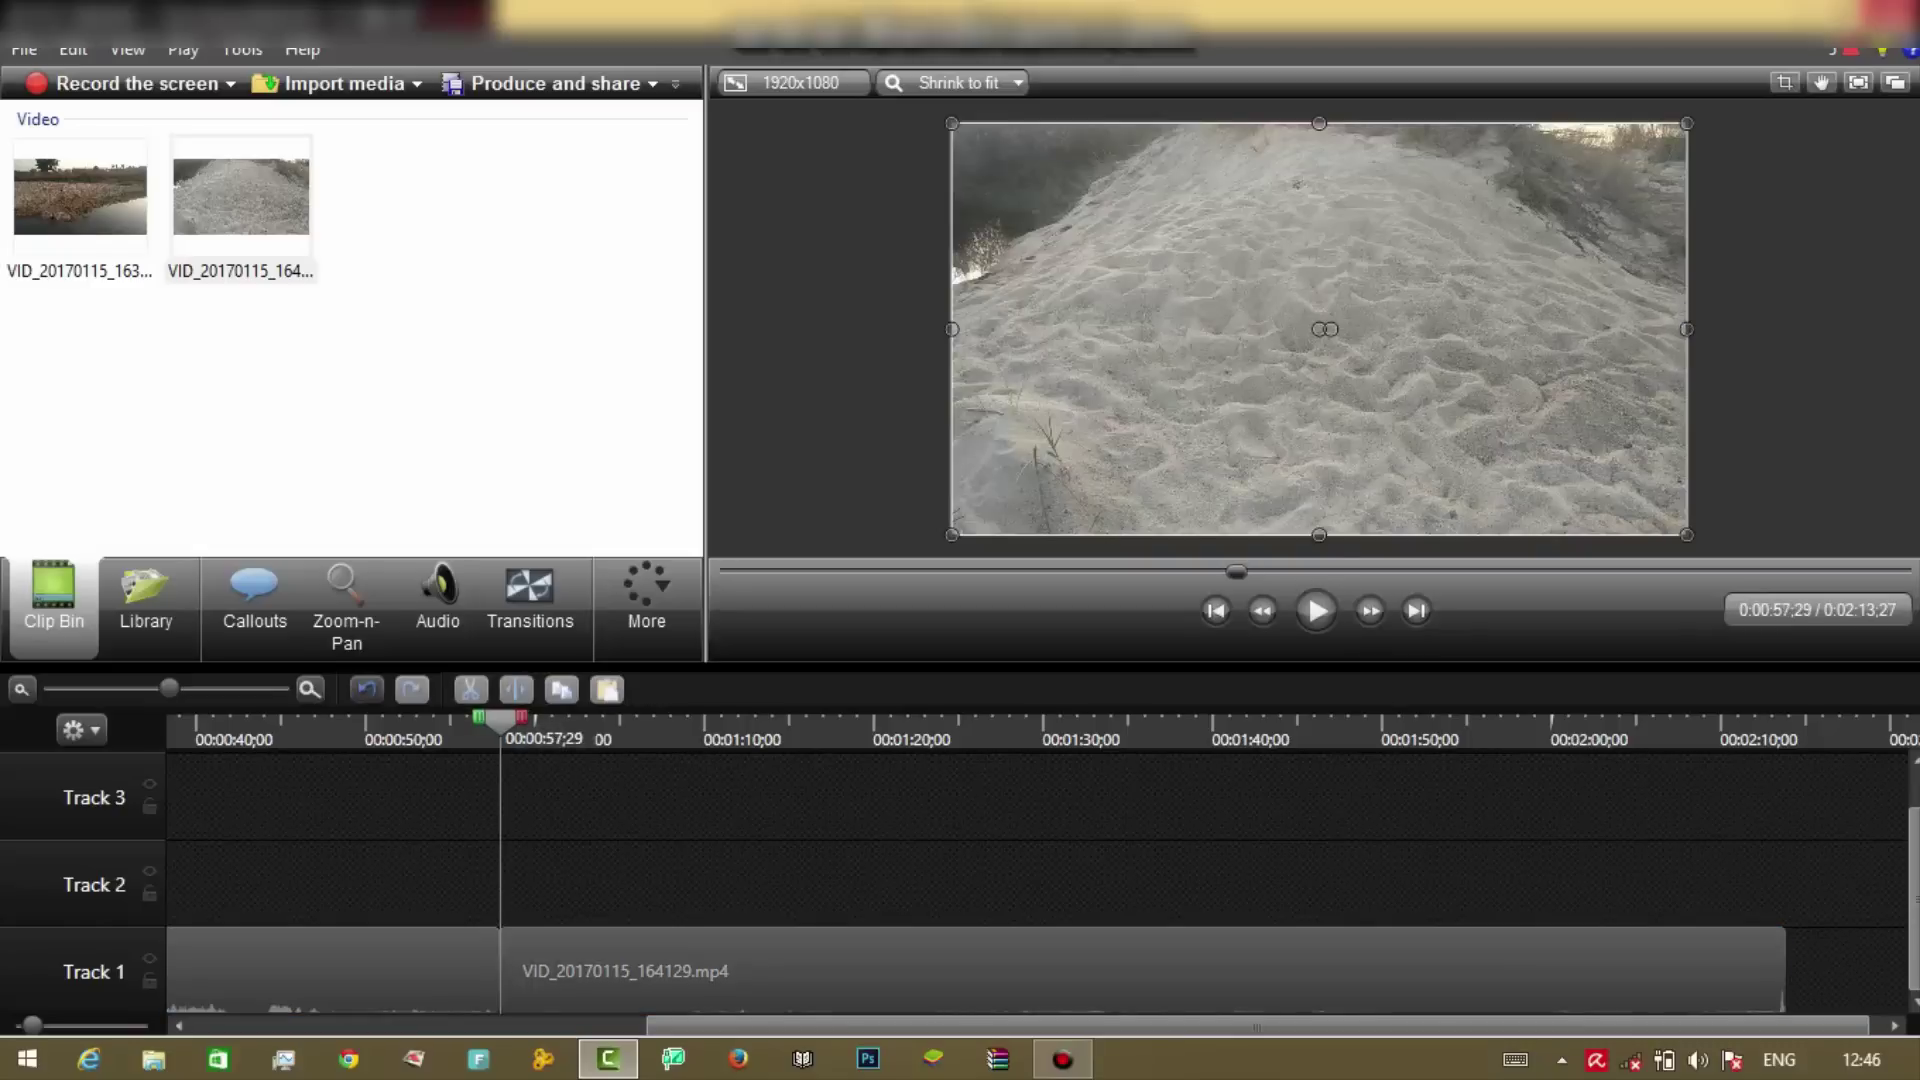
- Split the second segment on Track 1 at 0:01:49;11, where the frame is empty before the person appears
left_click(566, 968)
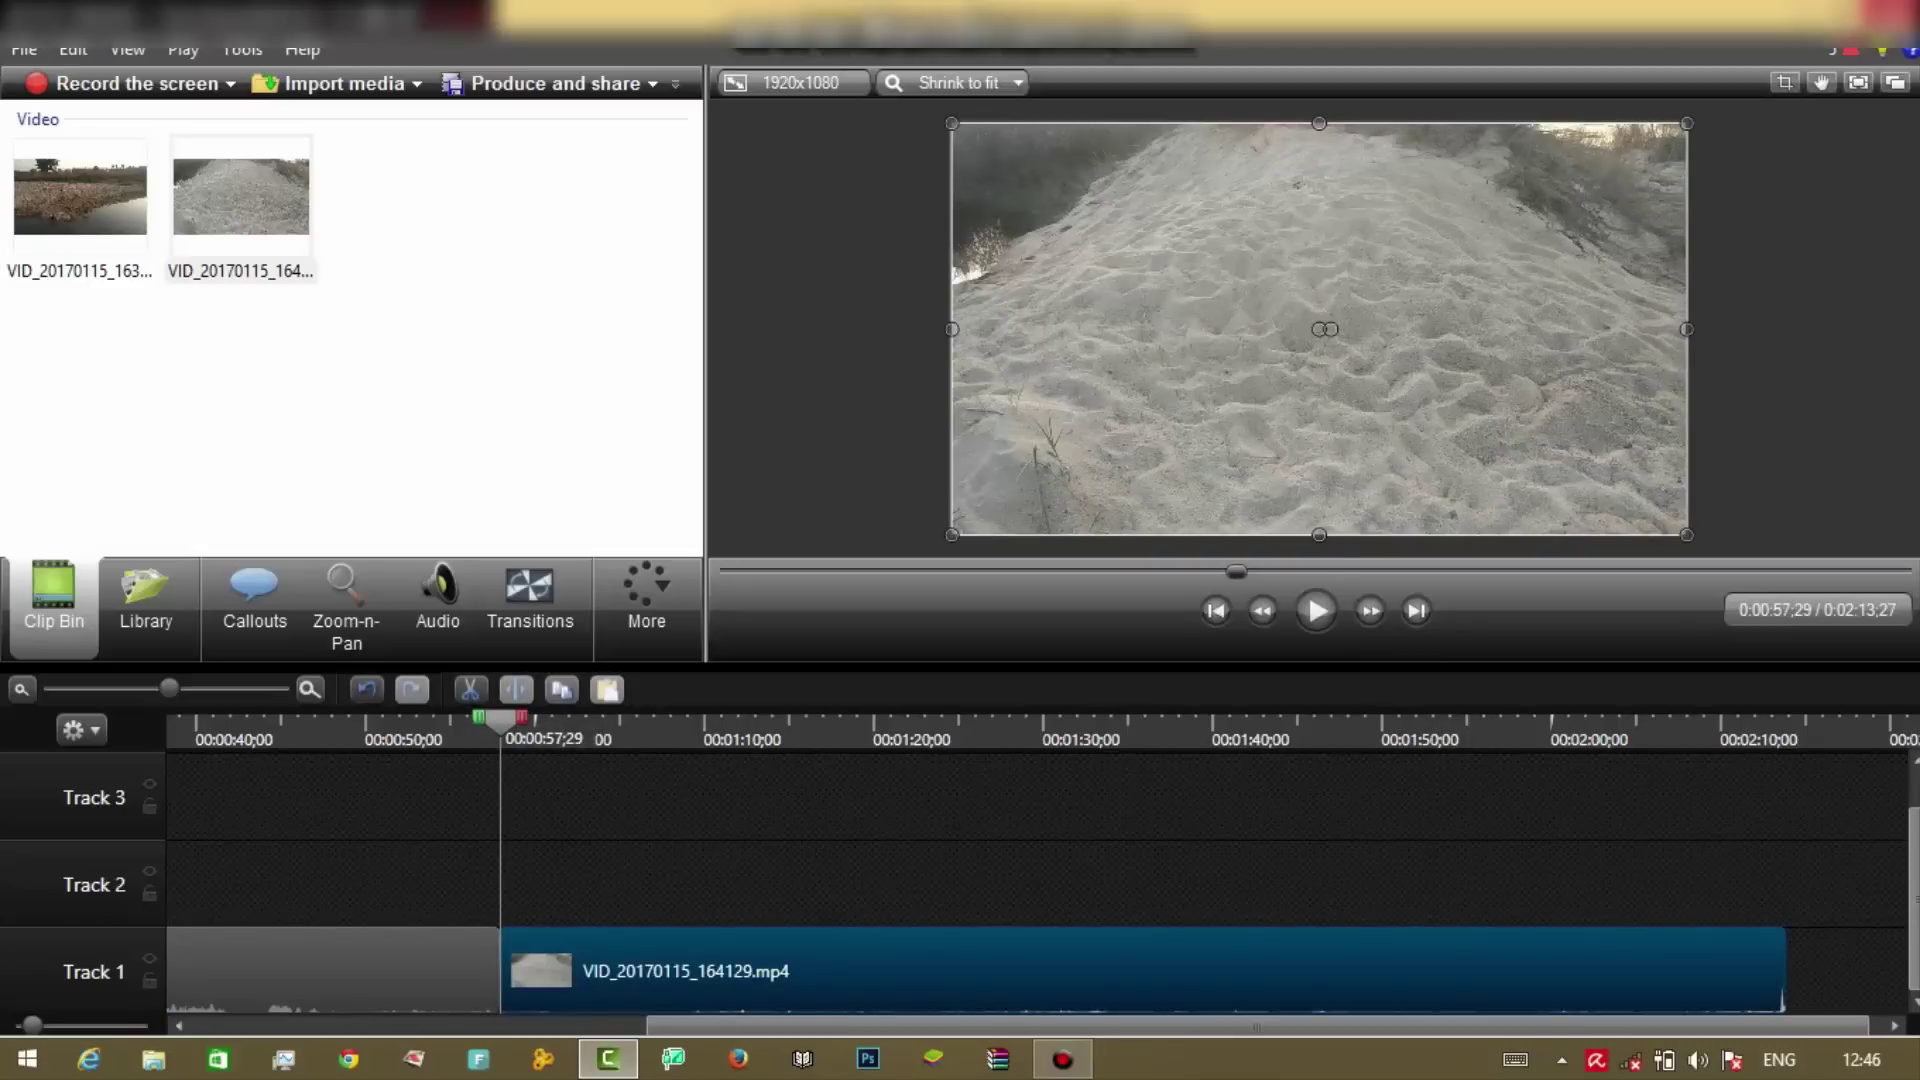
left_click_drag(500, 720, 1244, 720)
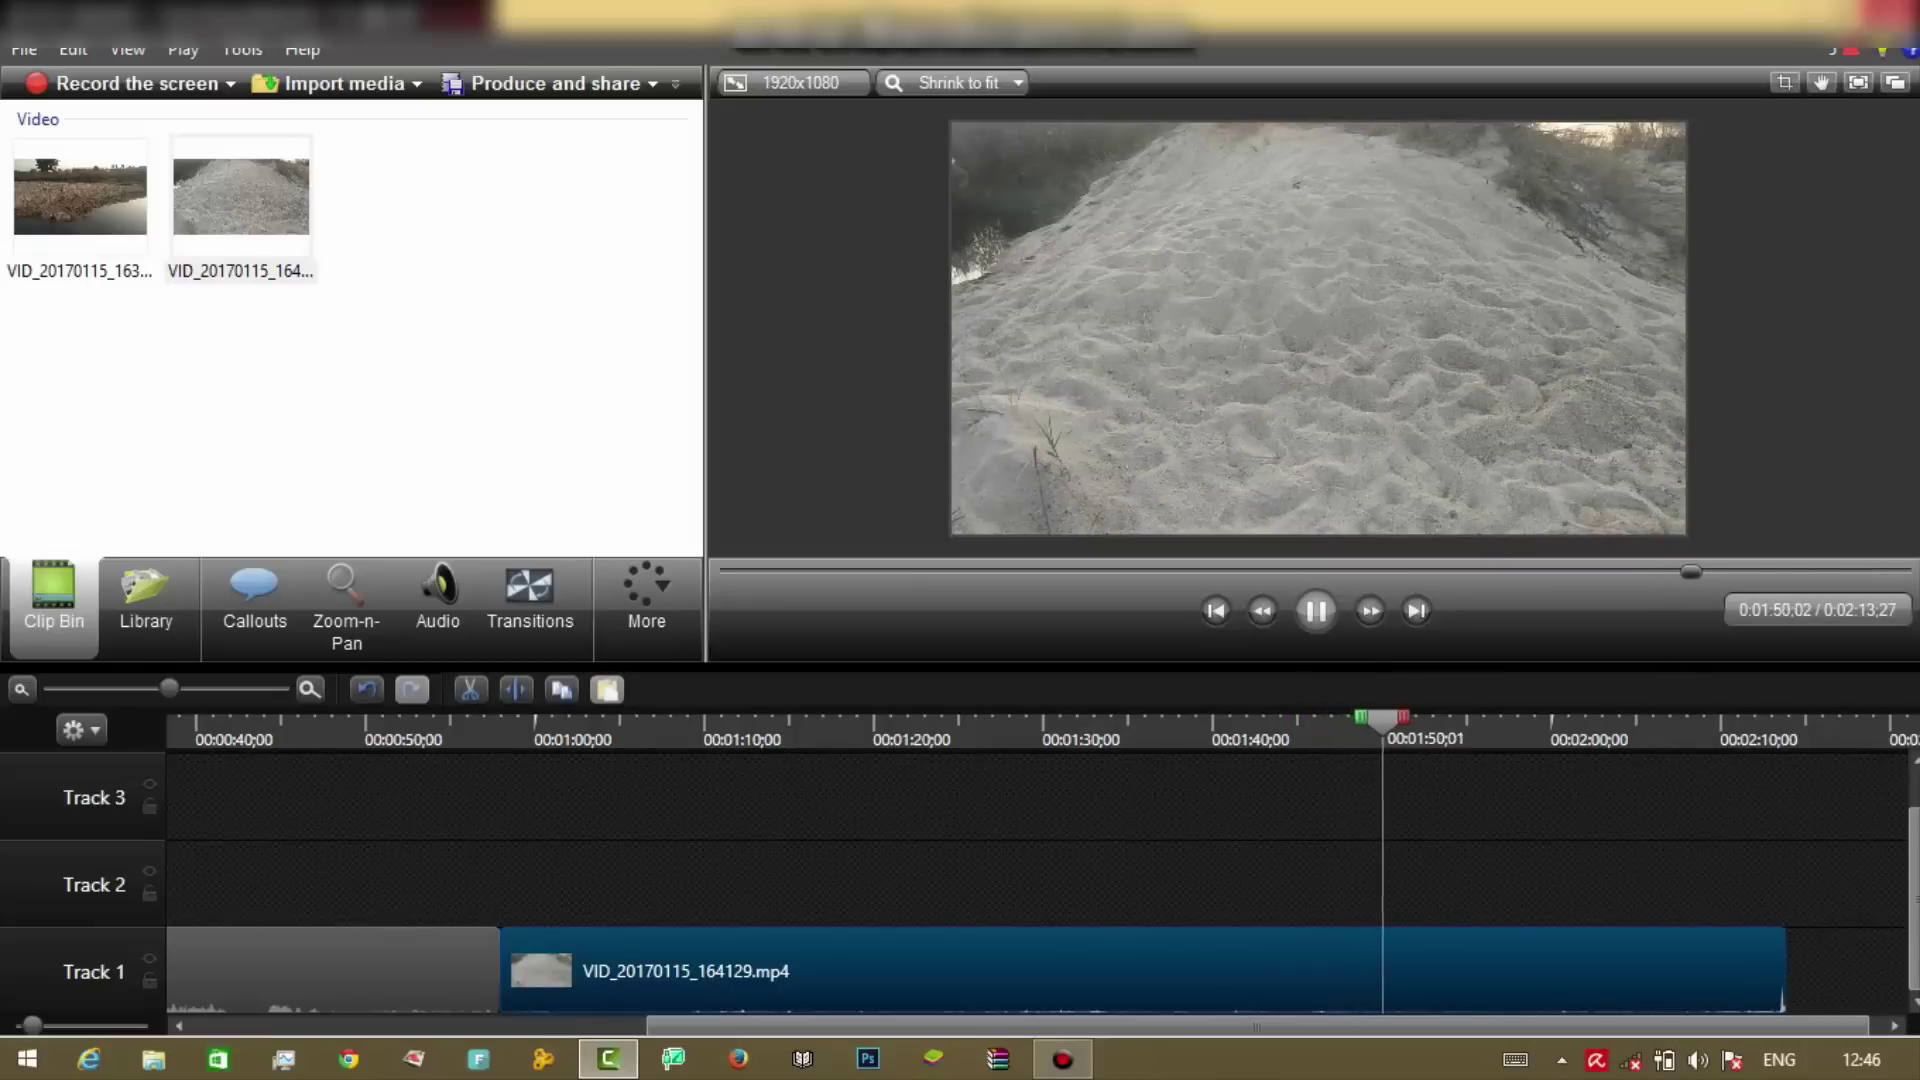
key("space")
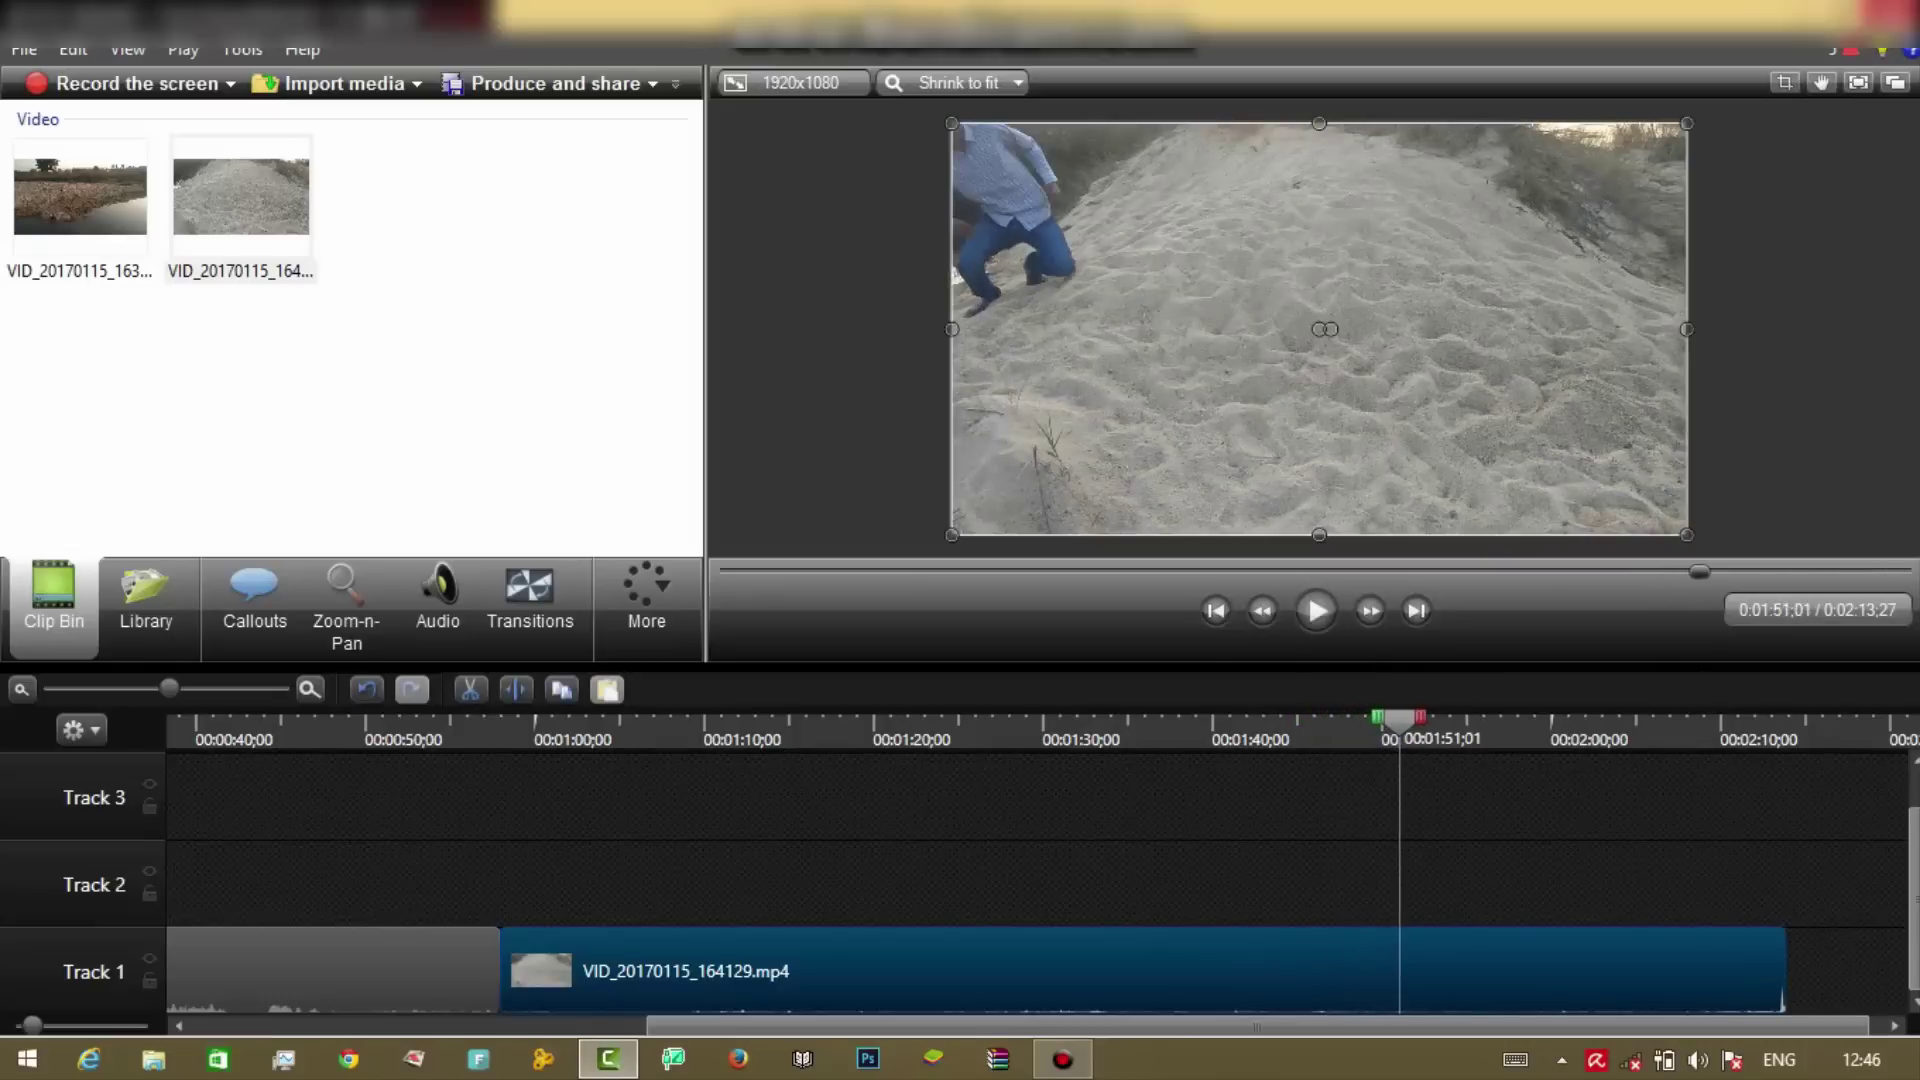
key("ctrl+Left")
key("ctrl+Left")
key("ctrl+Left")
key("ctrl+Left")
key("ctrl+Left")
key("ctrl+Left")
key("ctrl+Left")
key("ctrl+Left")
key("ctrl+Left")
key("ctrl+Left")
key("ctrl+Left")
key("ctrl+Left")
key("ctrl+Left")
key("ctrl+Left")
key("ctrl+Left")
key("ctrl+Left")
key("ctrl+Left")
key("ctrl+Left")
key("ctrl+Left")
key("ctrl+Left")
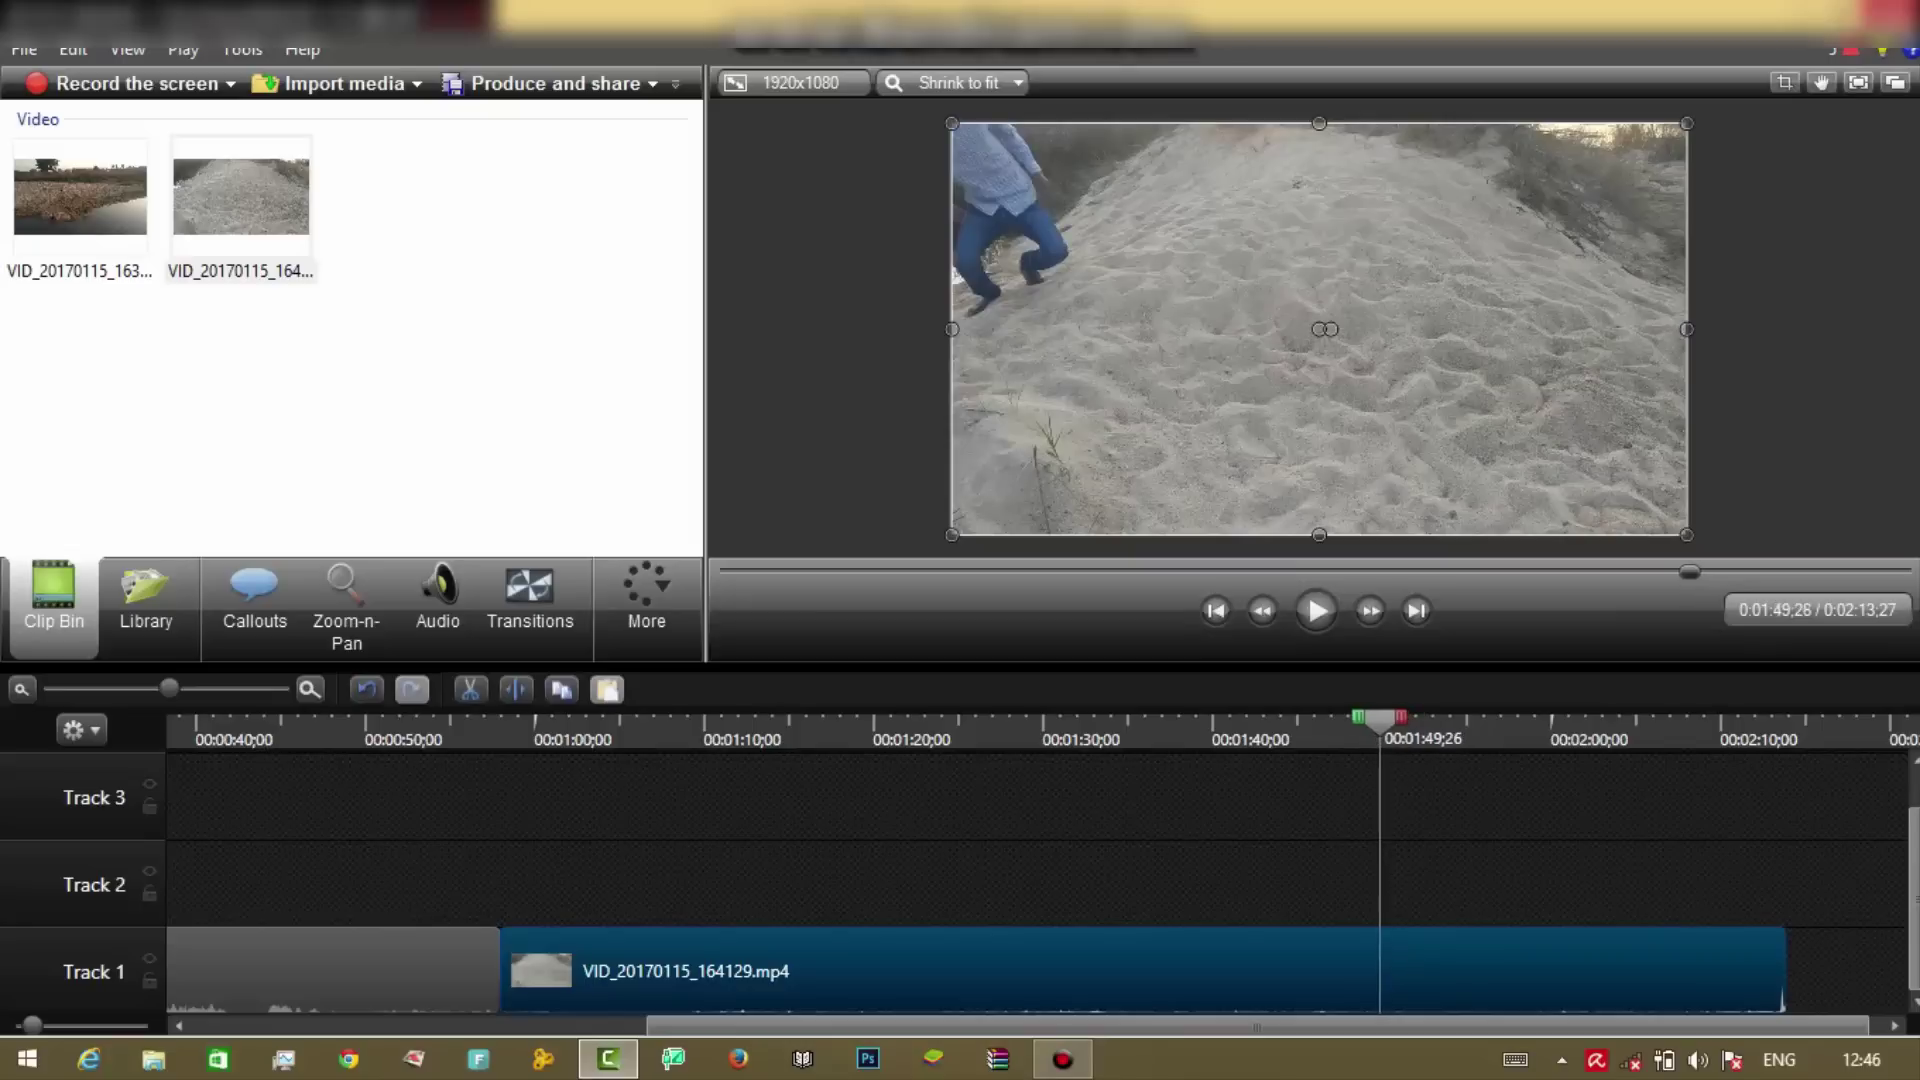
key("comma")
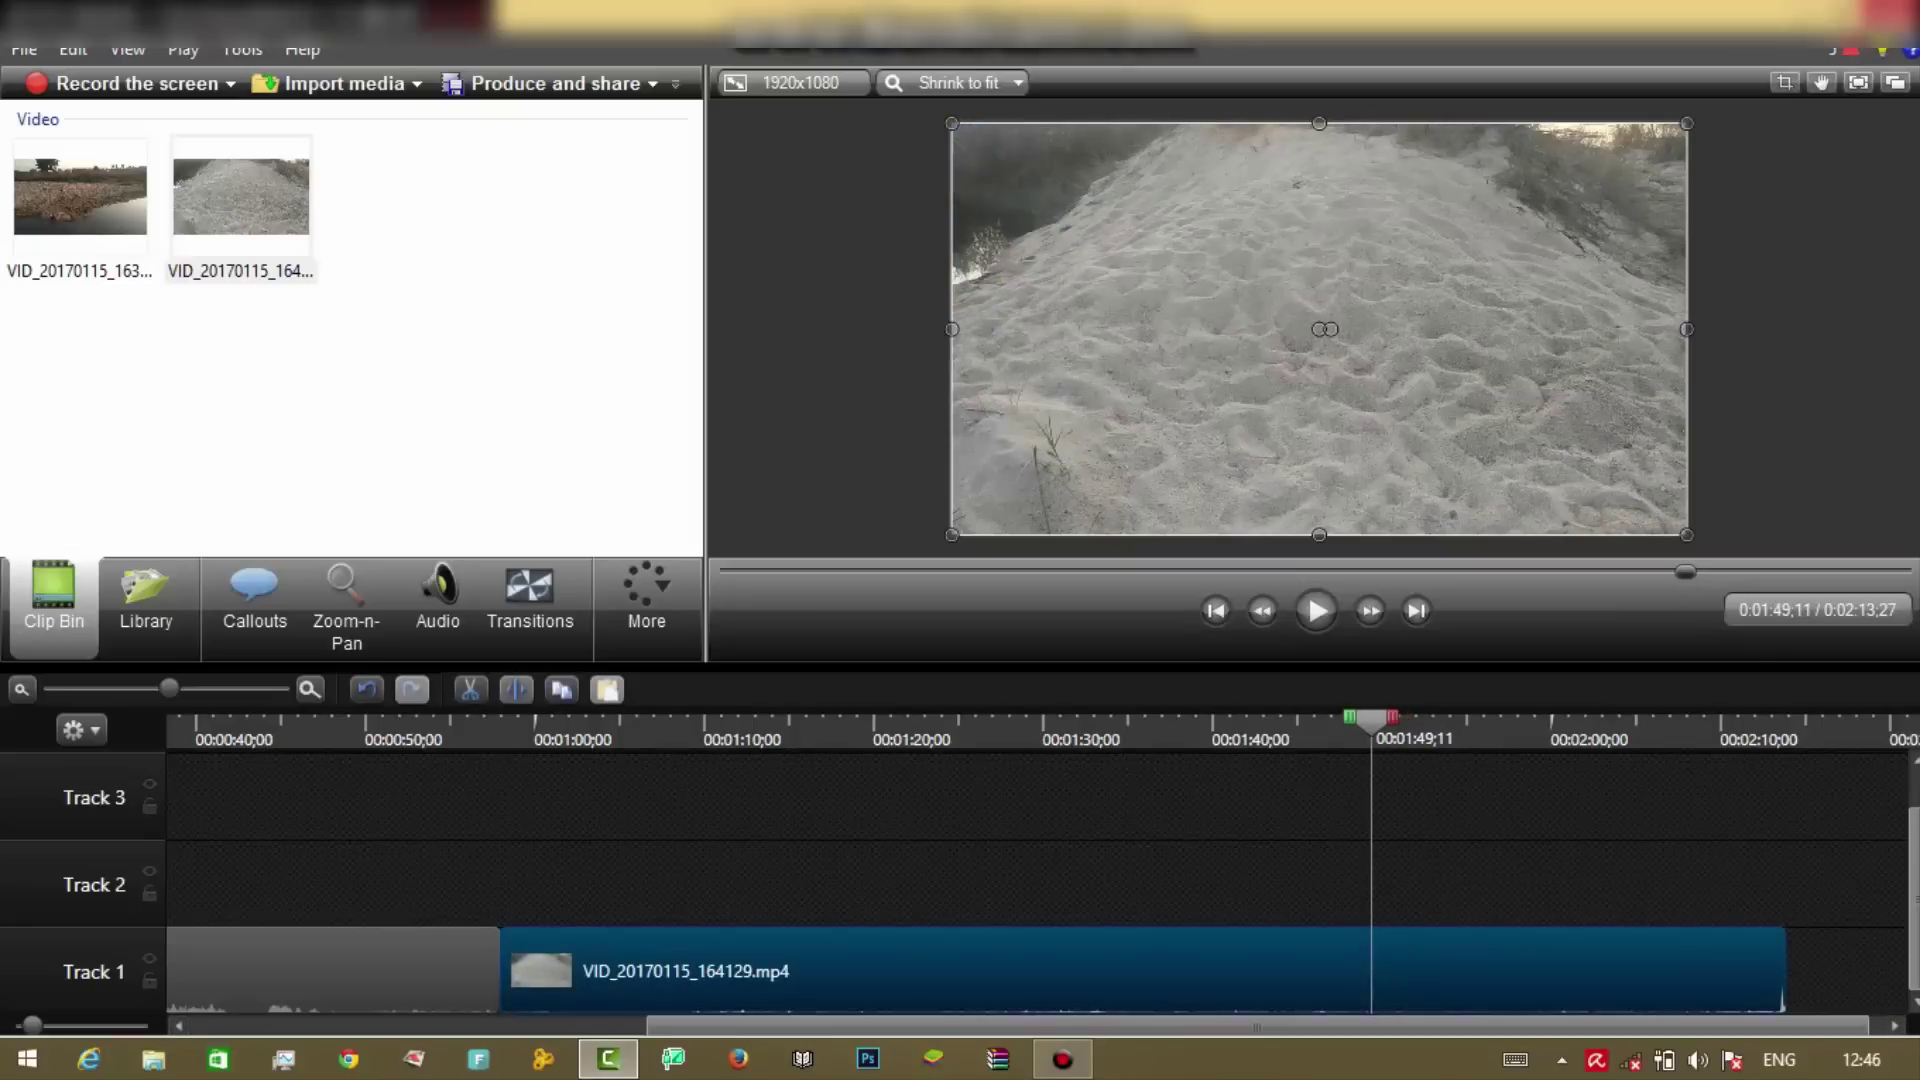
left_click(516, 690)
- Lower the audio of the second and third Track 1 segments to silence and raise the first segment's audio level
left_click(438, 608)
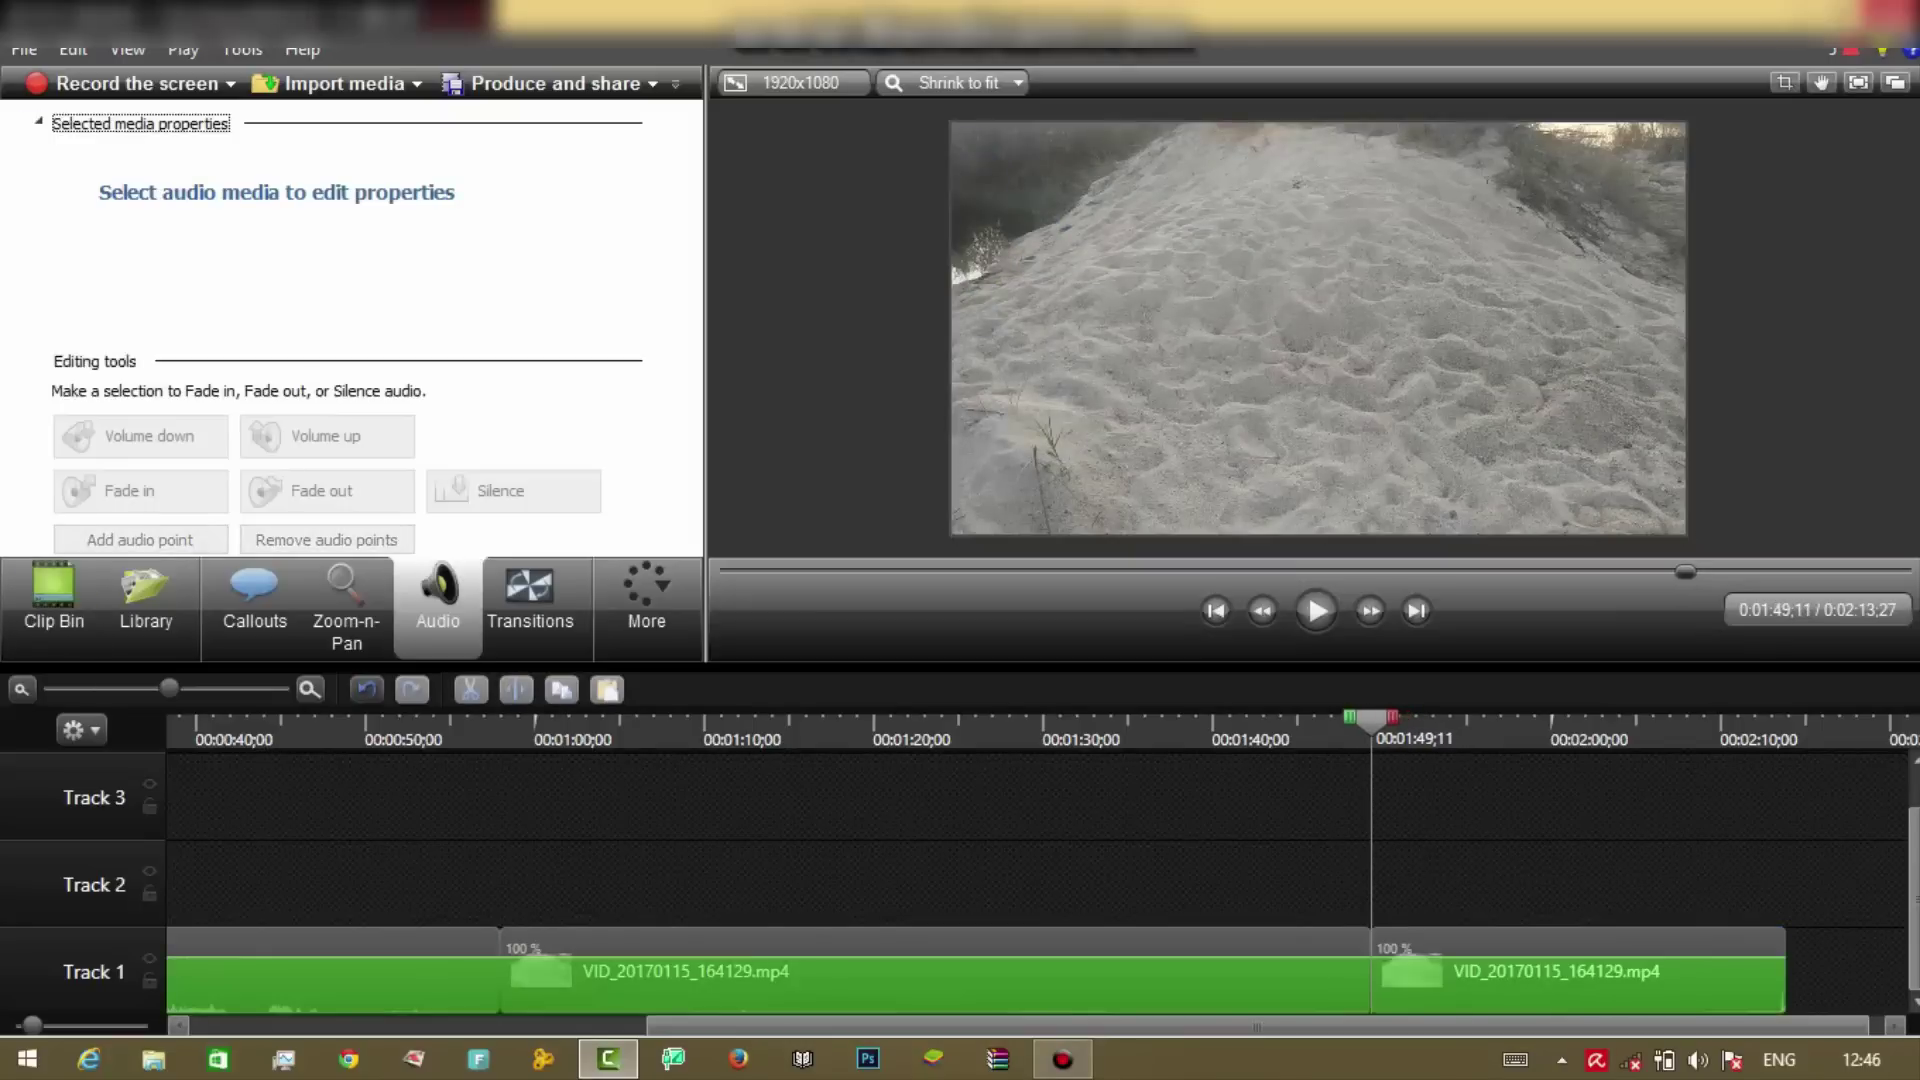
left_click(913, 972)
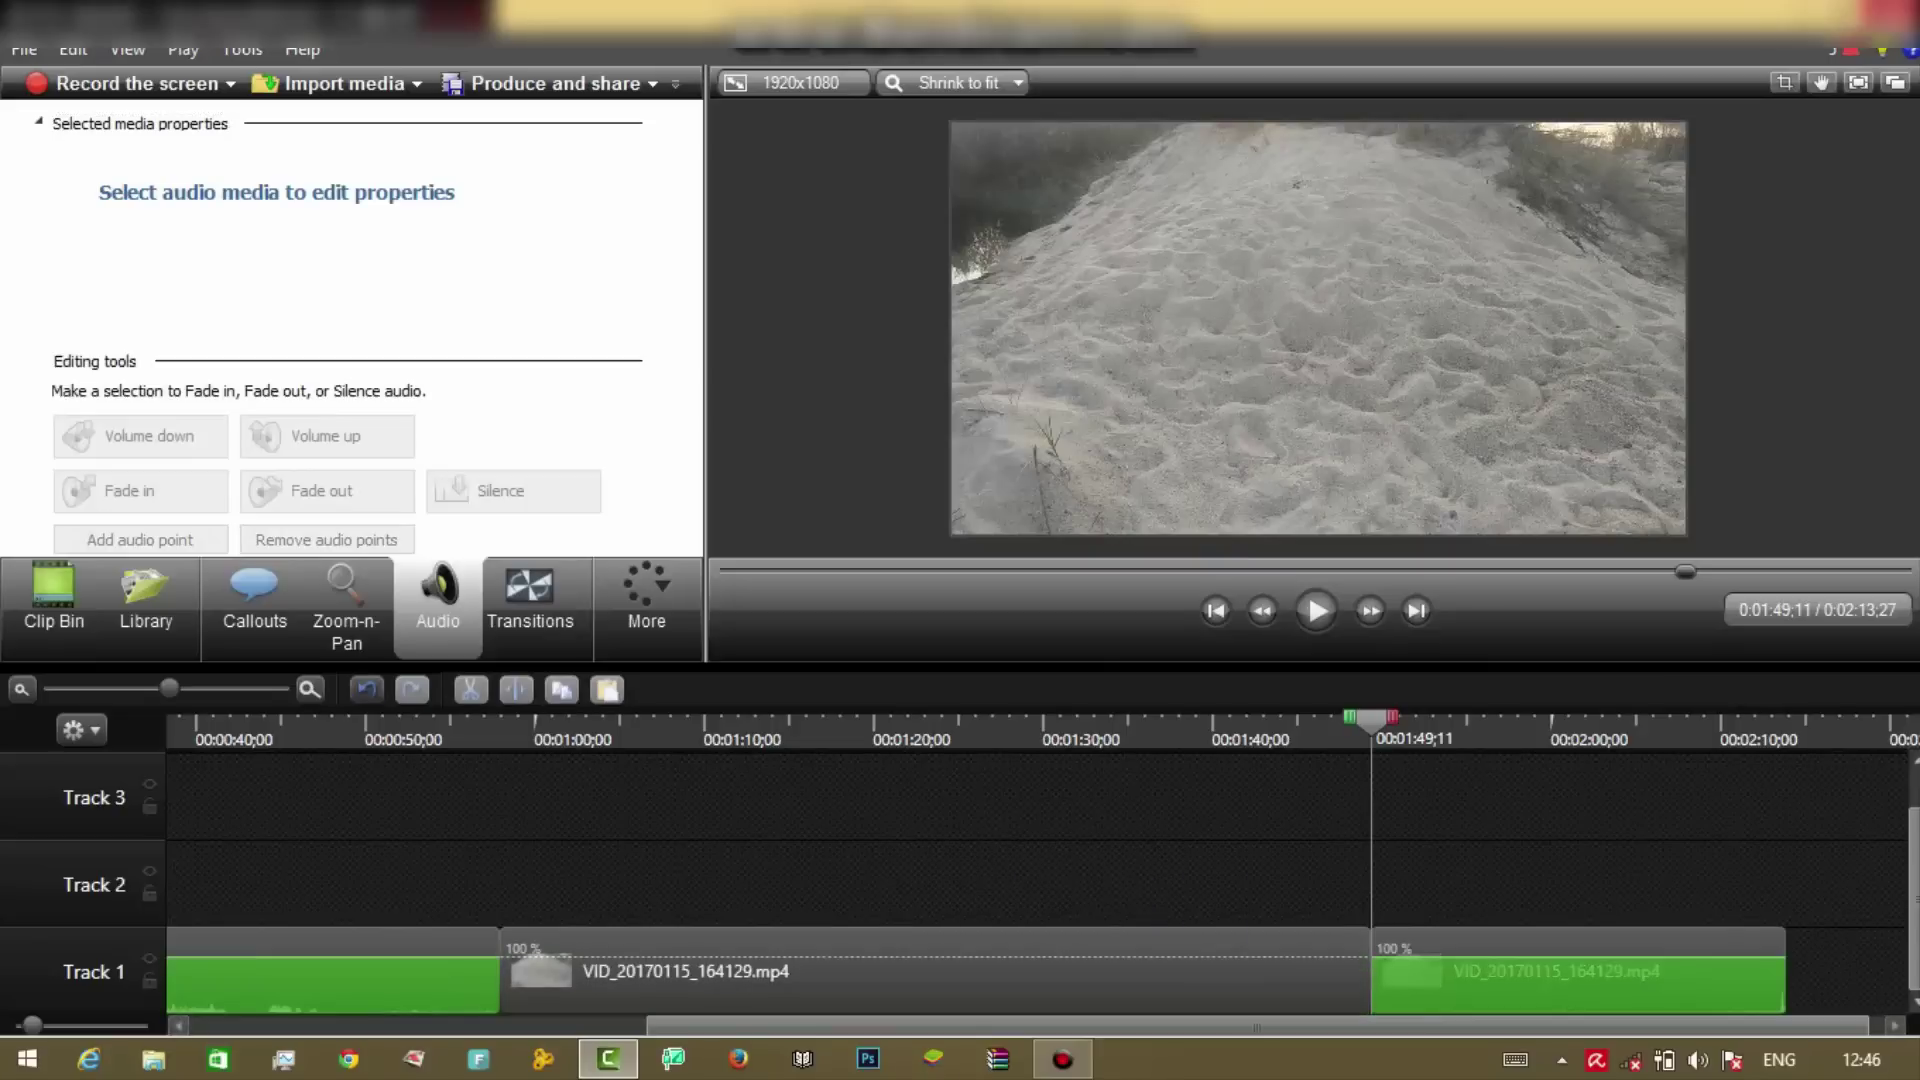
left_click(1577, 983)
left_click_drag(1500, 1026, 1347, 1026)
left_click_drag(1250, 975, 1087, 801)
left_click_drag(850, 811, 1013, 984)
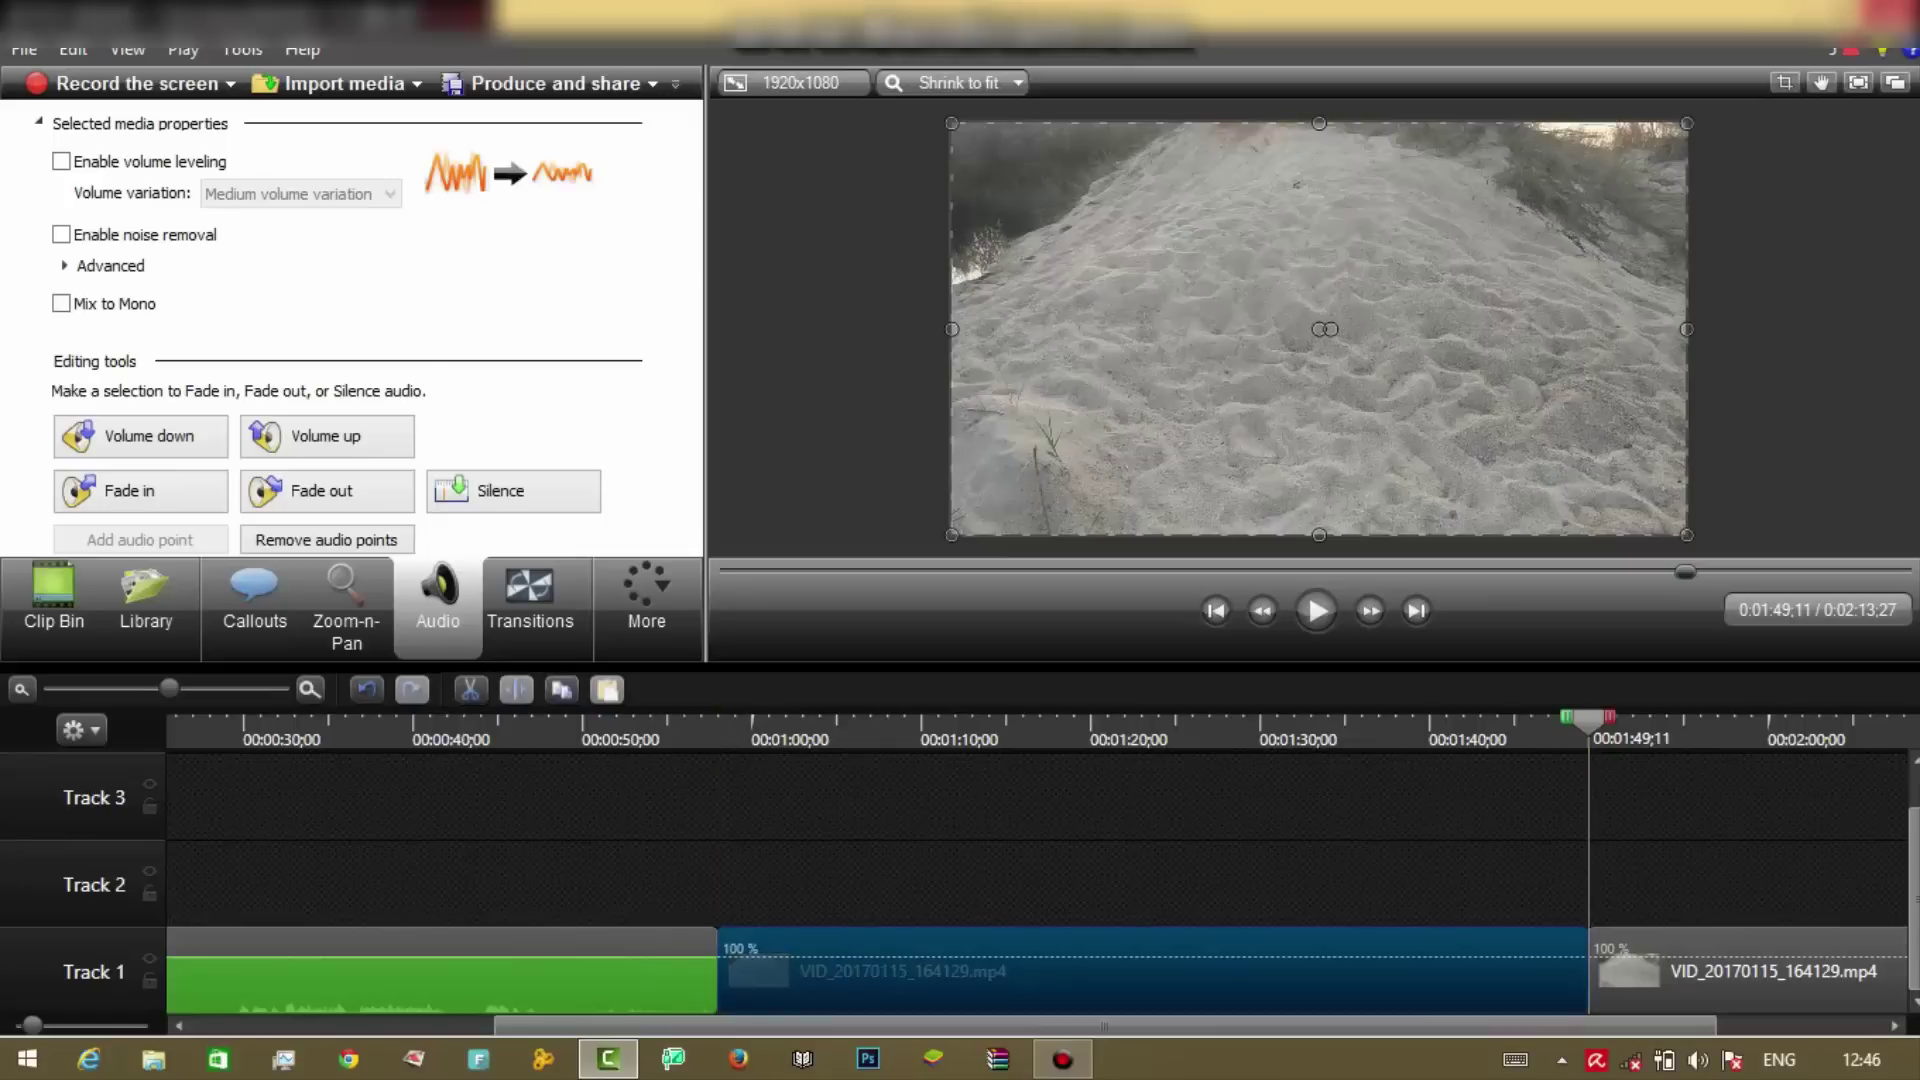
scroll(1040, 880, "left", 5)
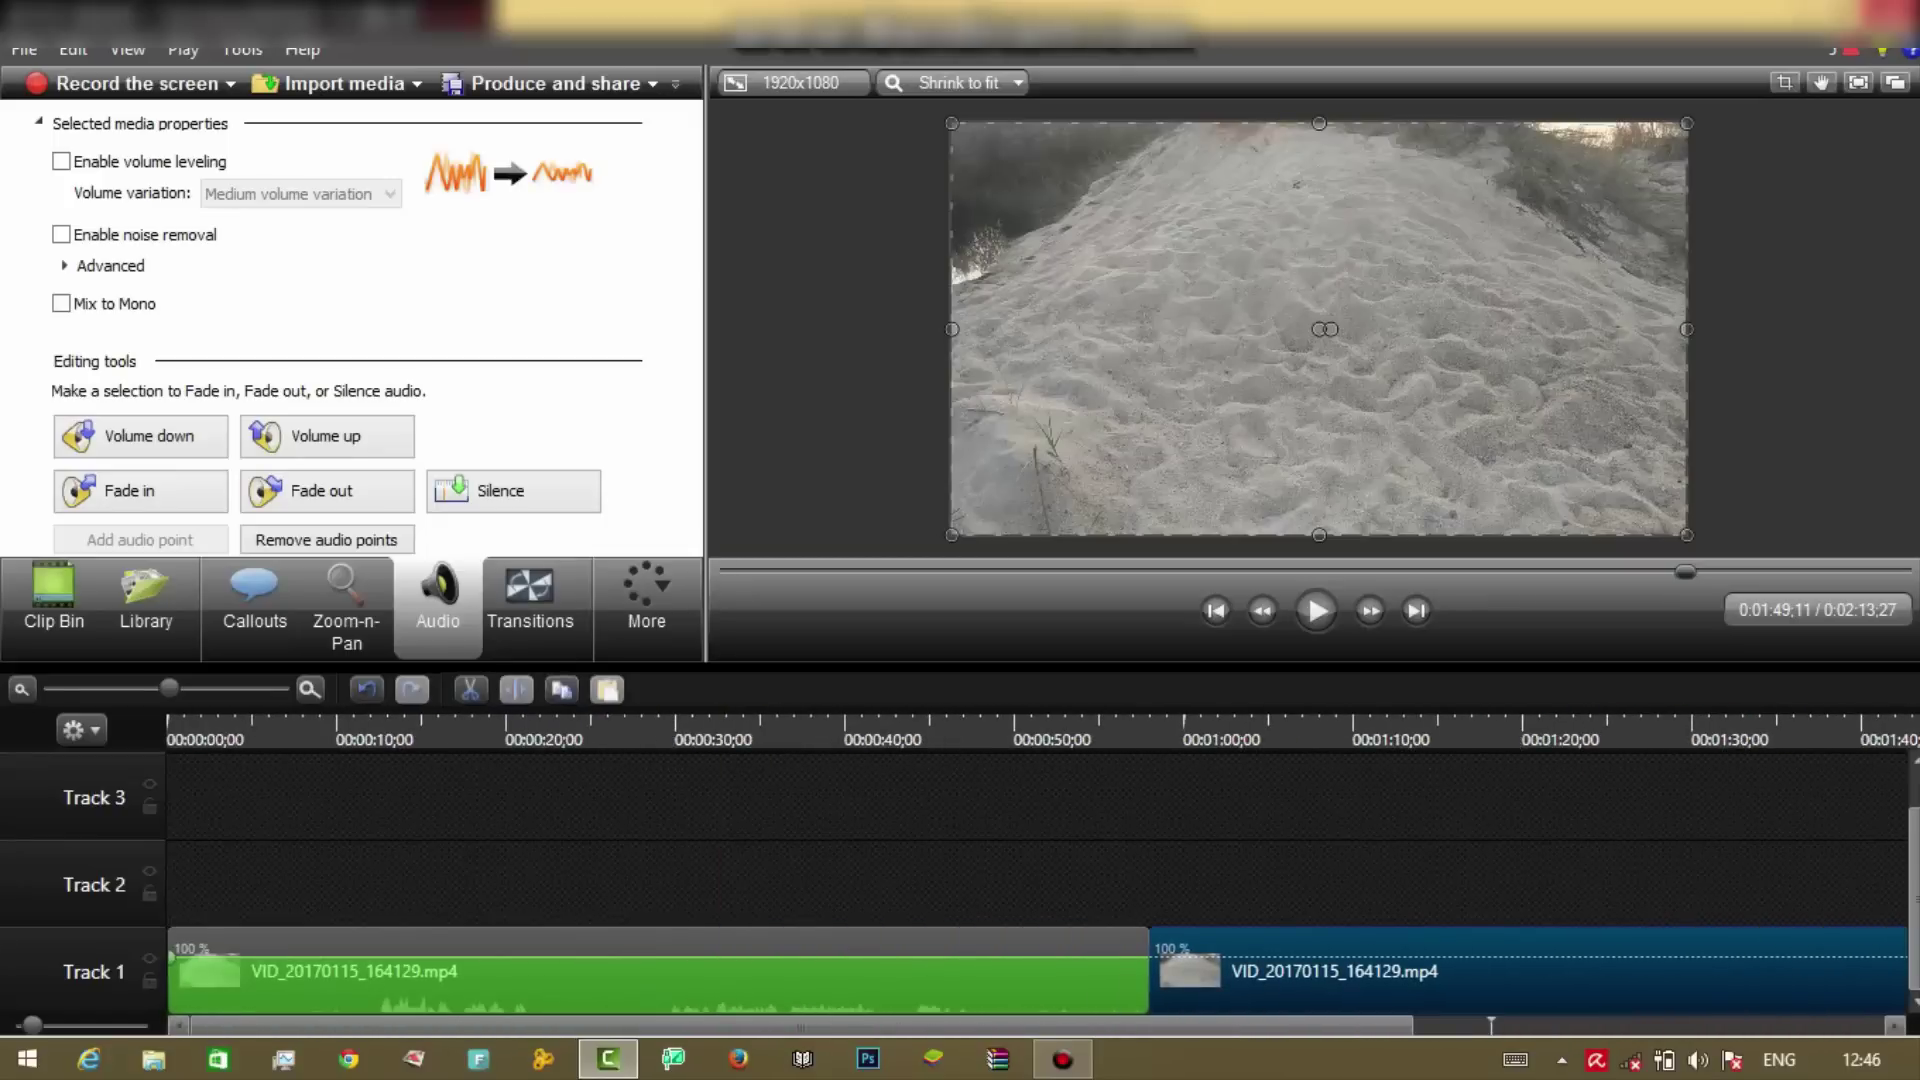
left_click_drag(545, 957, 545, 926)
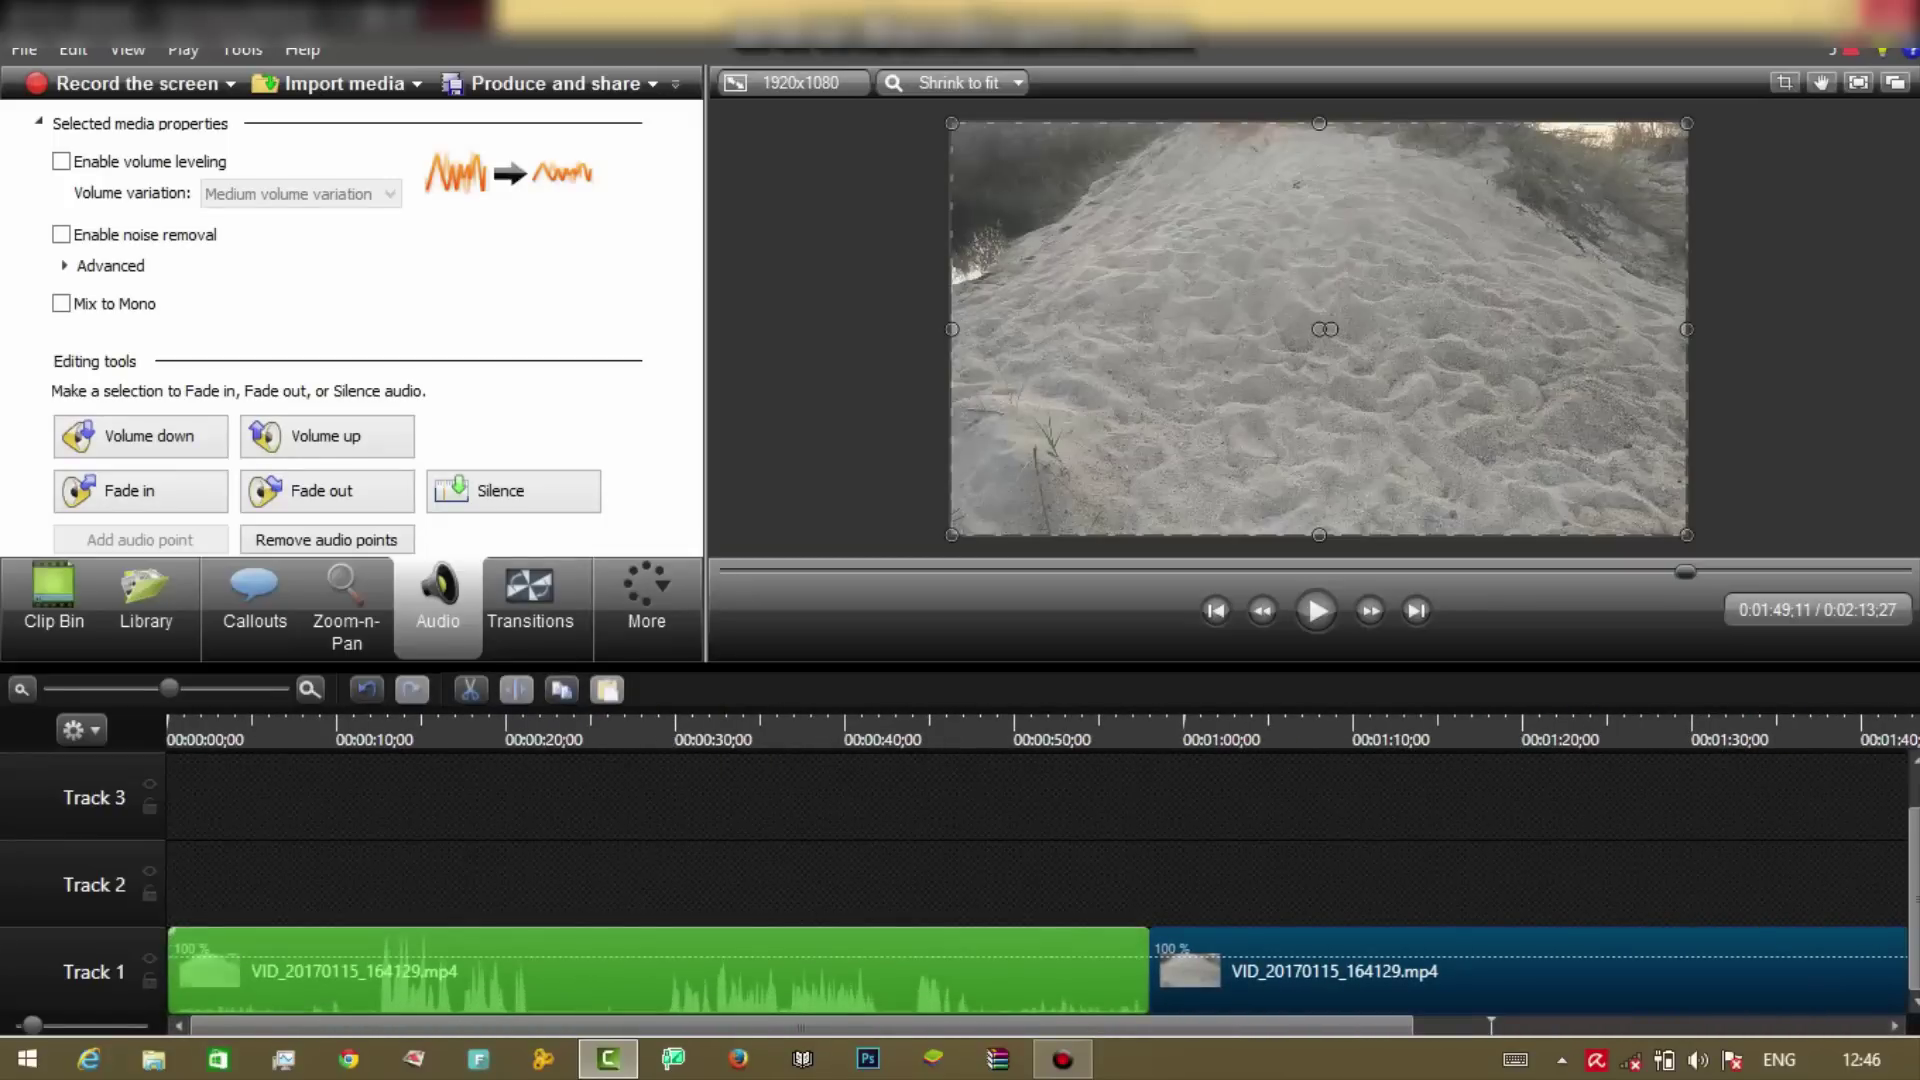
- Split the first Track 1 segment at 0:00:12;00 and delete the part before the split
mouse_move(375, 721)
left_mouse_down()
mouse_move(186, 721)
mouse_move(370, 718)
left_mouse_up()
left_click(420, 980)
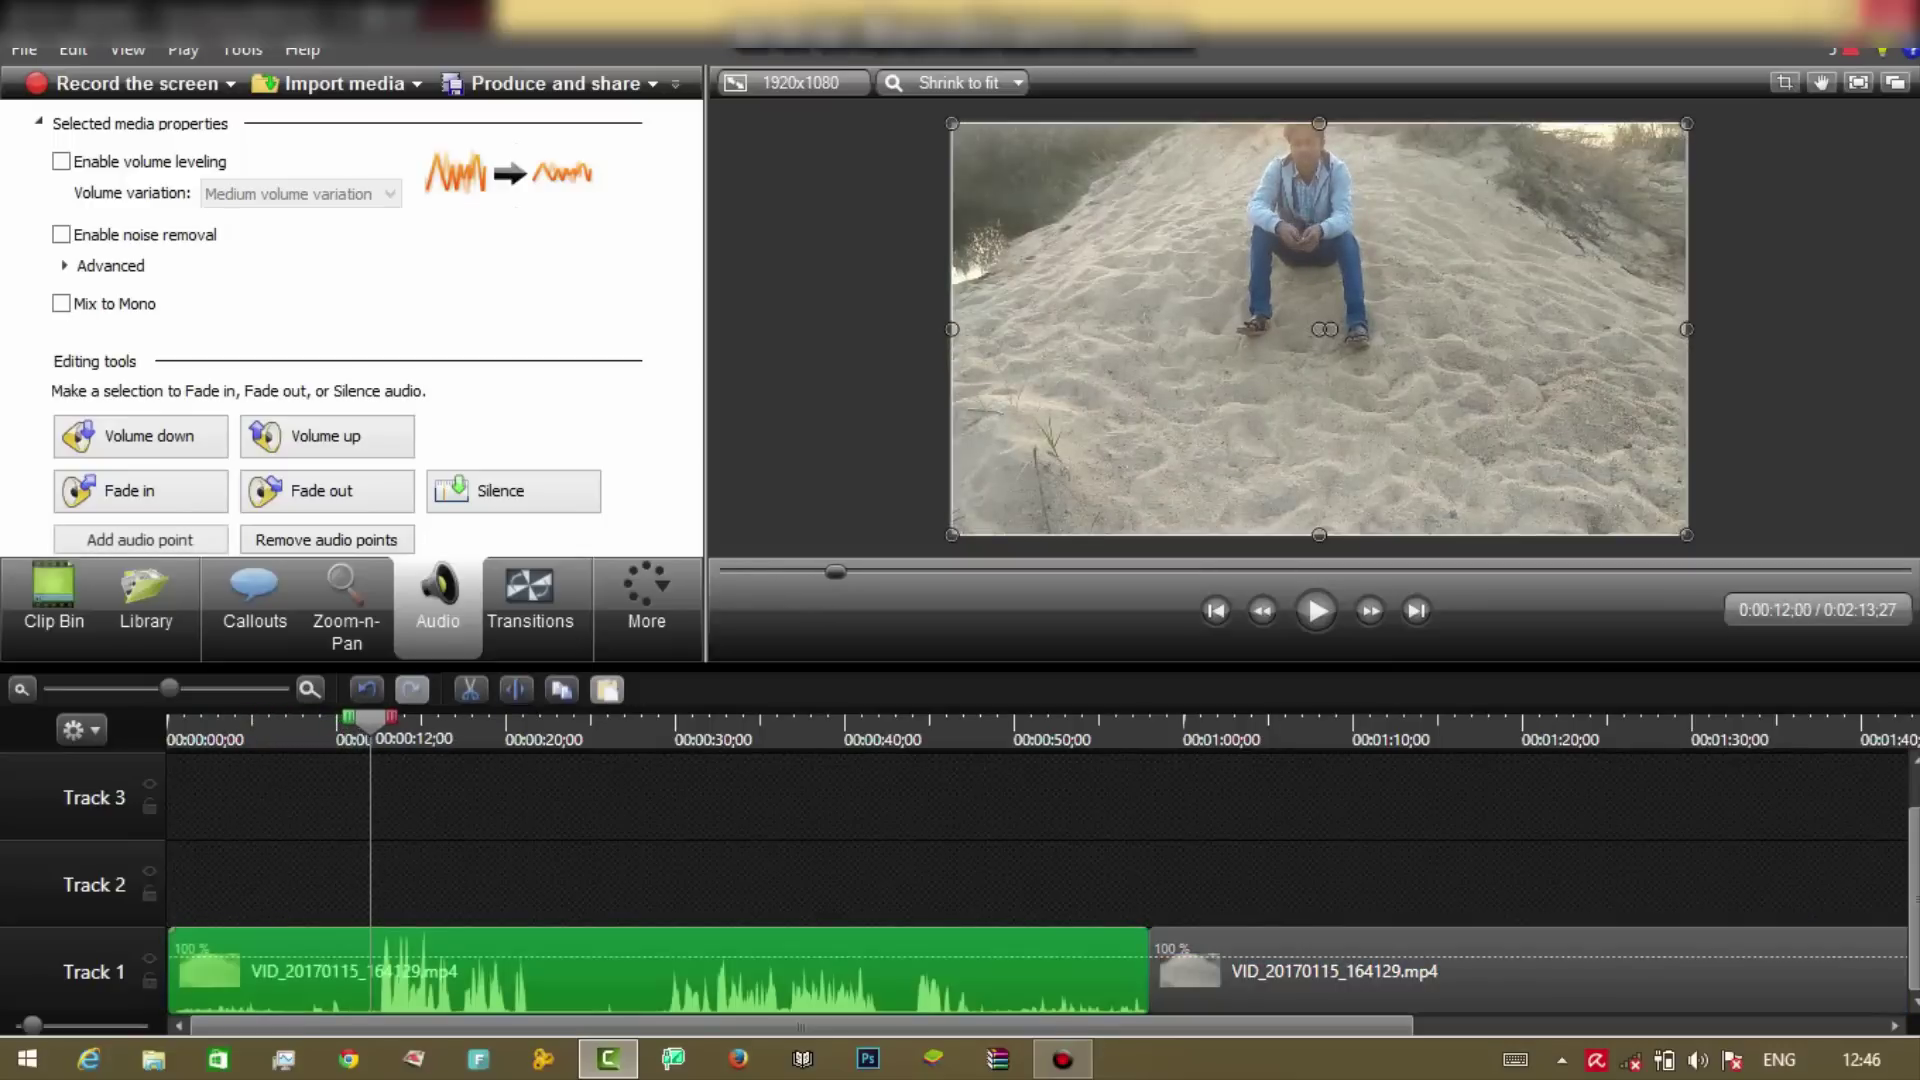
left_click(515, 688)
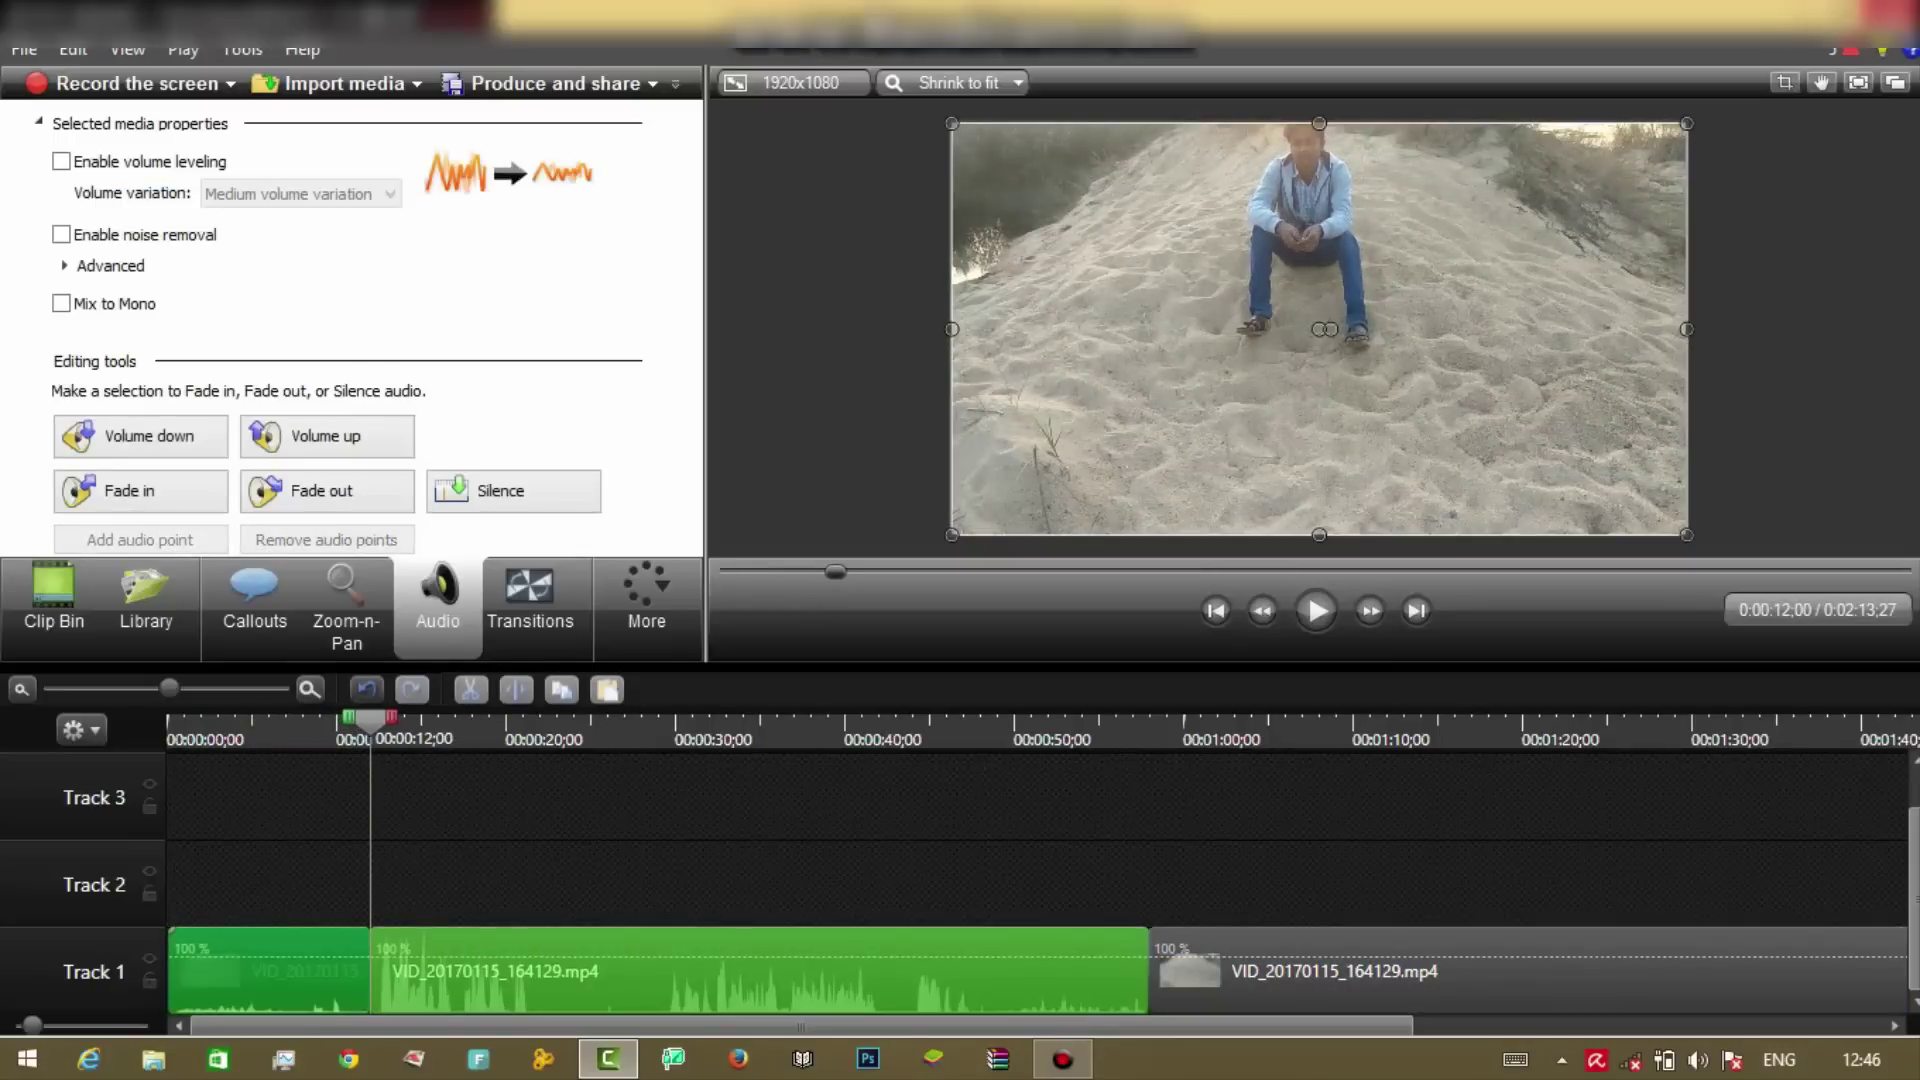
right_click(230, 985)
left_click(290, 540)
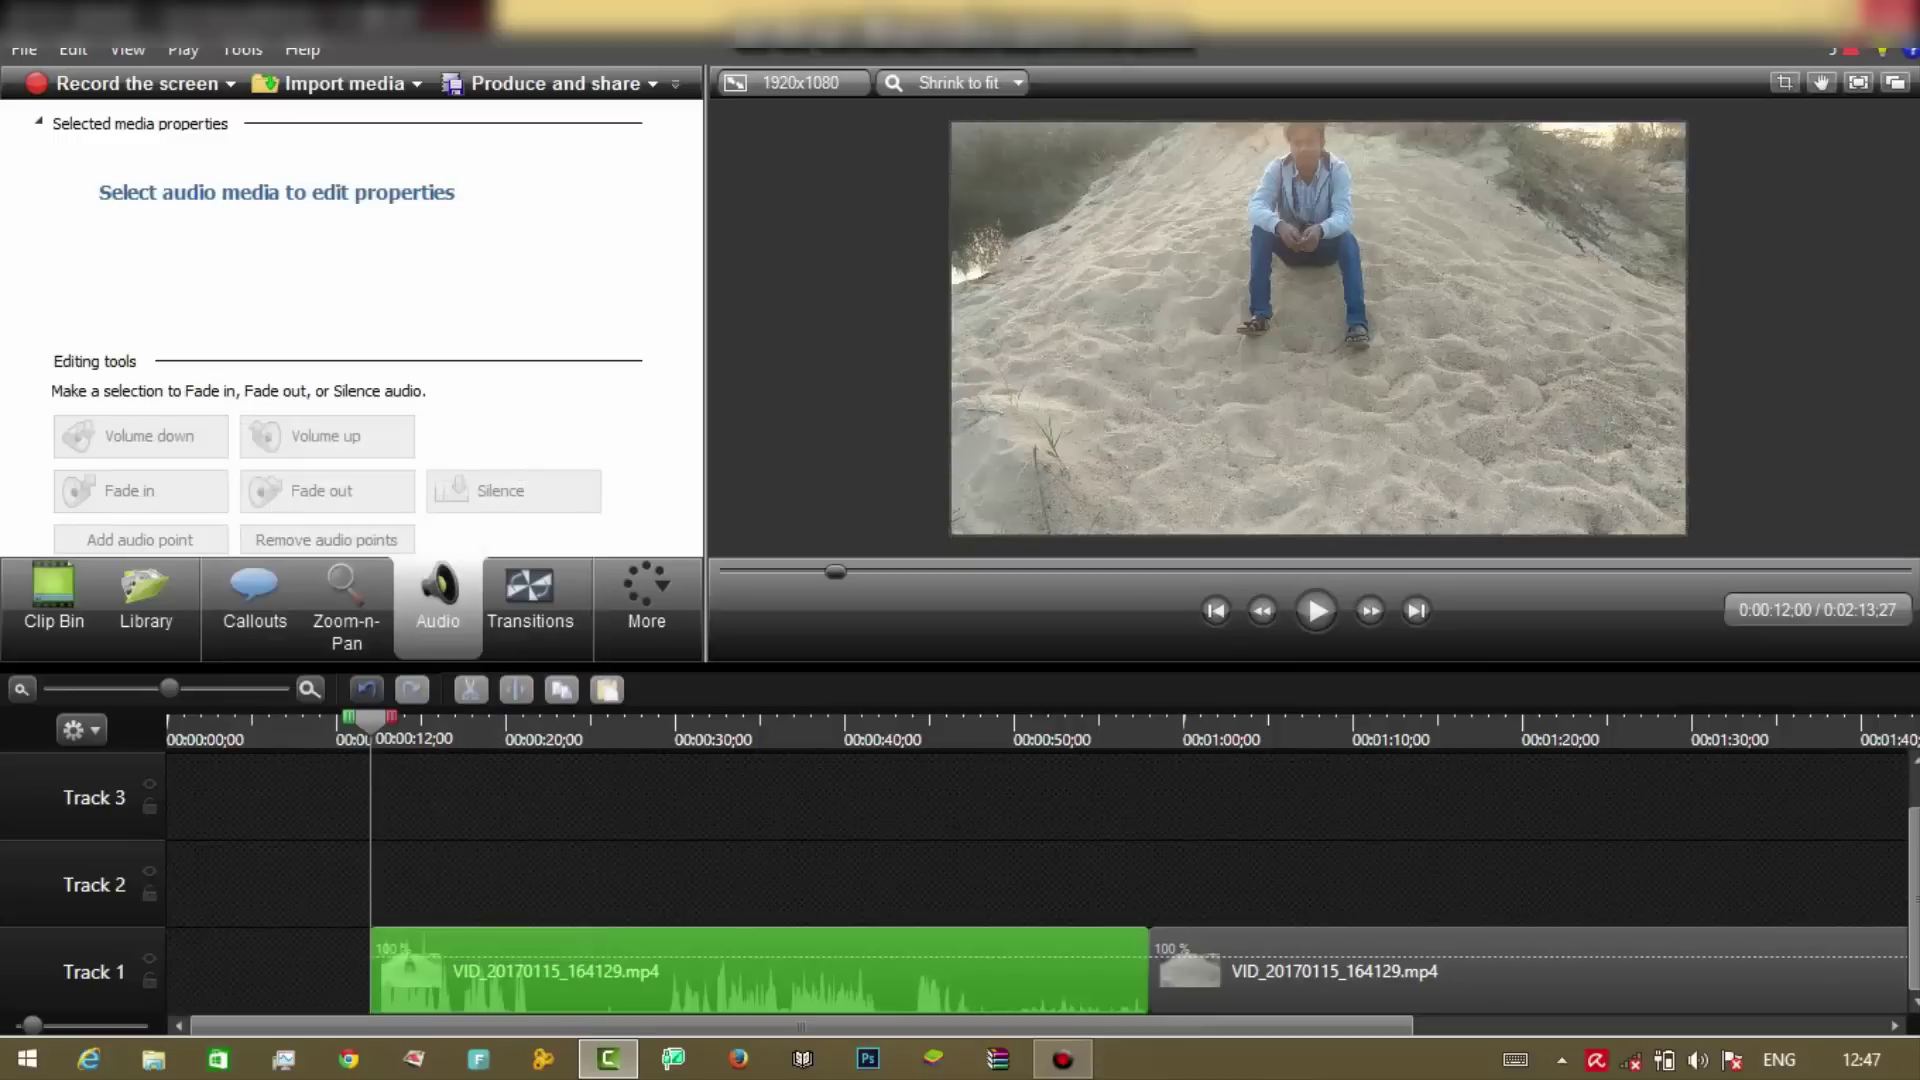
- Shift all three remaining Track 1 segments back so they run without gaps from the start of the timeline
left_click_drag(600, 980, 396, 980)
left_click_drag(1309, 980, 1371, 1026)
left_click_drag(1742, 980, 1539, 980)
scroll(346, 1024, "left", 3)
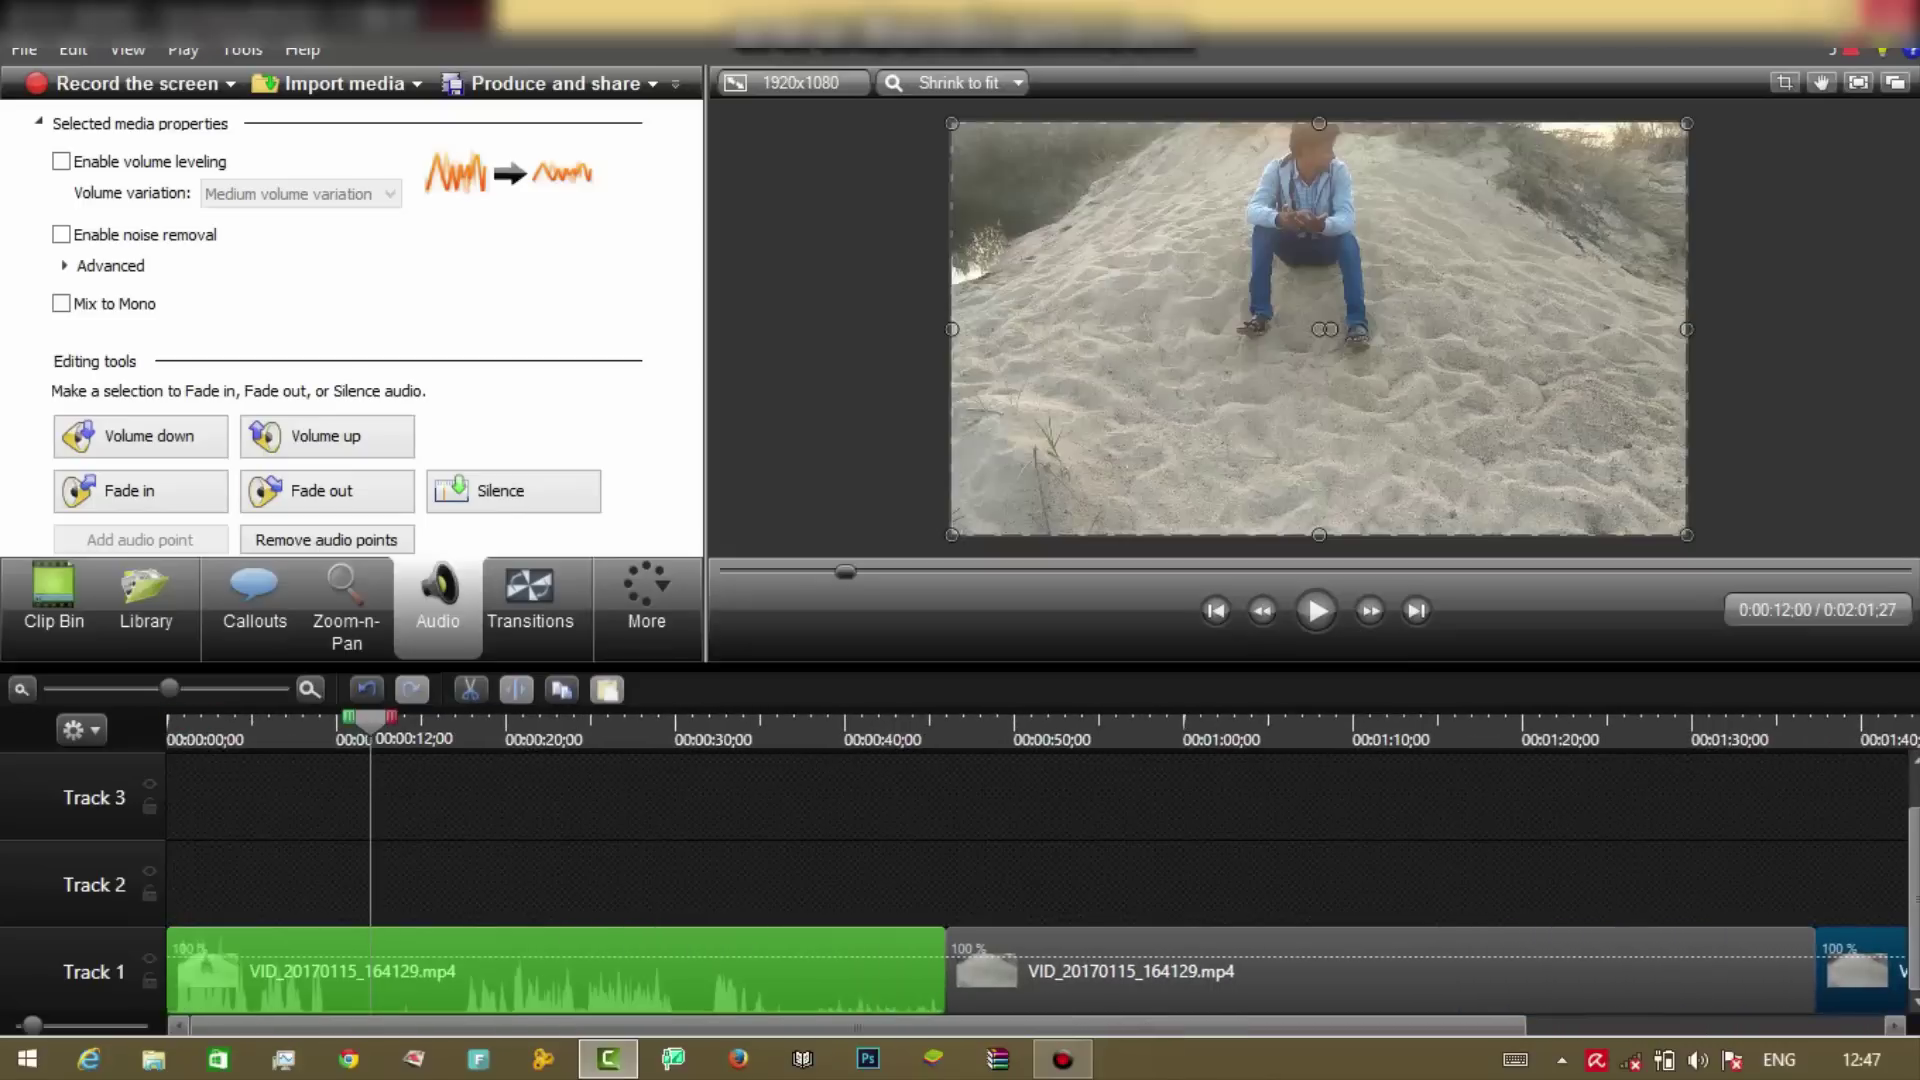
- Play the first segment from its start to about 9 seconds and move the second segment onto Track 2 at 0:00:09;04
left_click_drag(370, 719, 168, 720)
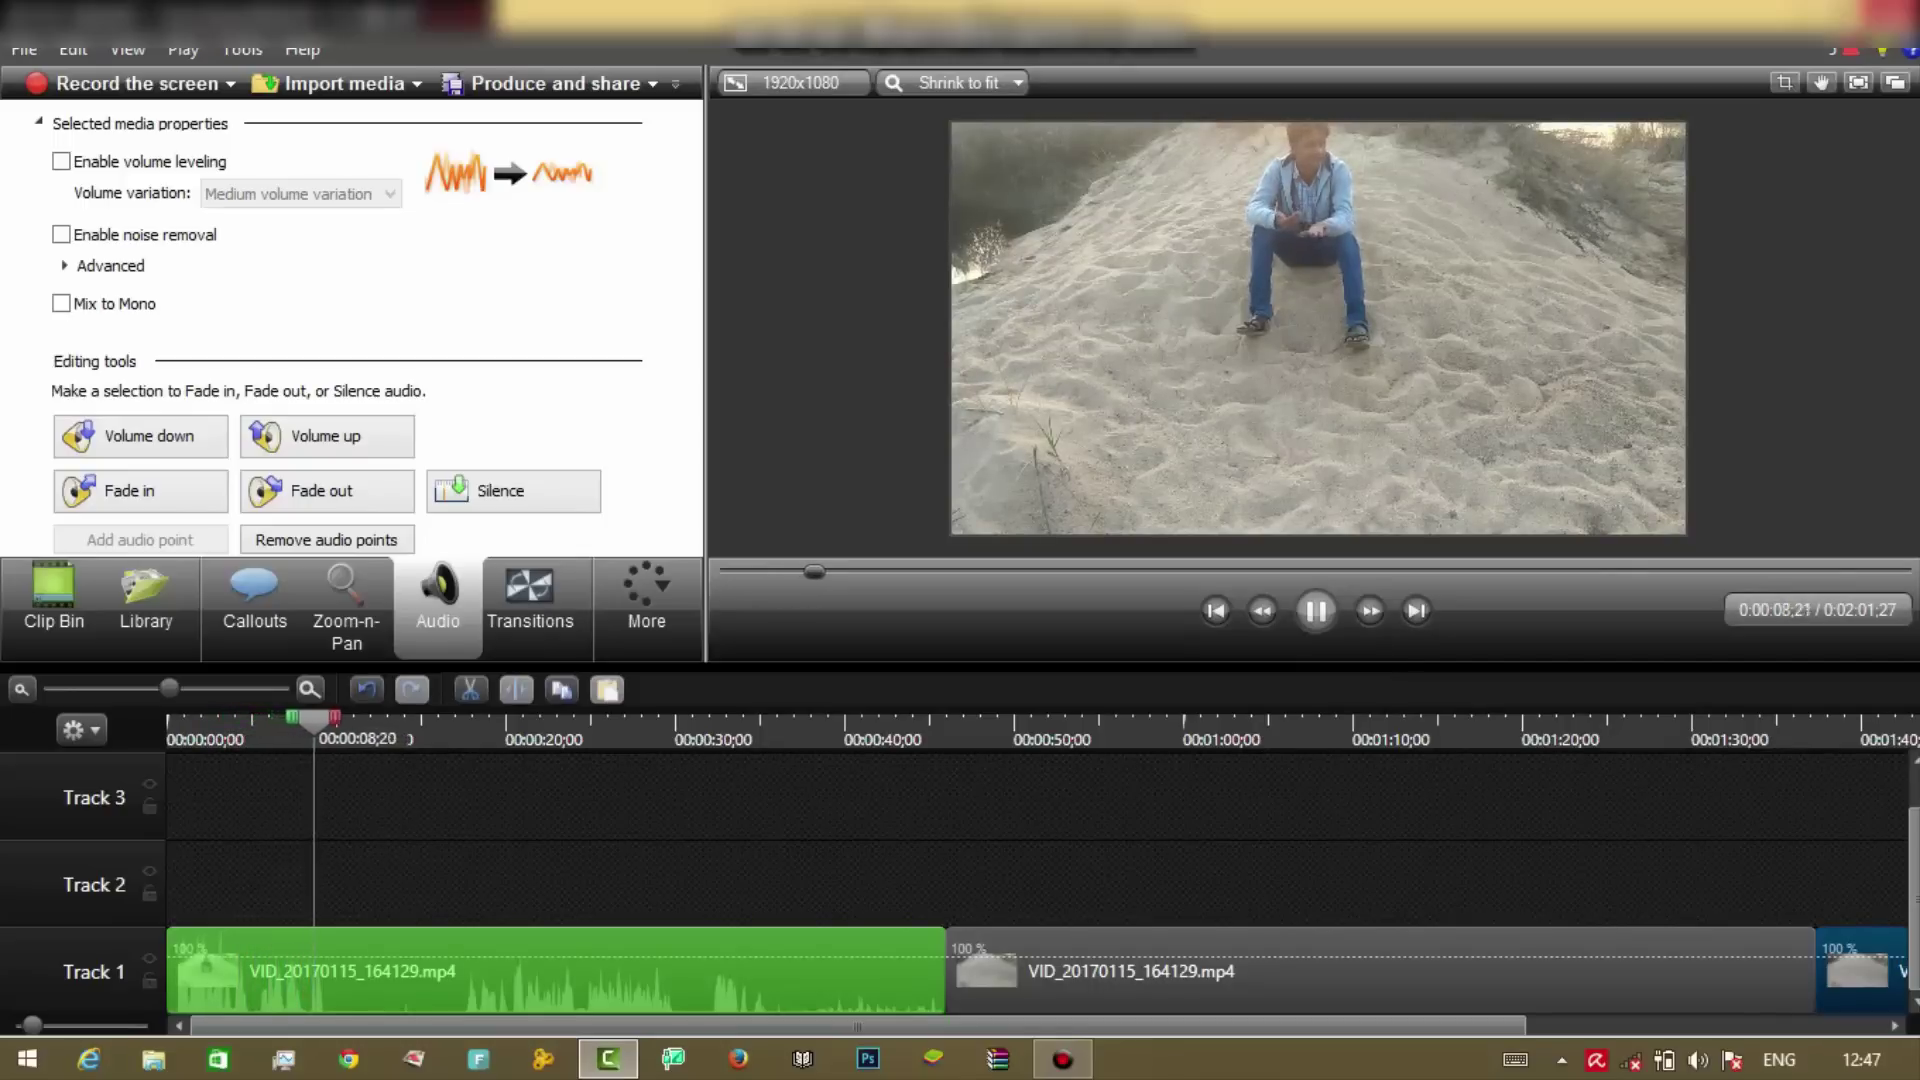
left_click(1325, 329)
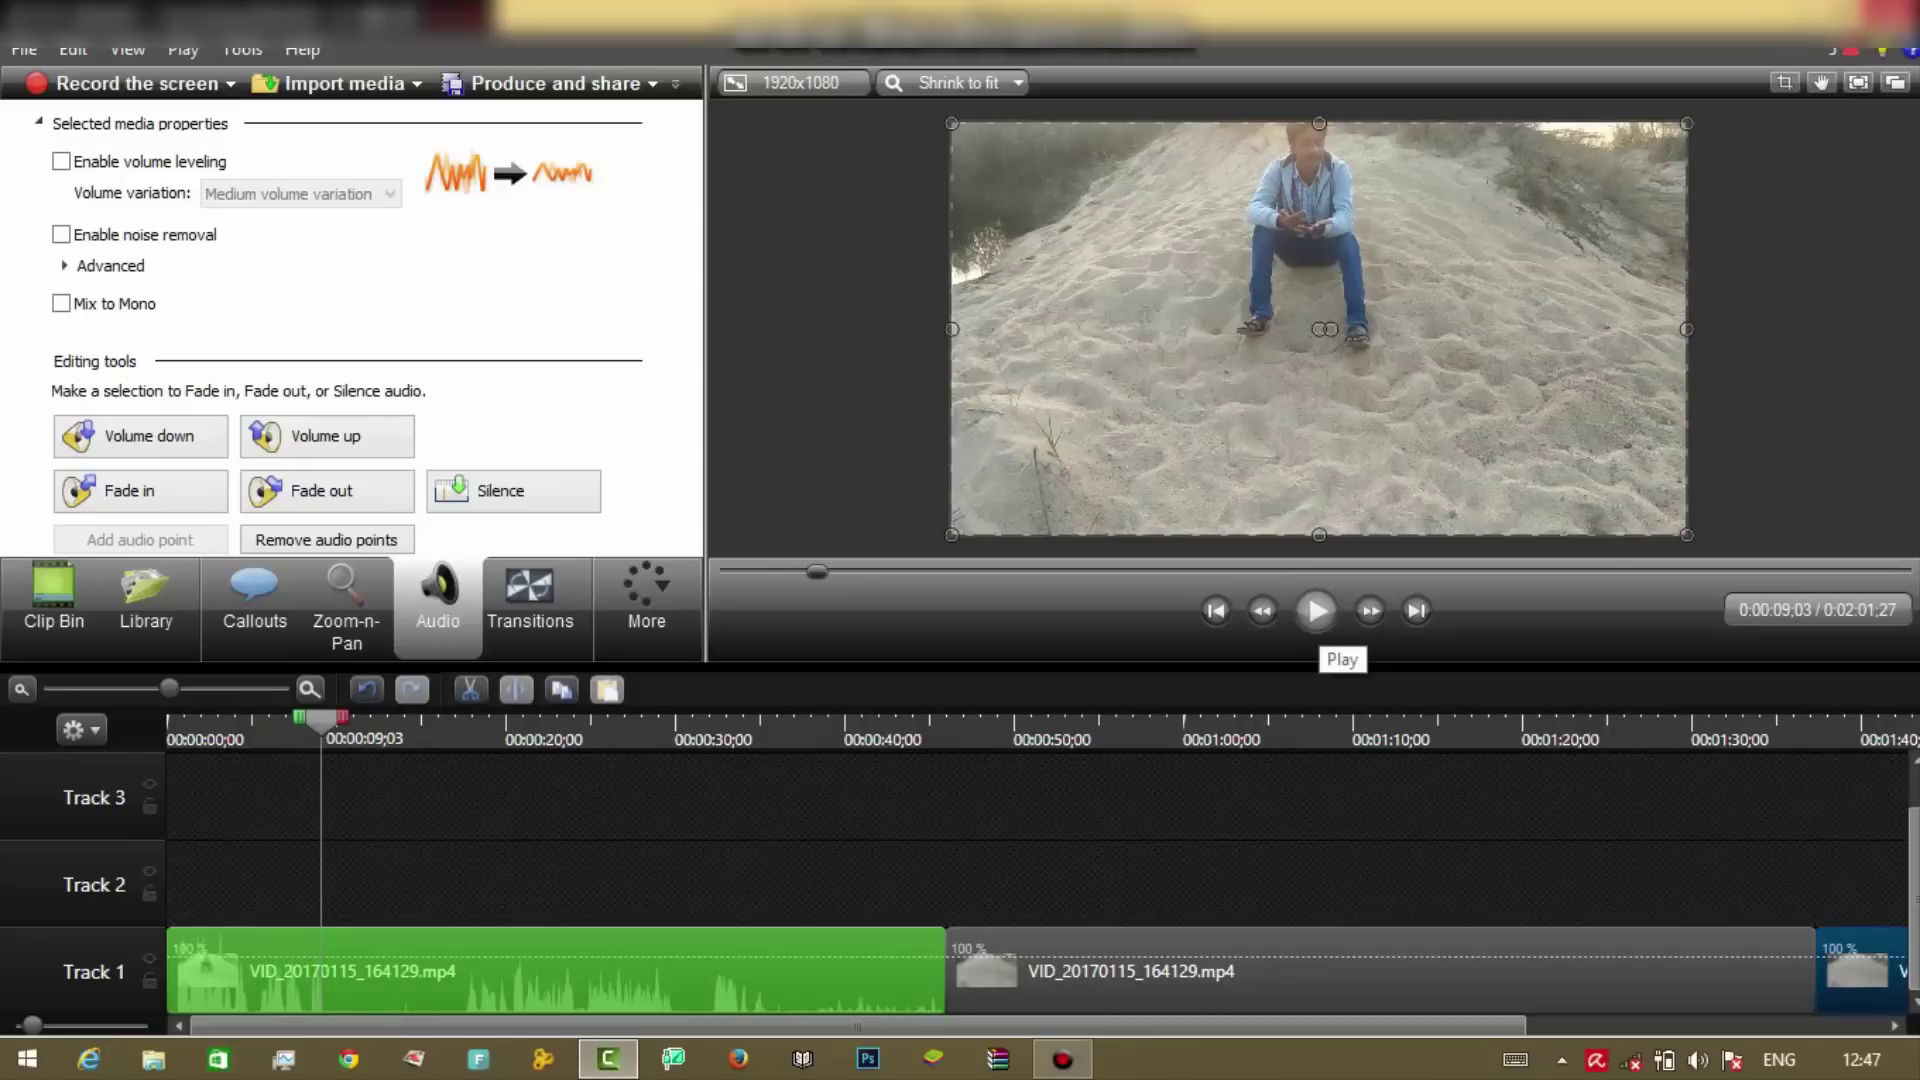
left_click(1316, 611)
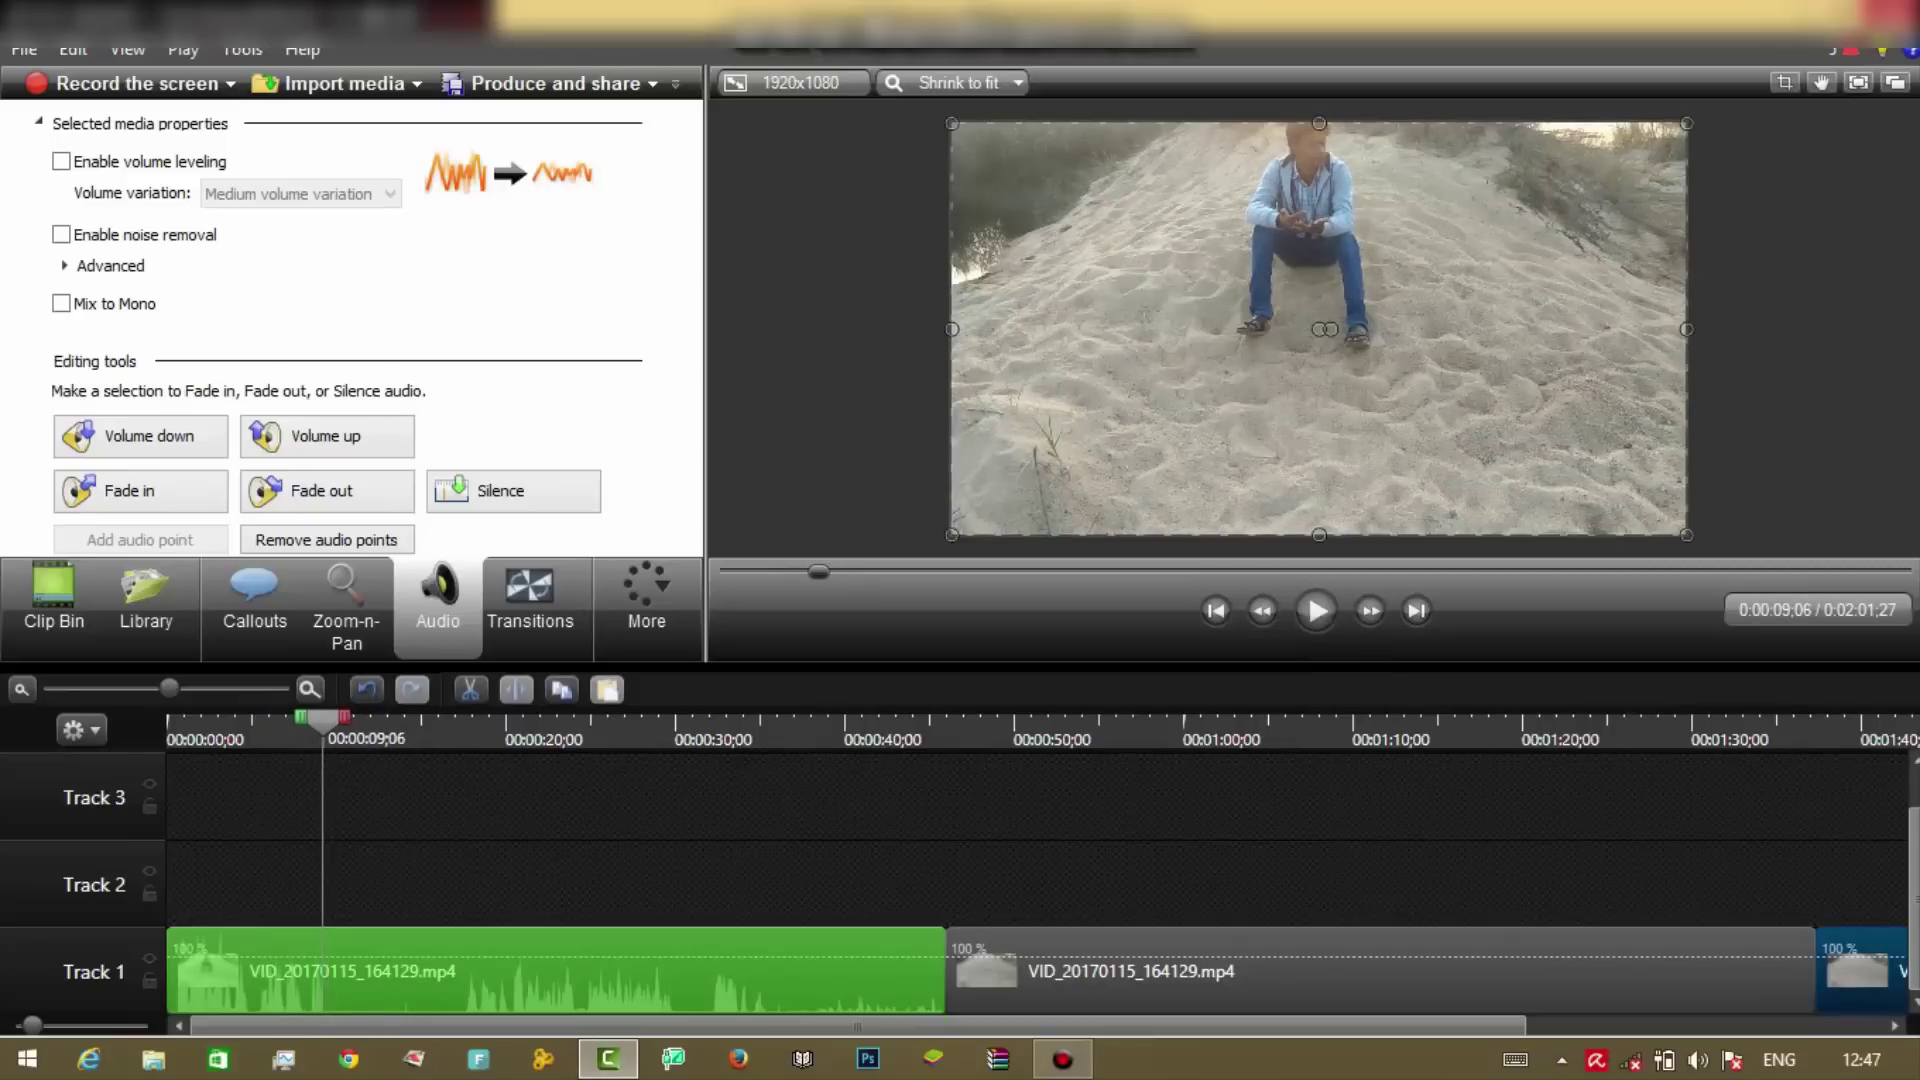
left_click_drag(1247, 965, 576, 883)
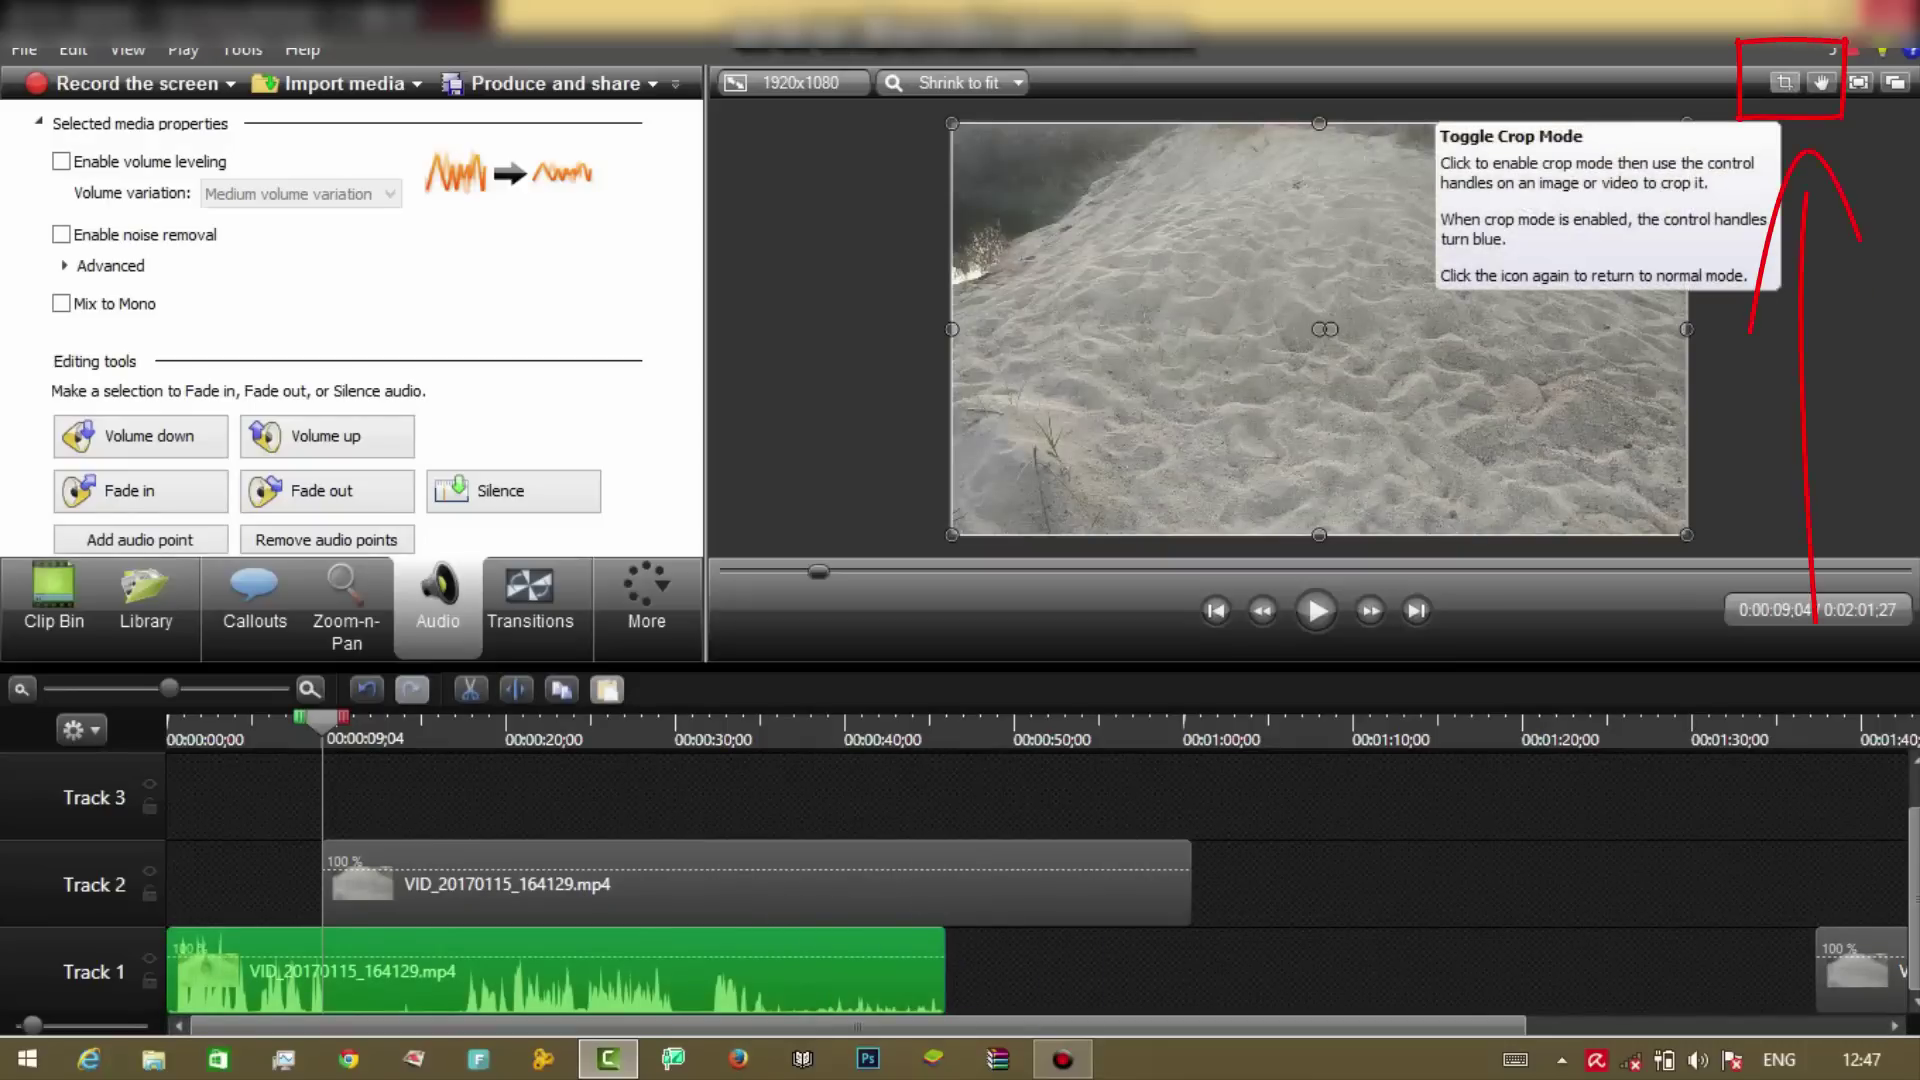
- Crop the Track 2 clip from its left edge to just past the seated person, keeping only the right part of the picture
left_click(1785, 82)
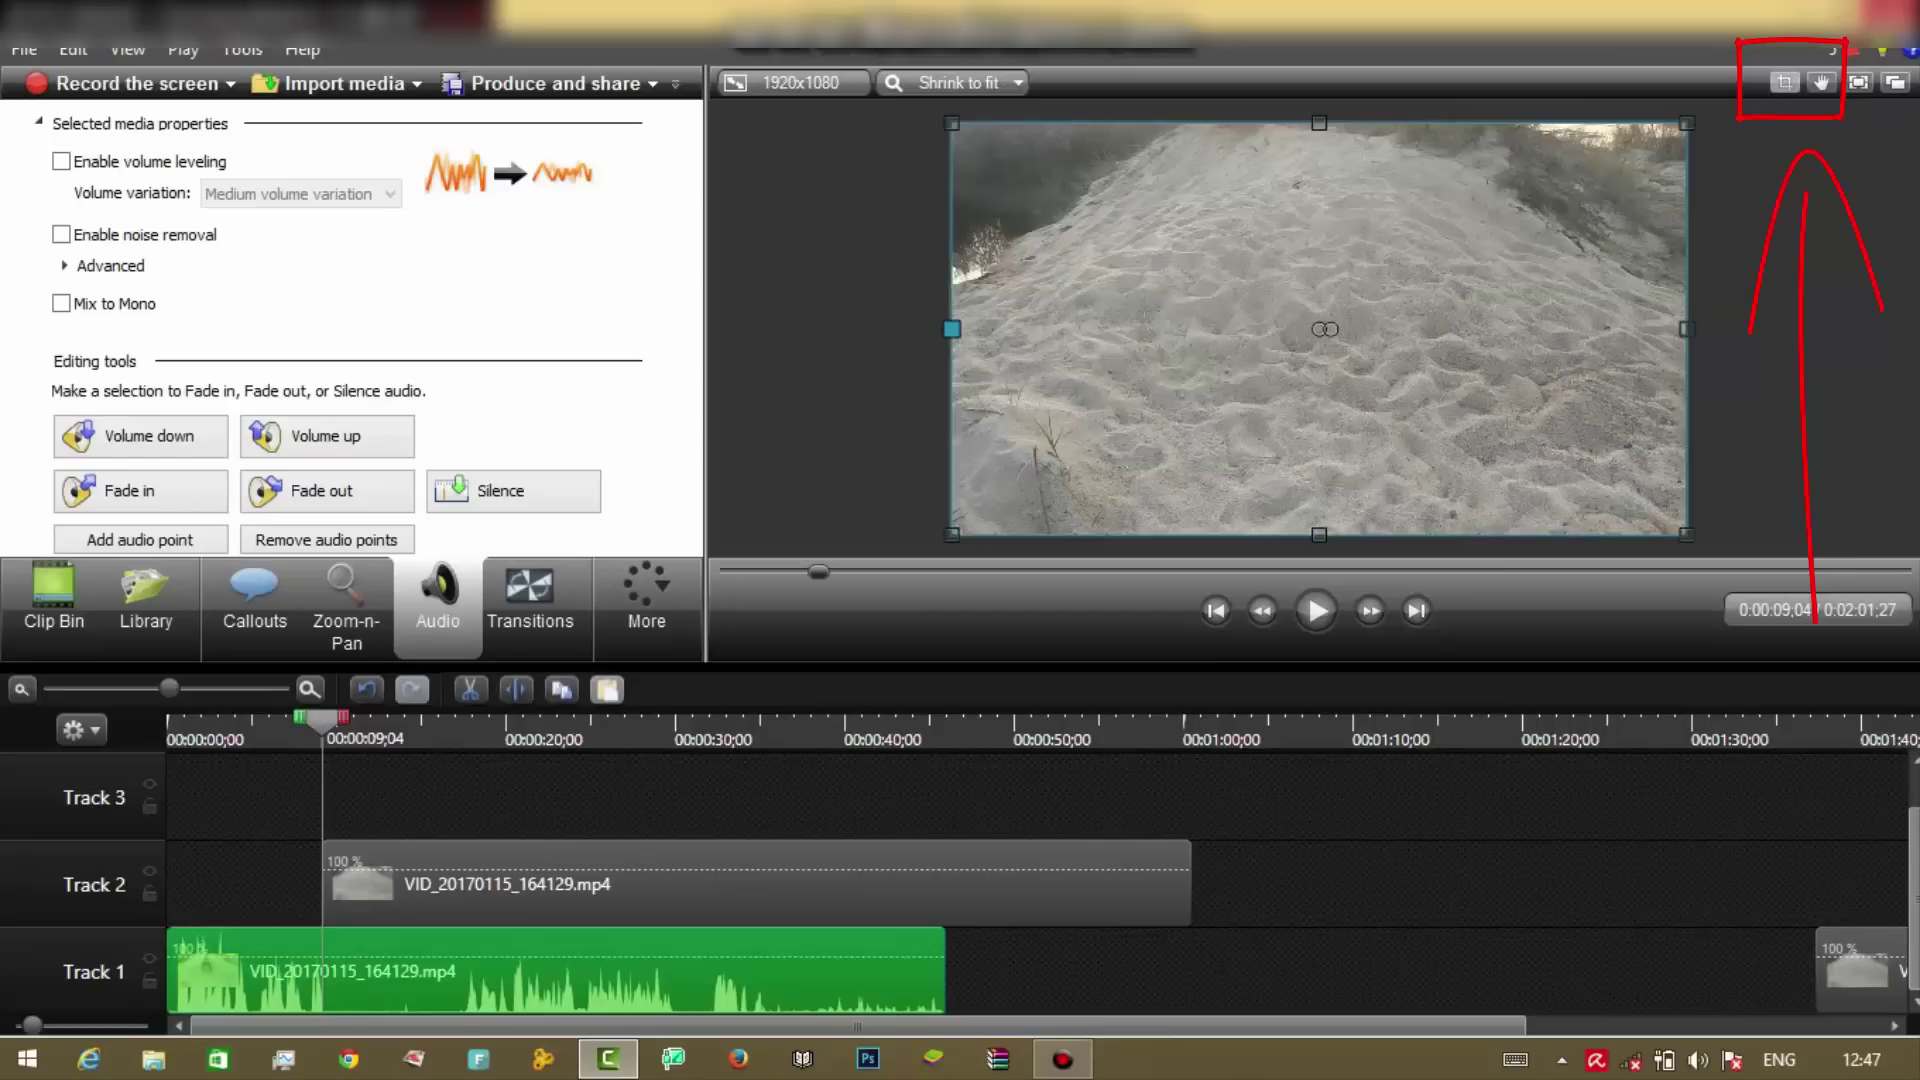
mouse_move(952, 329)
left_mouse_down()
mouse_move(1408, 329)
mouse_move(952, 329)
mouse_move(1386, 329)
left_mouse_up()
left_click(756, 884)
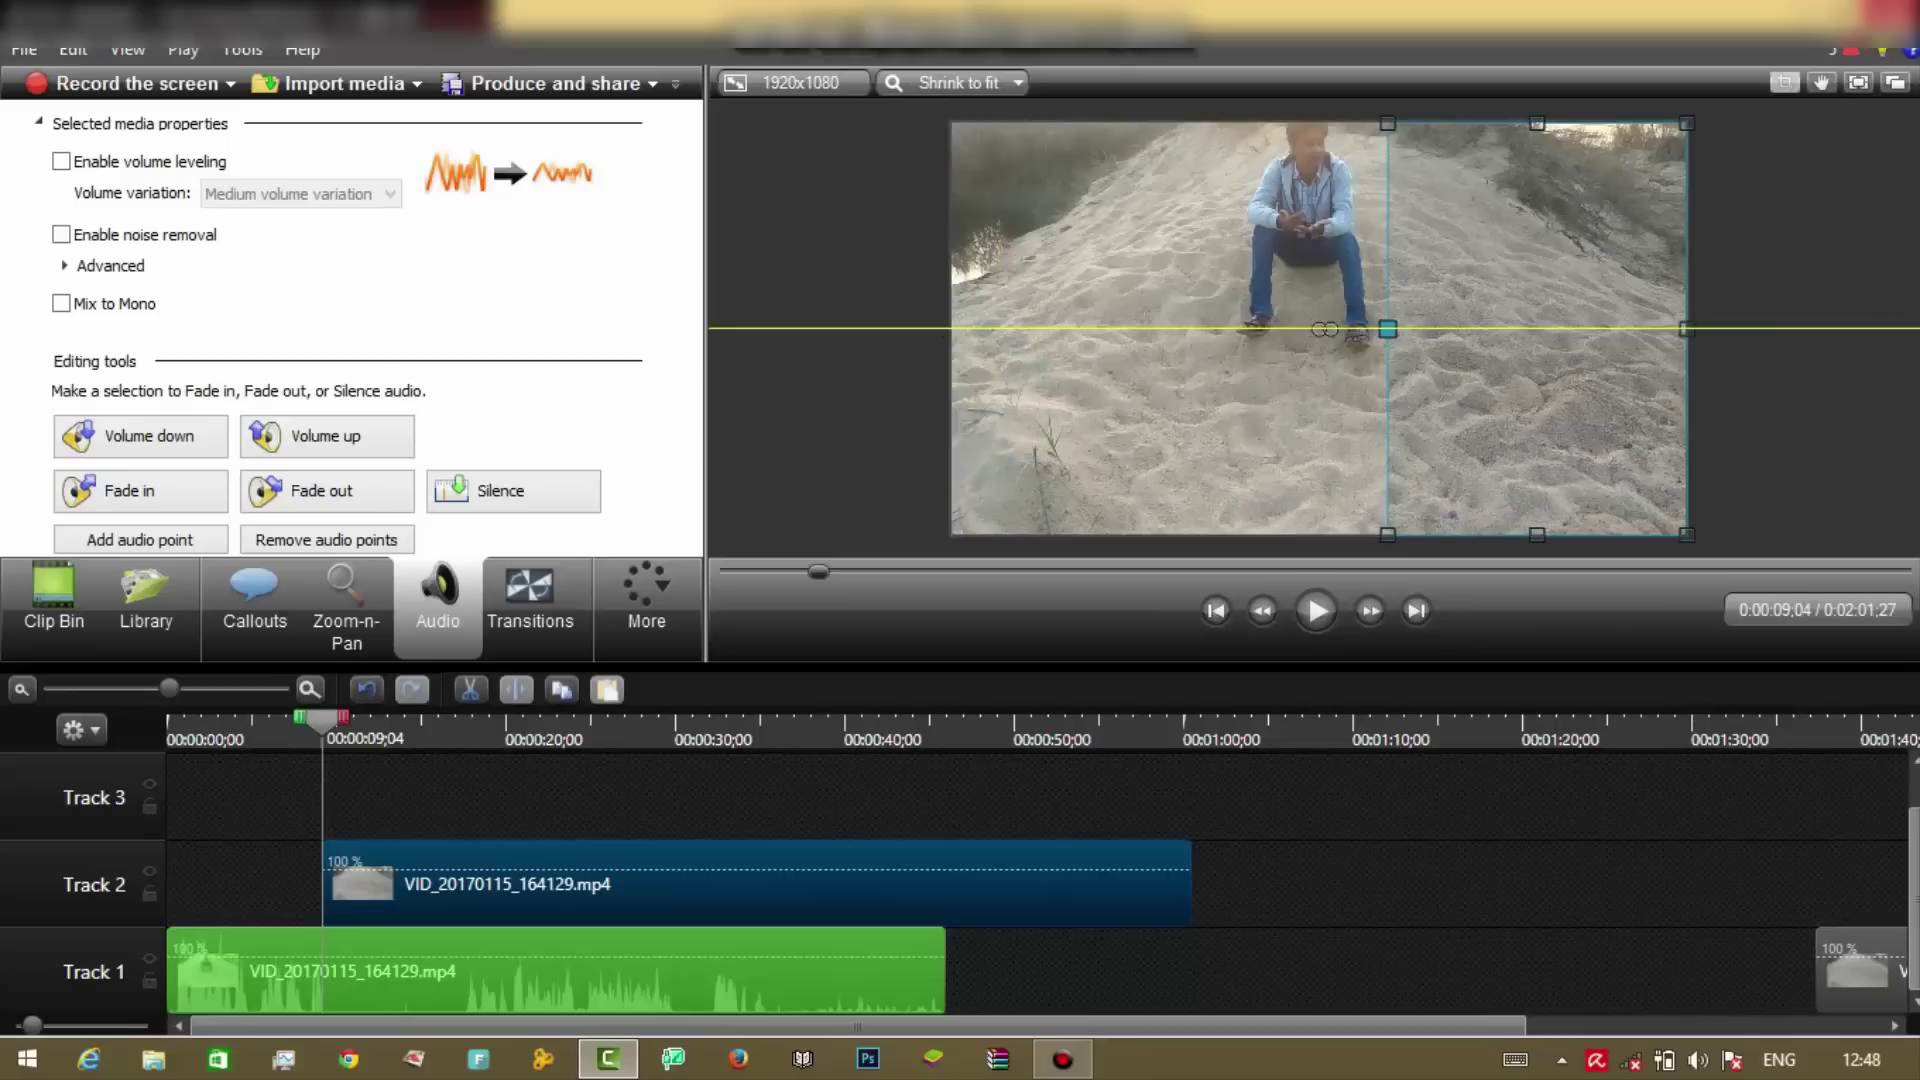
left_click_drag(1388, 329, 1395, 329)
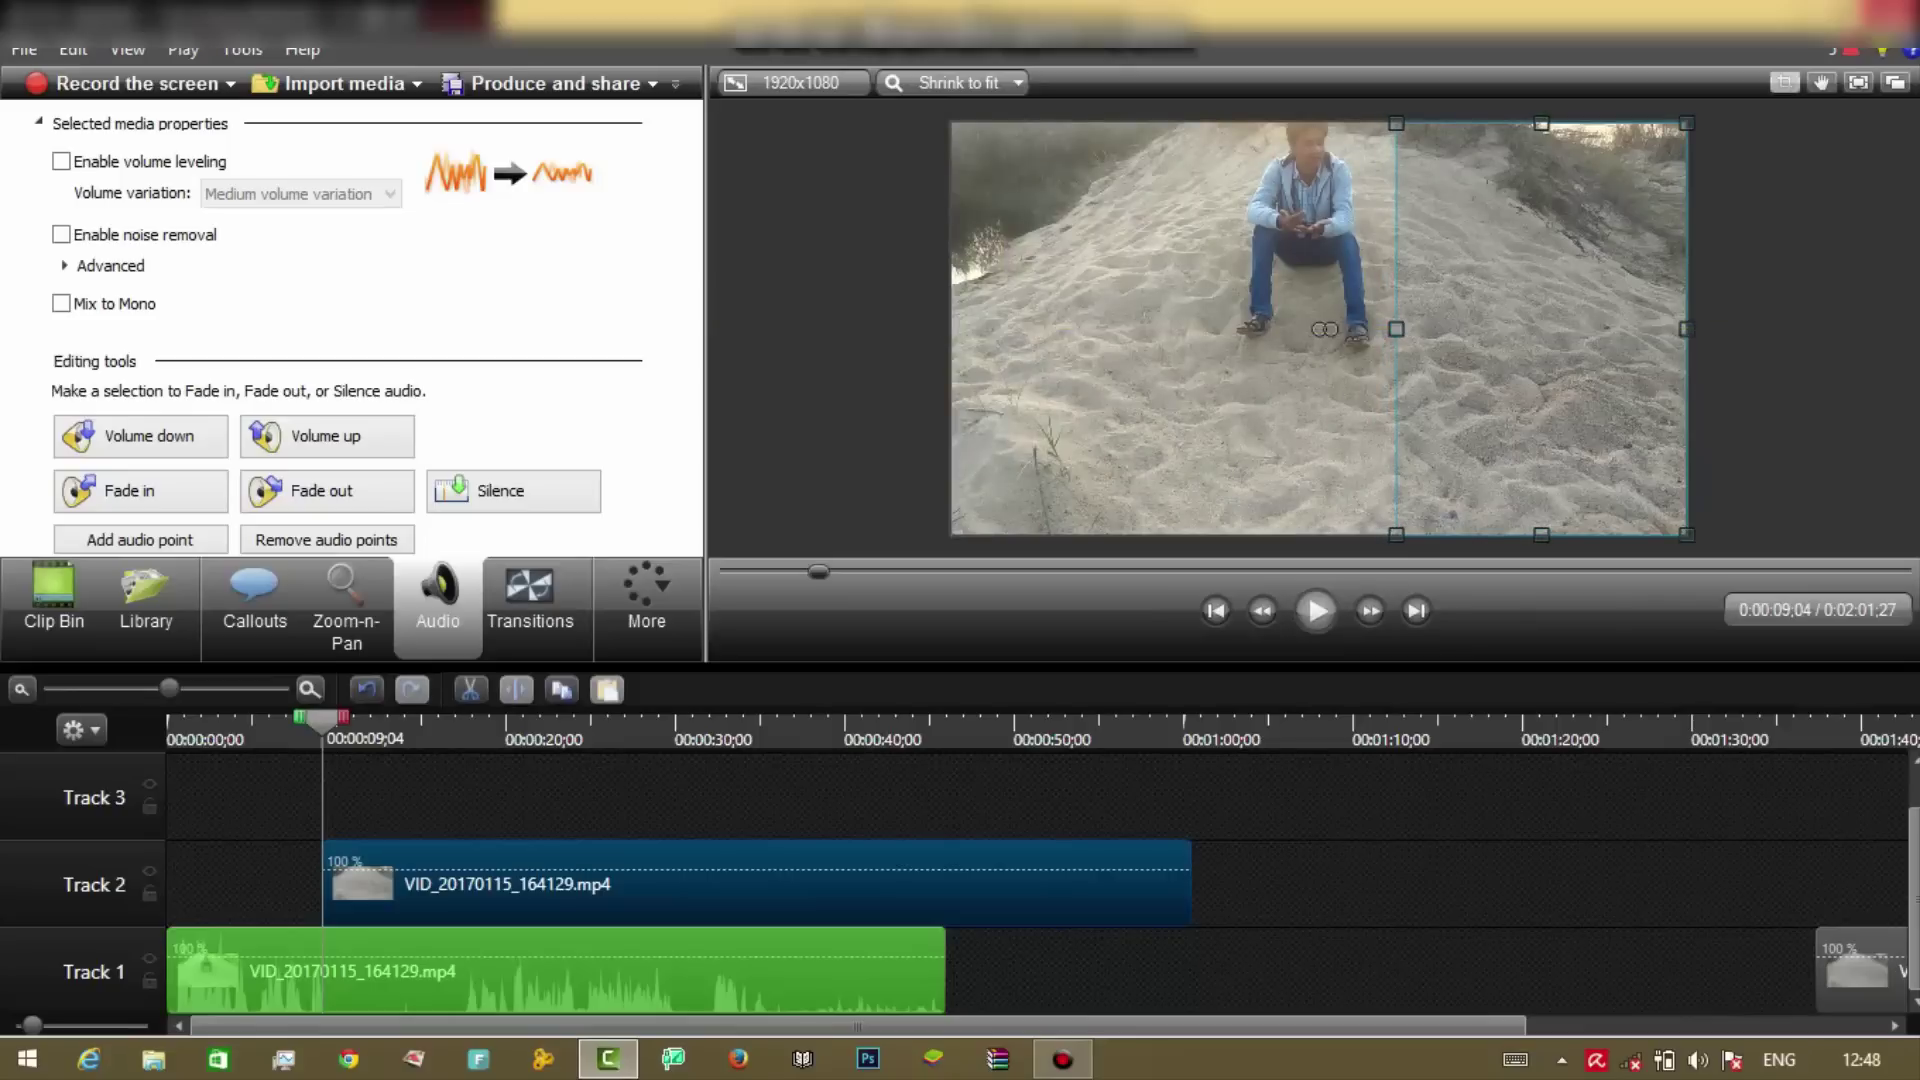
- Play the two-layer section to about 18 seconds and move the last Track 1 segment onto Track 3 at 0:00:30;14
key("space")
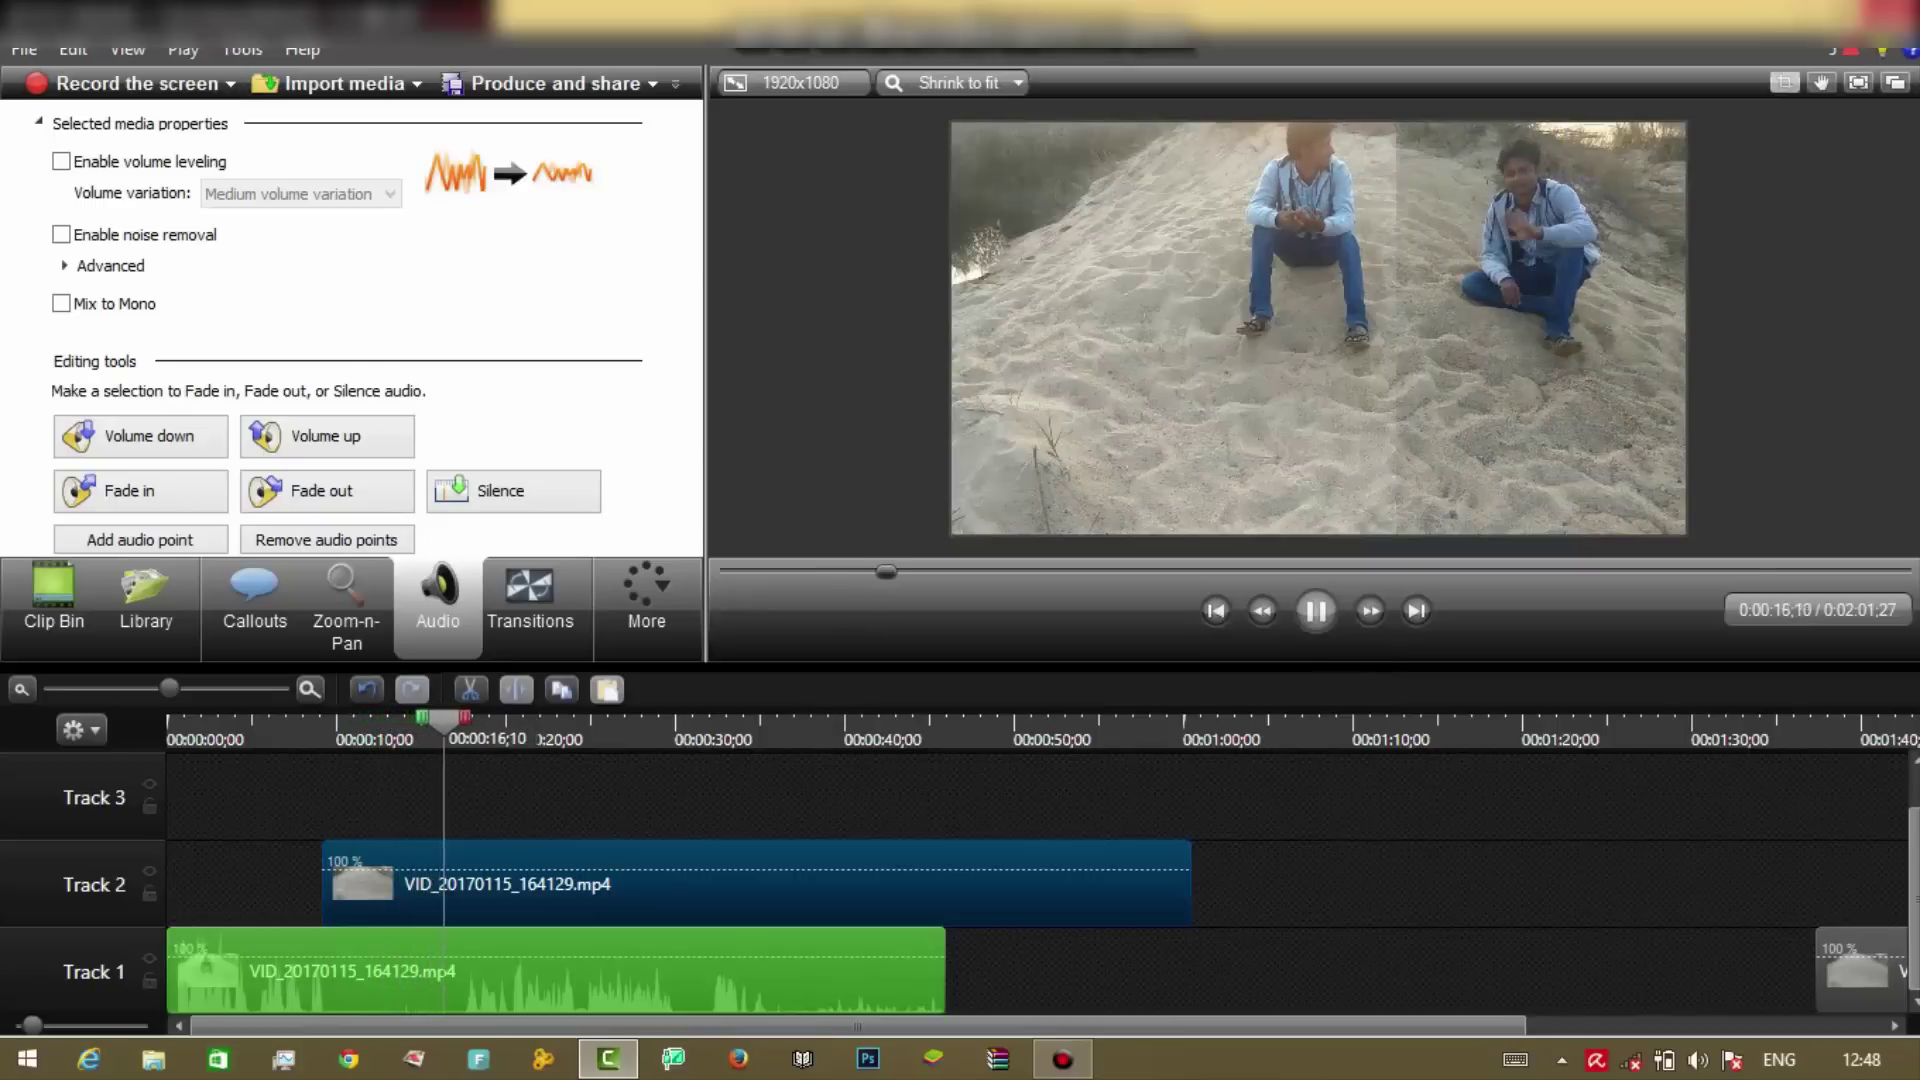
left_click(1315, 611)
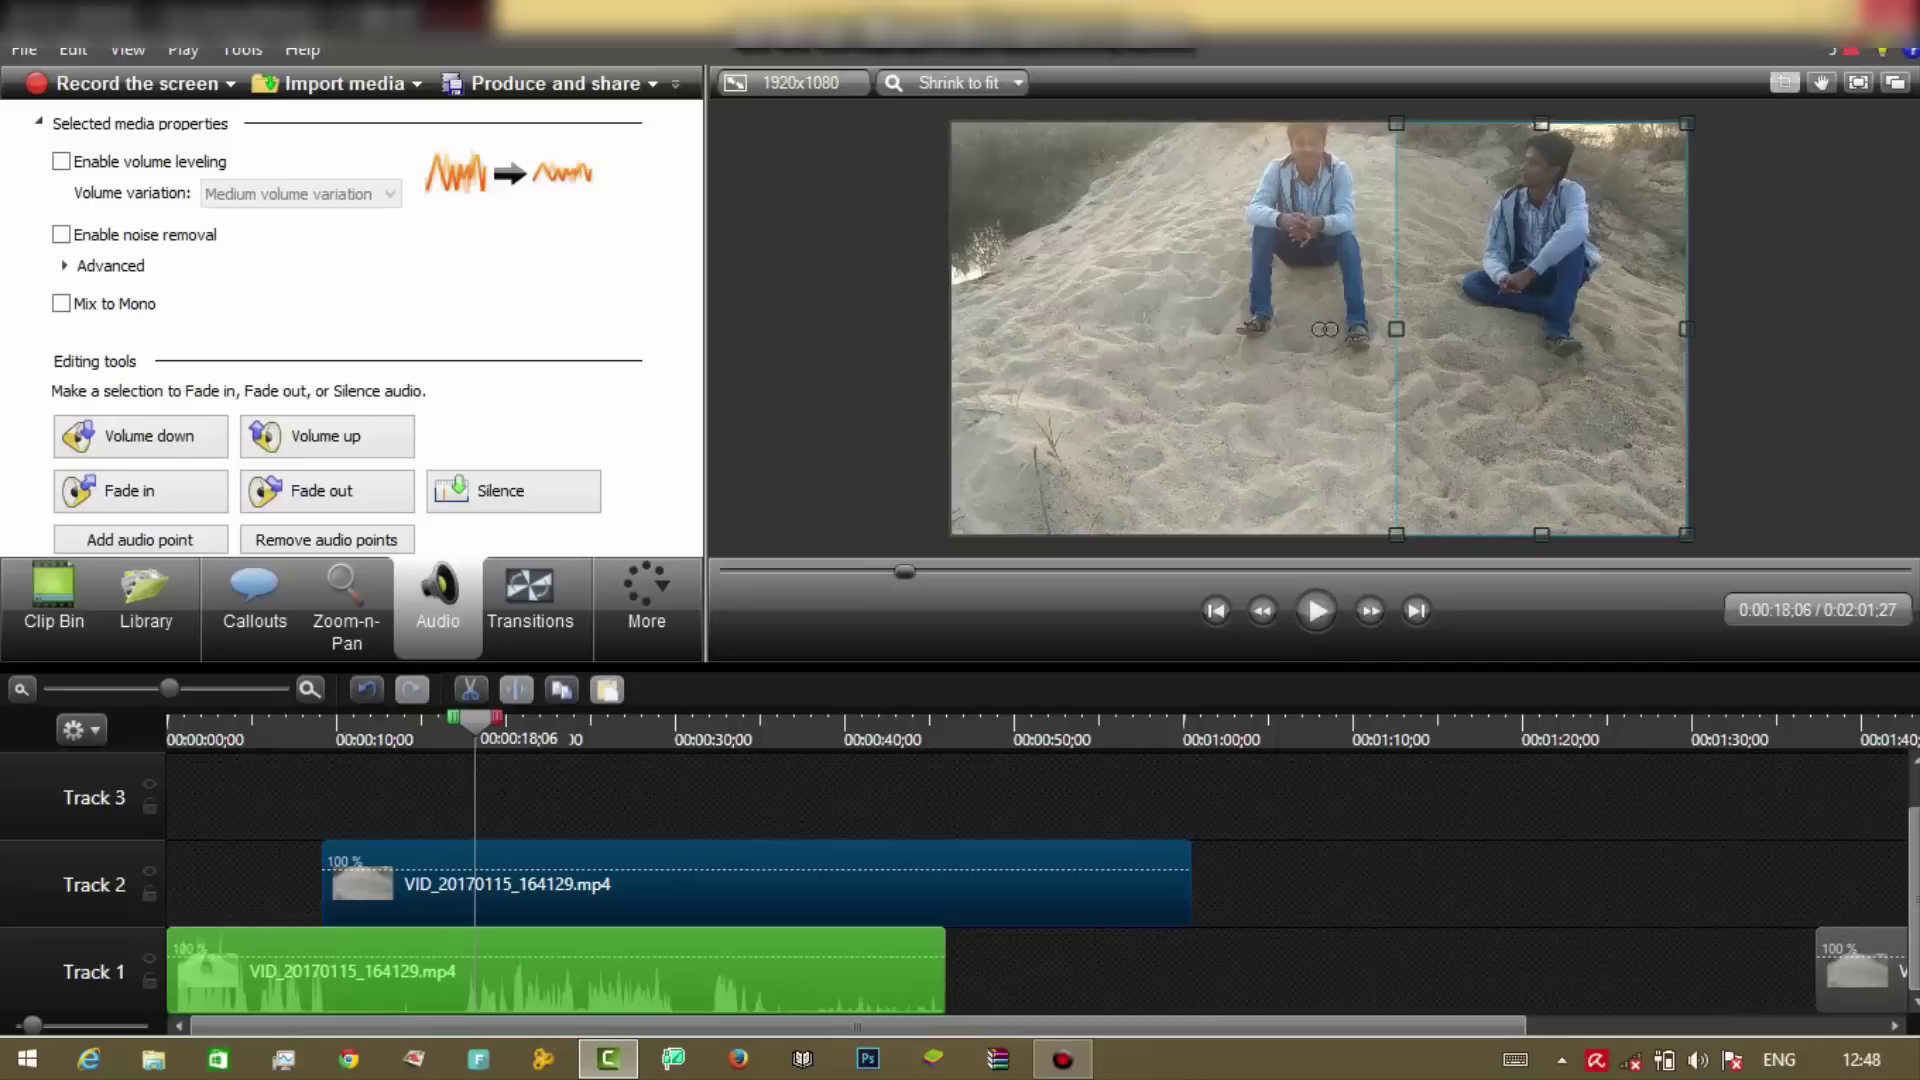
left_click_drag(475, 720, 683, 718)
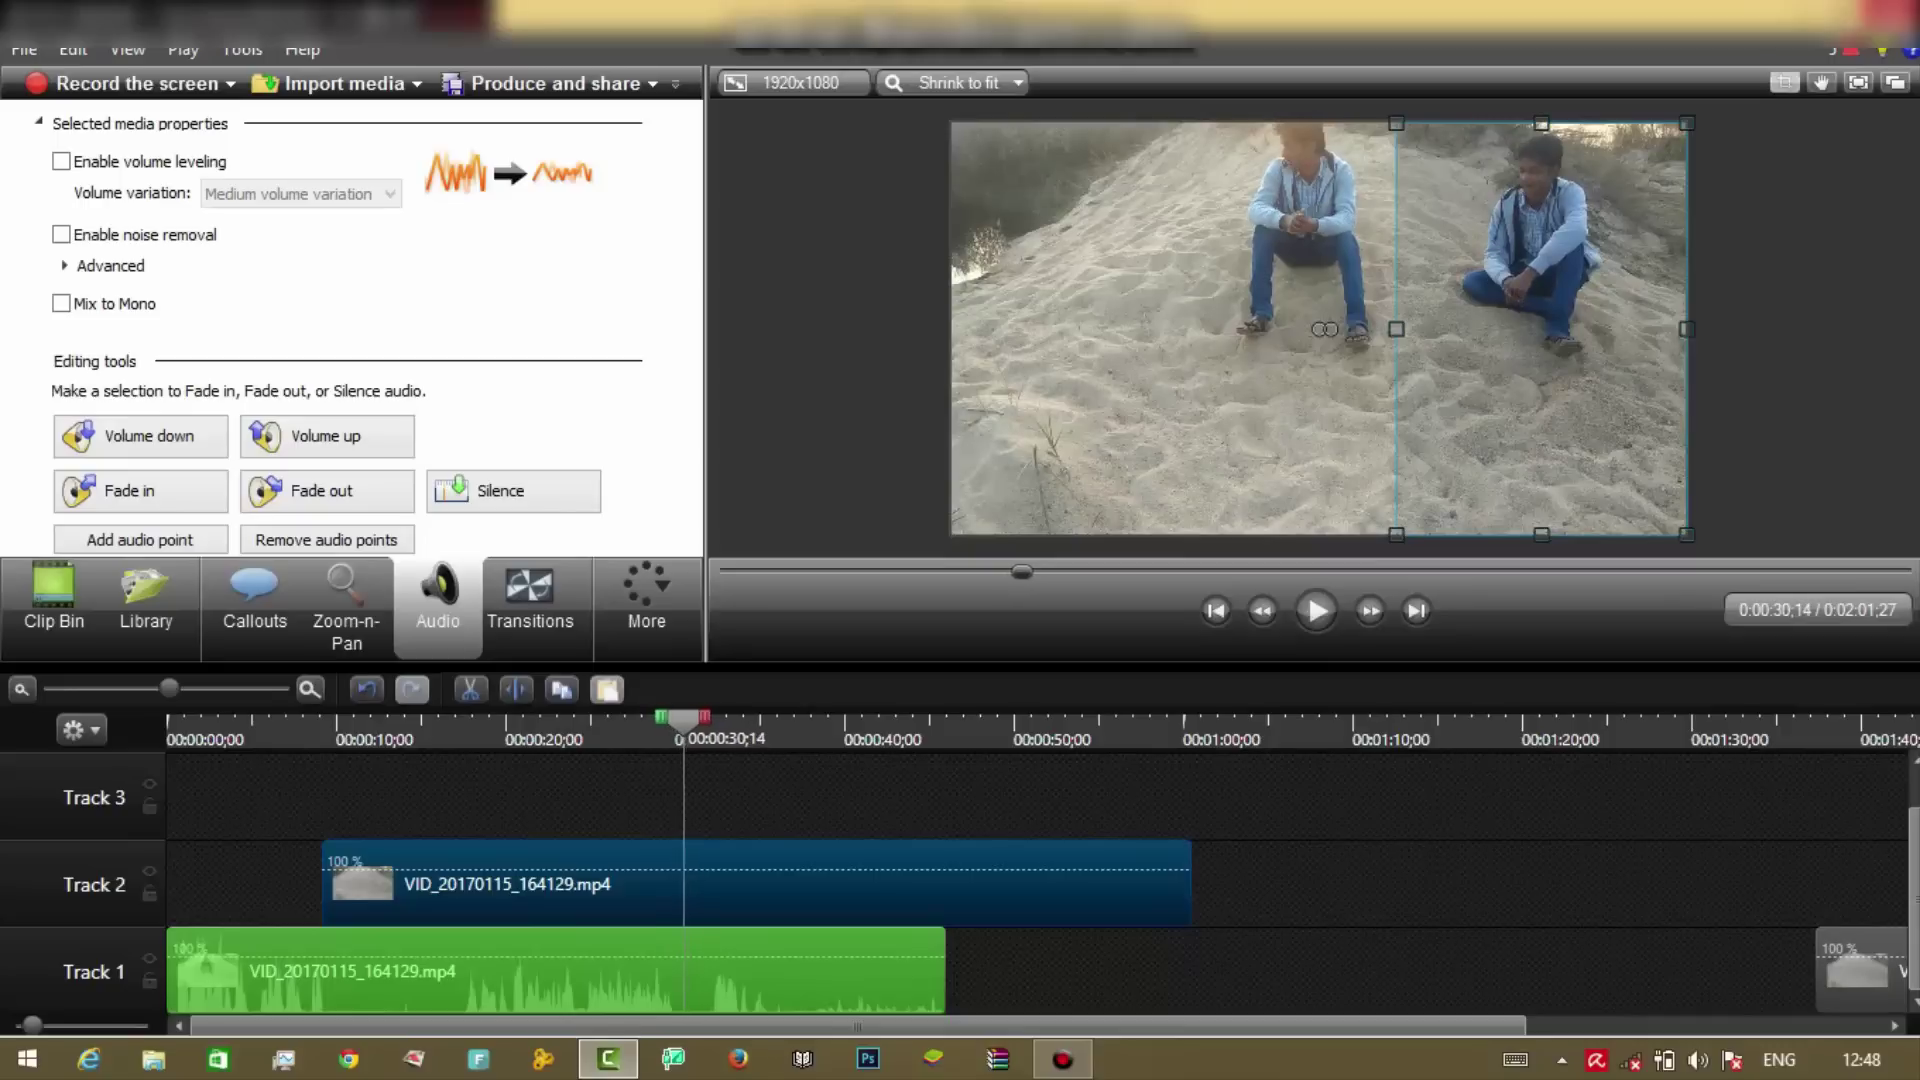
left_click_drag(1857, 969, 725, 797)
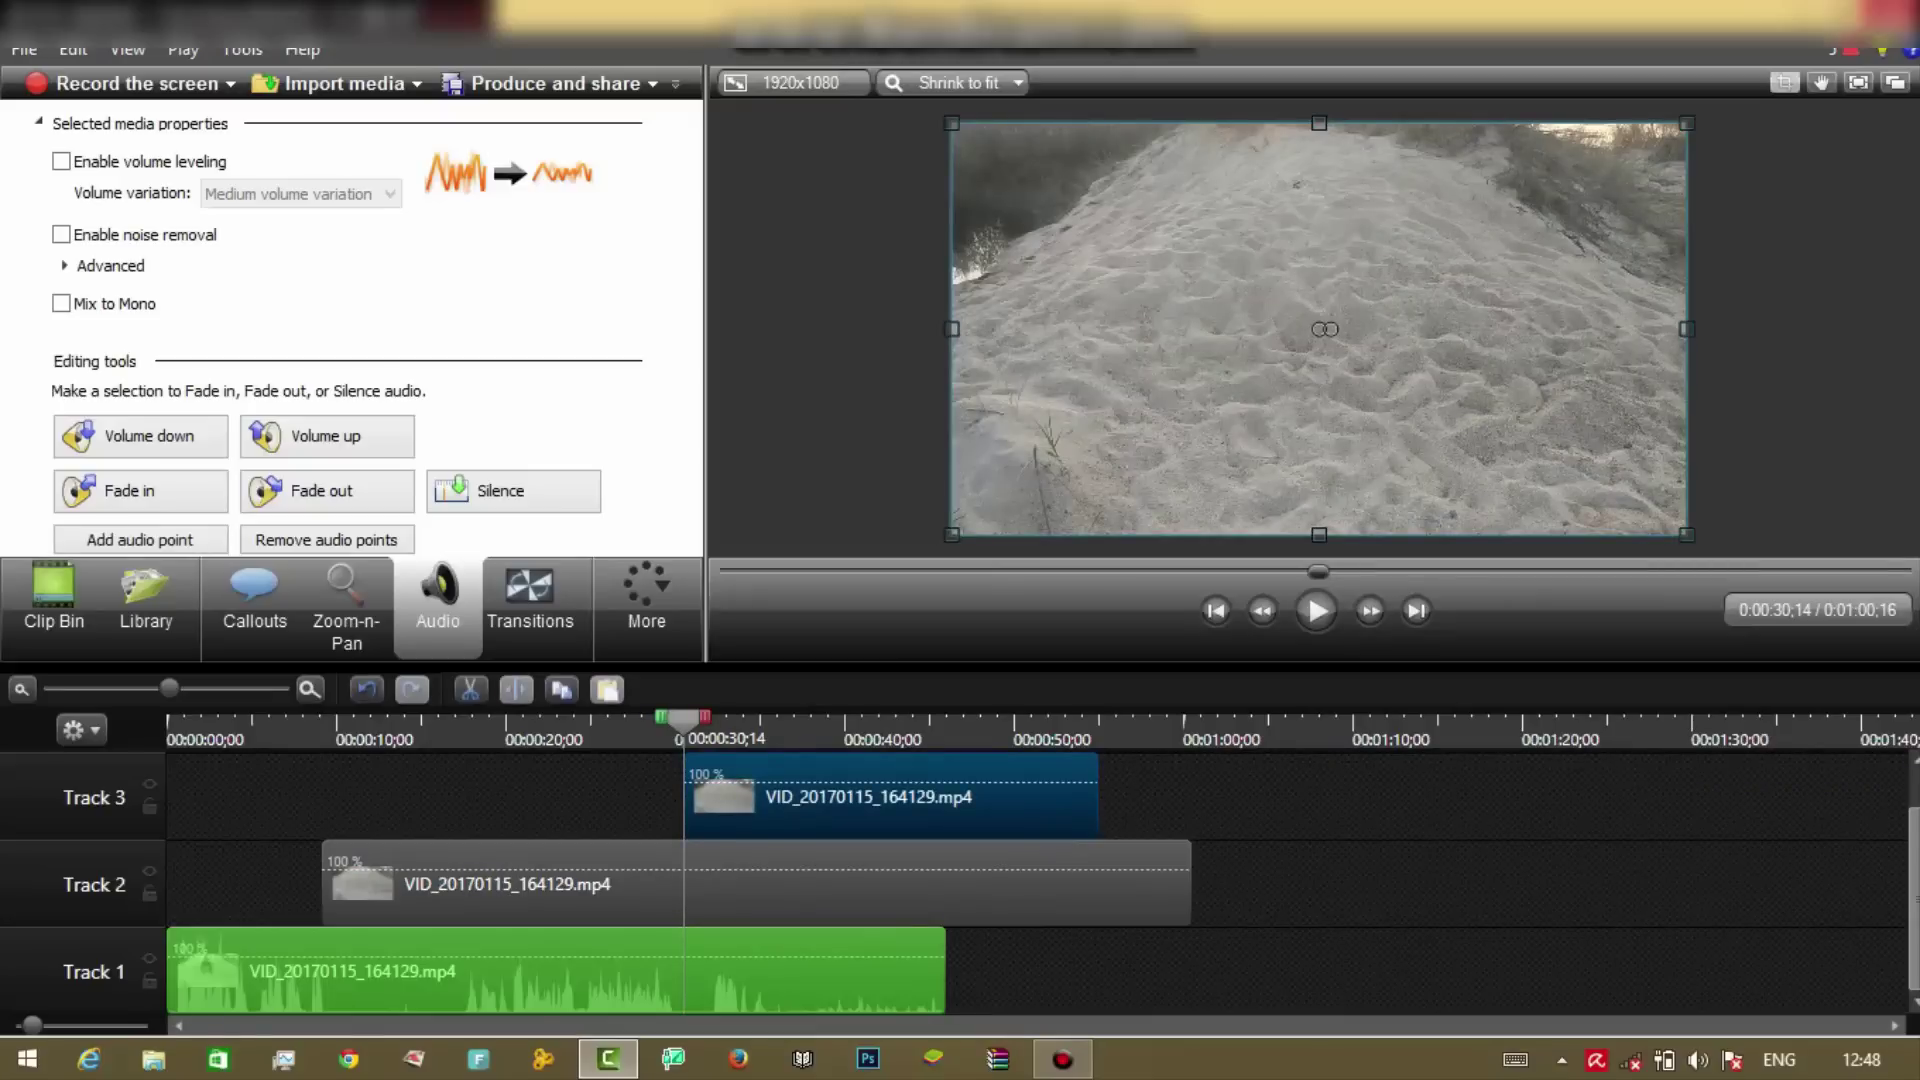
- Crop the Track 3 clip from its right edge to just left of the middle seated person and preview it to about 34 seconds
left_click_drag(1685, 329, 1196, 329)
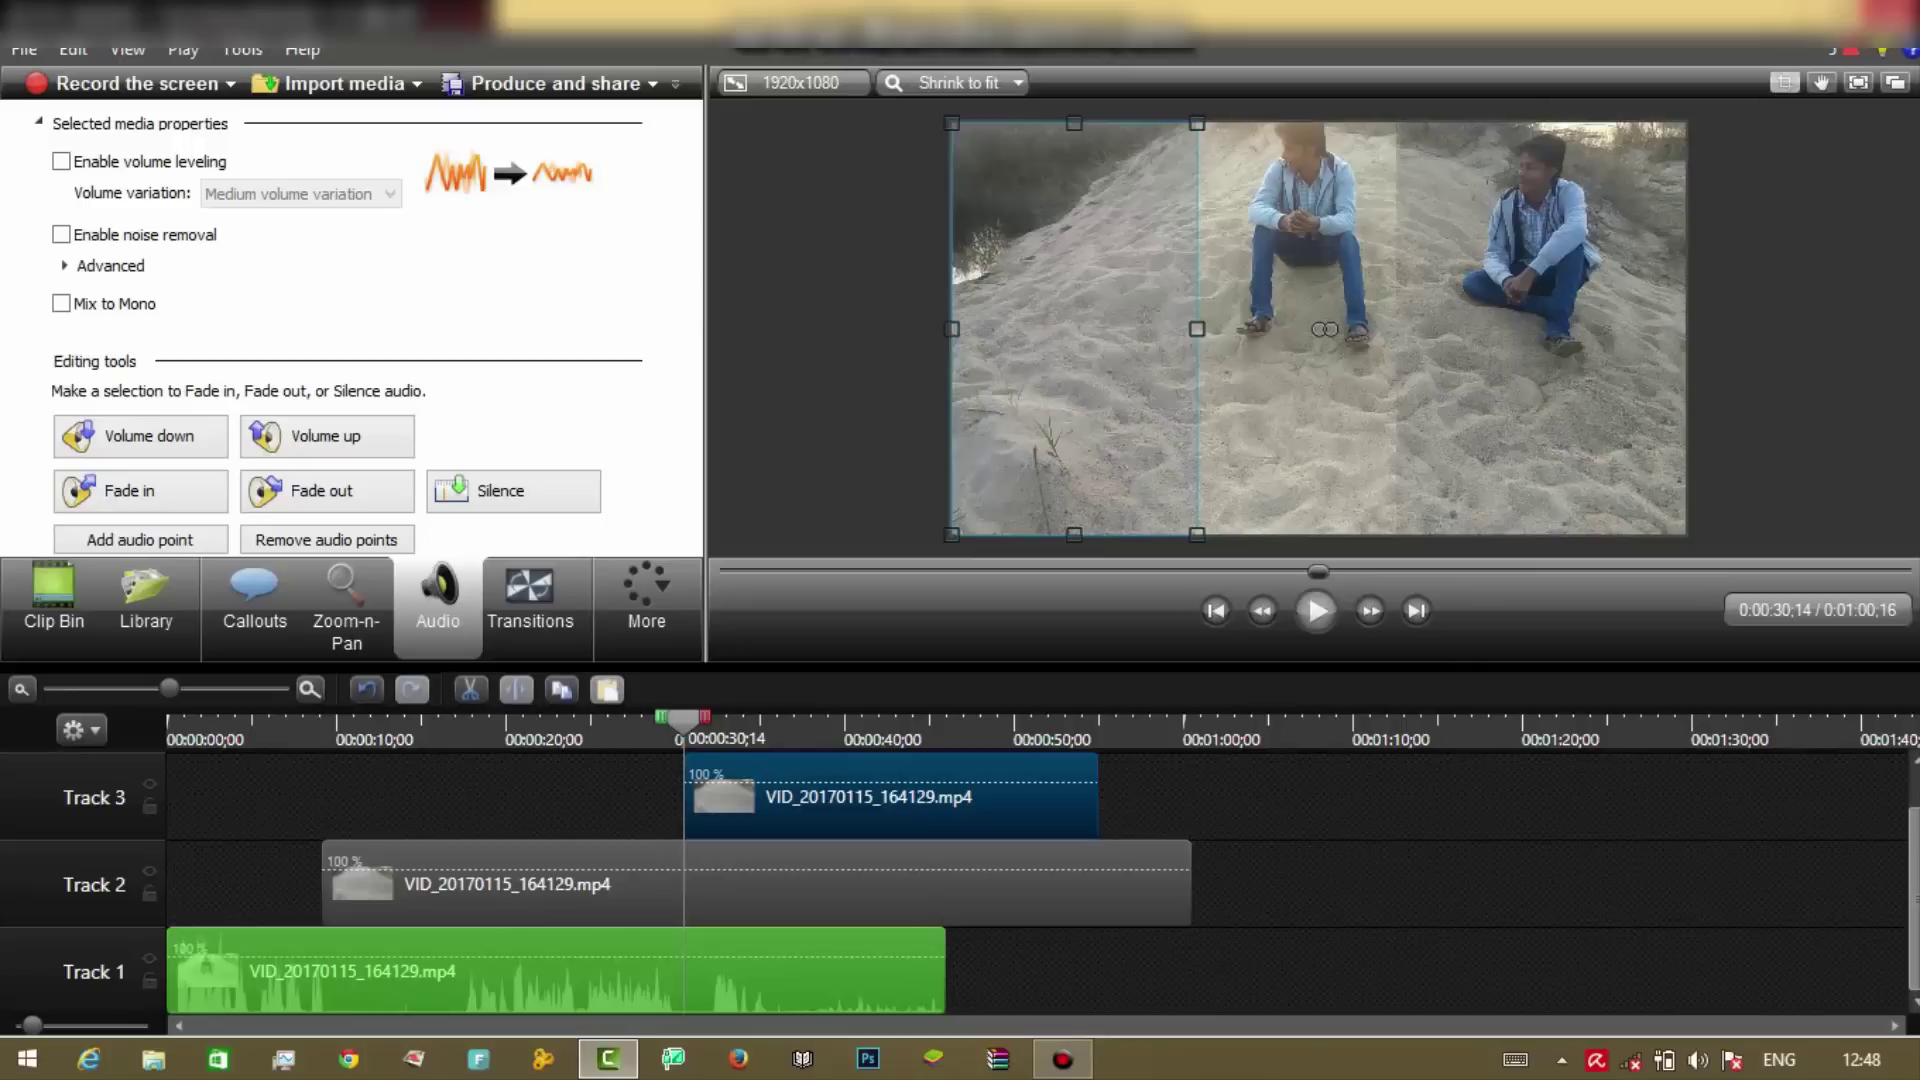
key("space")
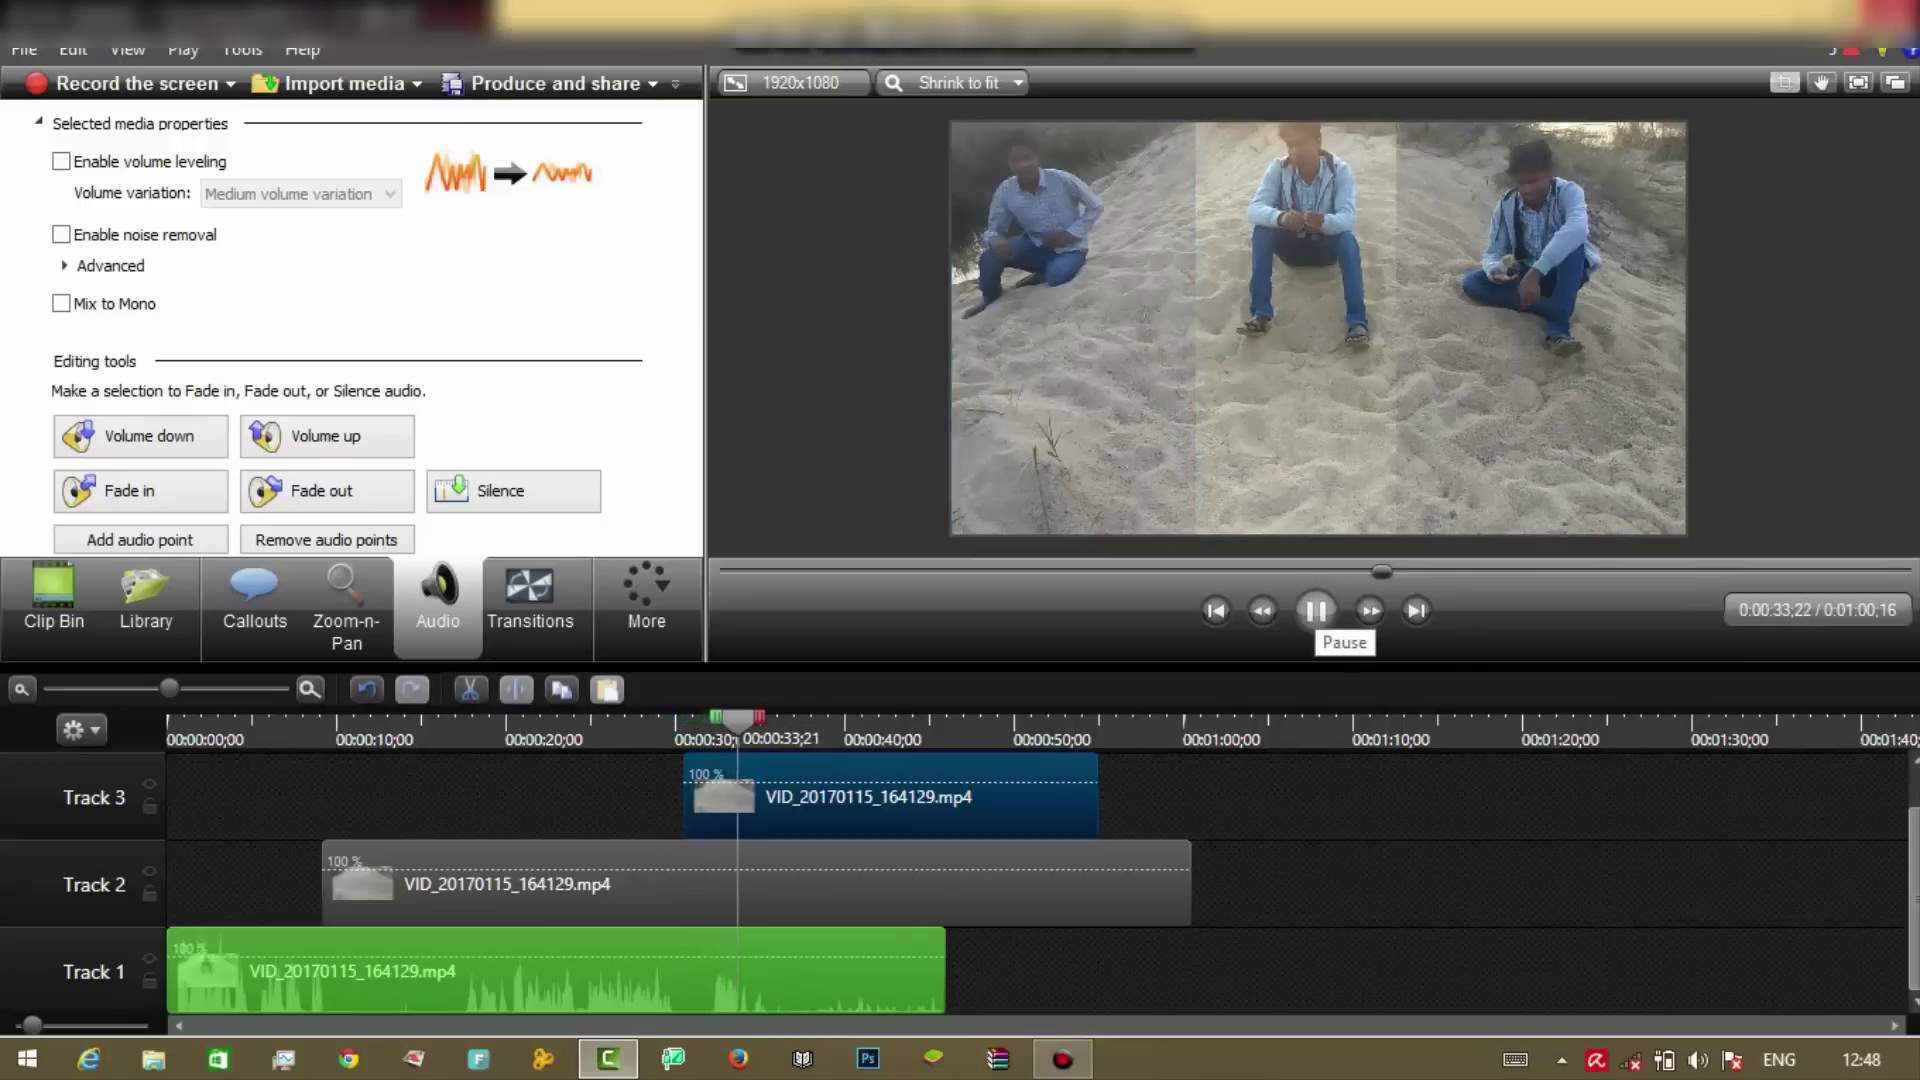
key("space")
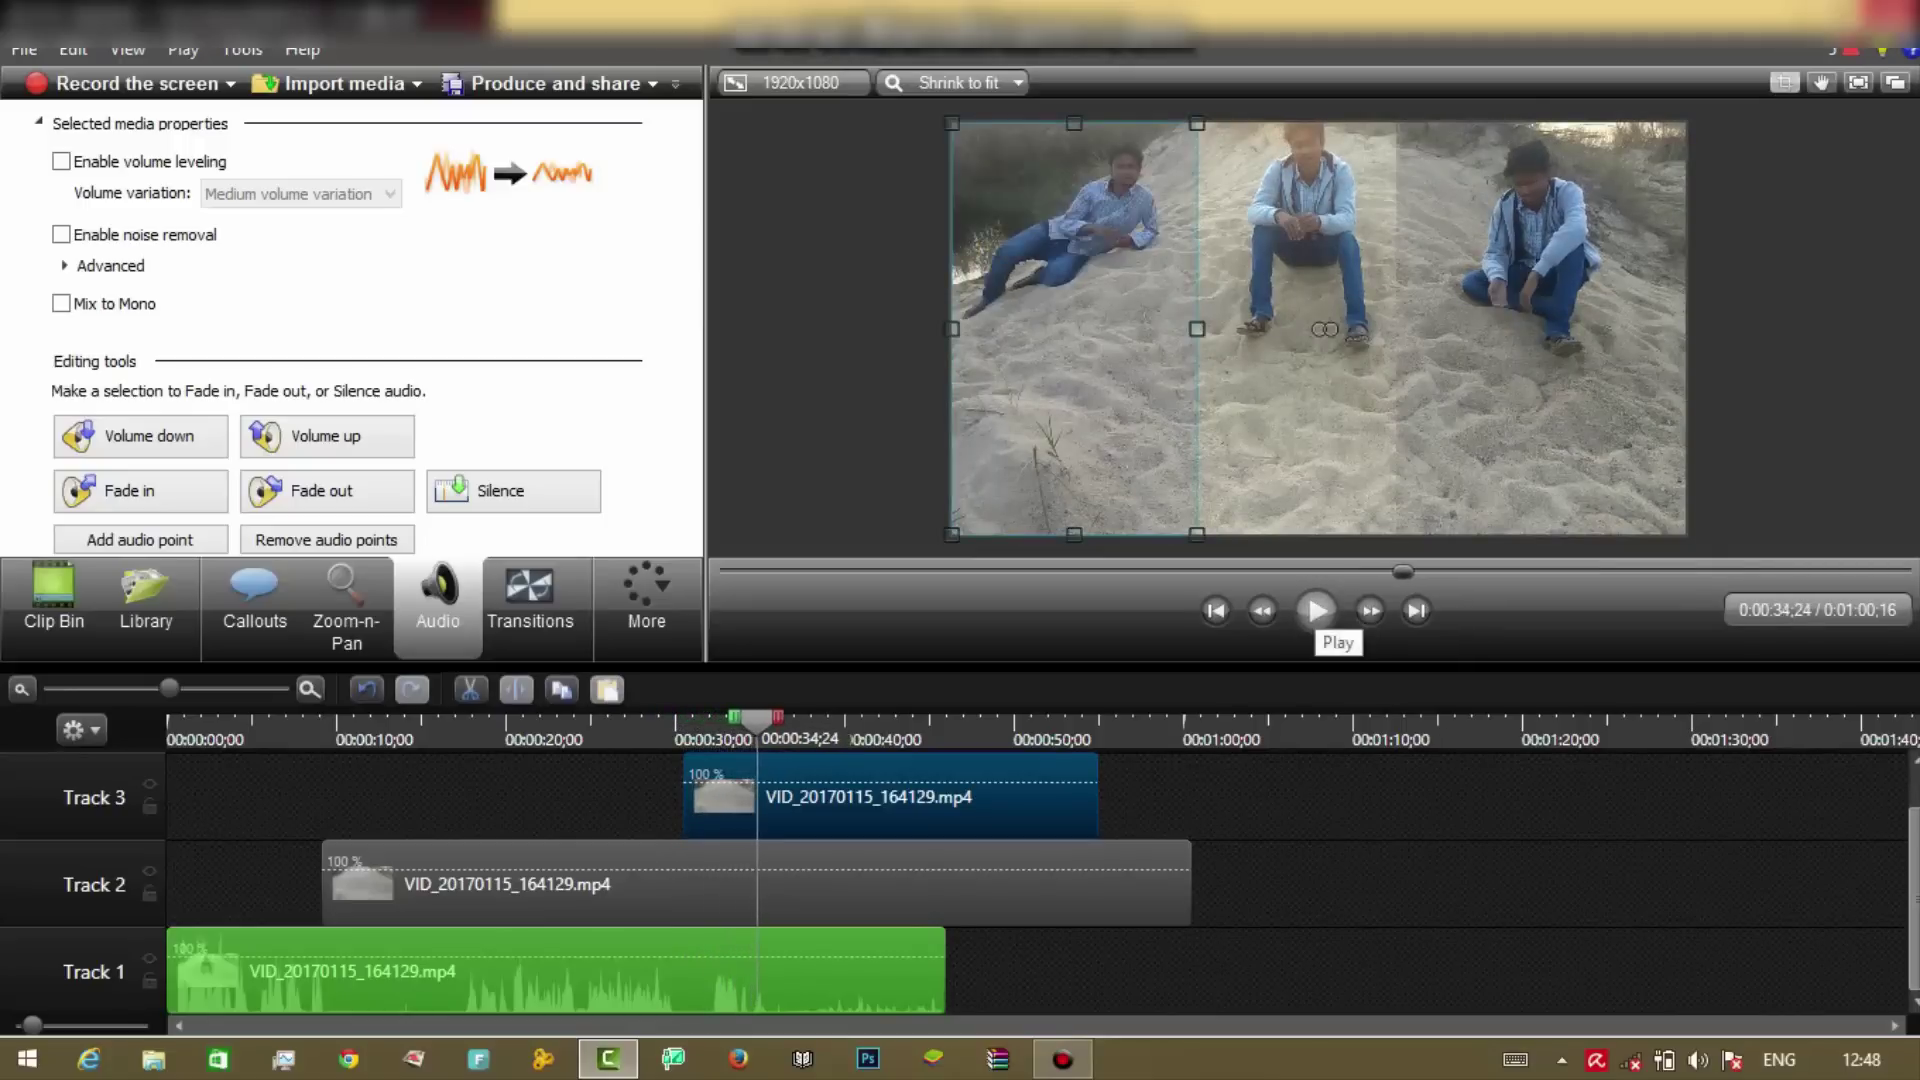
mouse_move(757, 720)
left_mouse_down()
mouse_move(652, 720)
mouse_move(757, 717)
left_mouse_up()
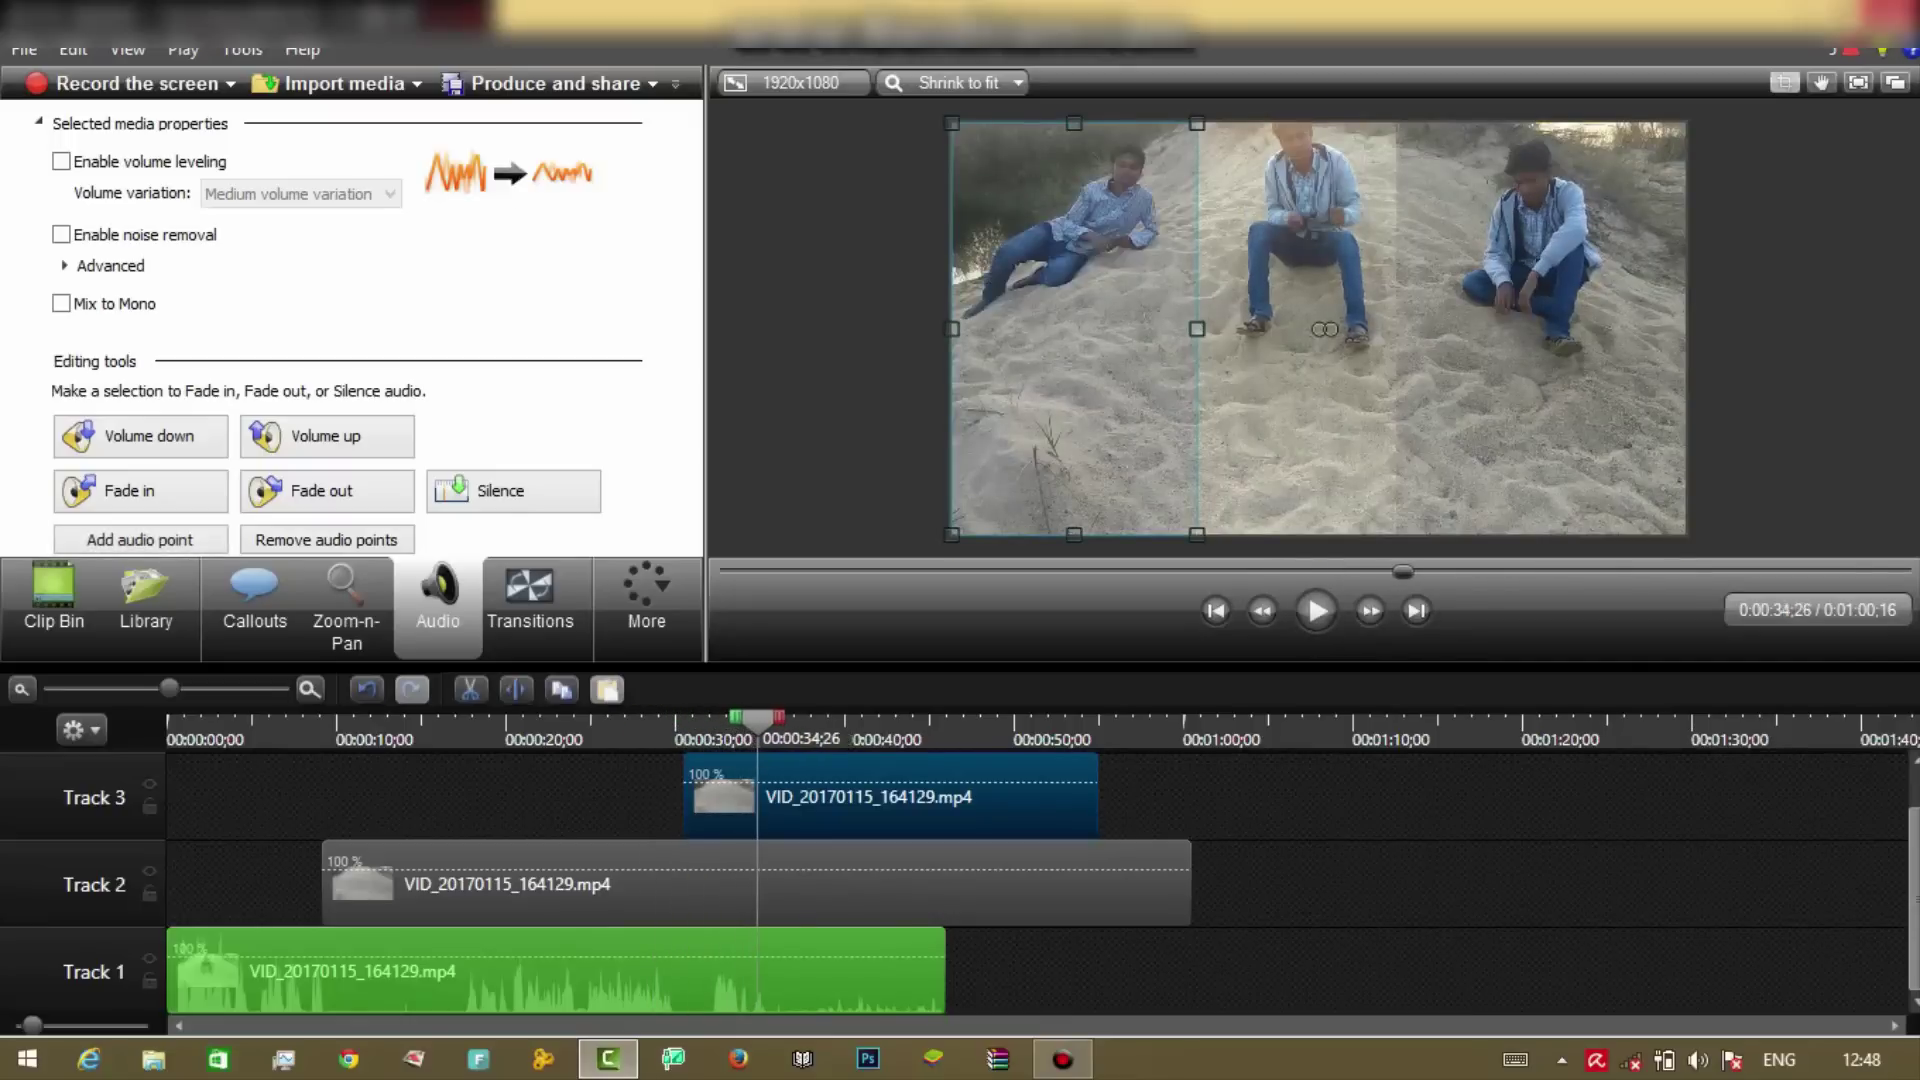
- Open the visual properties of the Track 1 clip and examine its scale, opacity, position, rotation and visual effects options
left_click(267, 972)
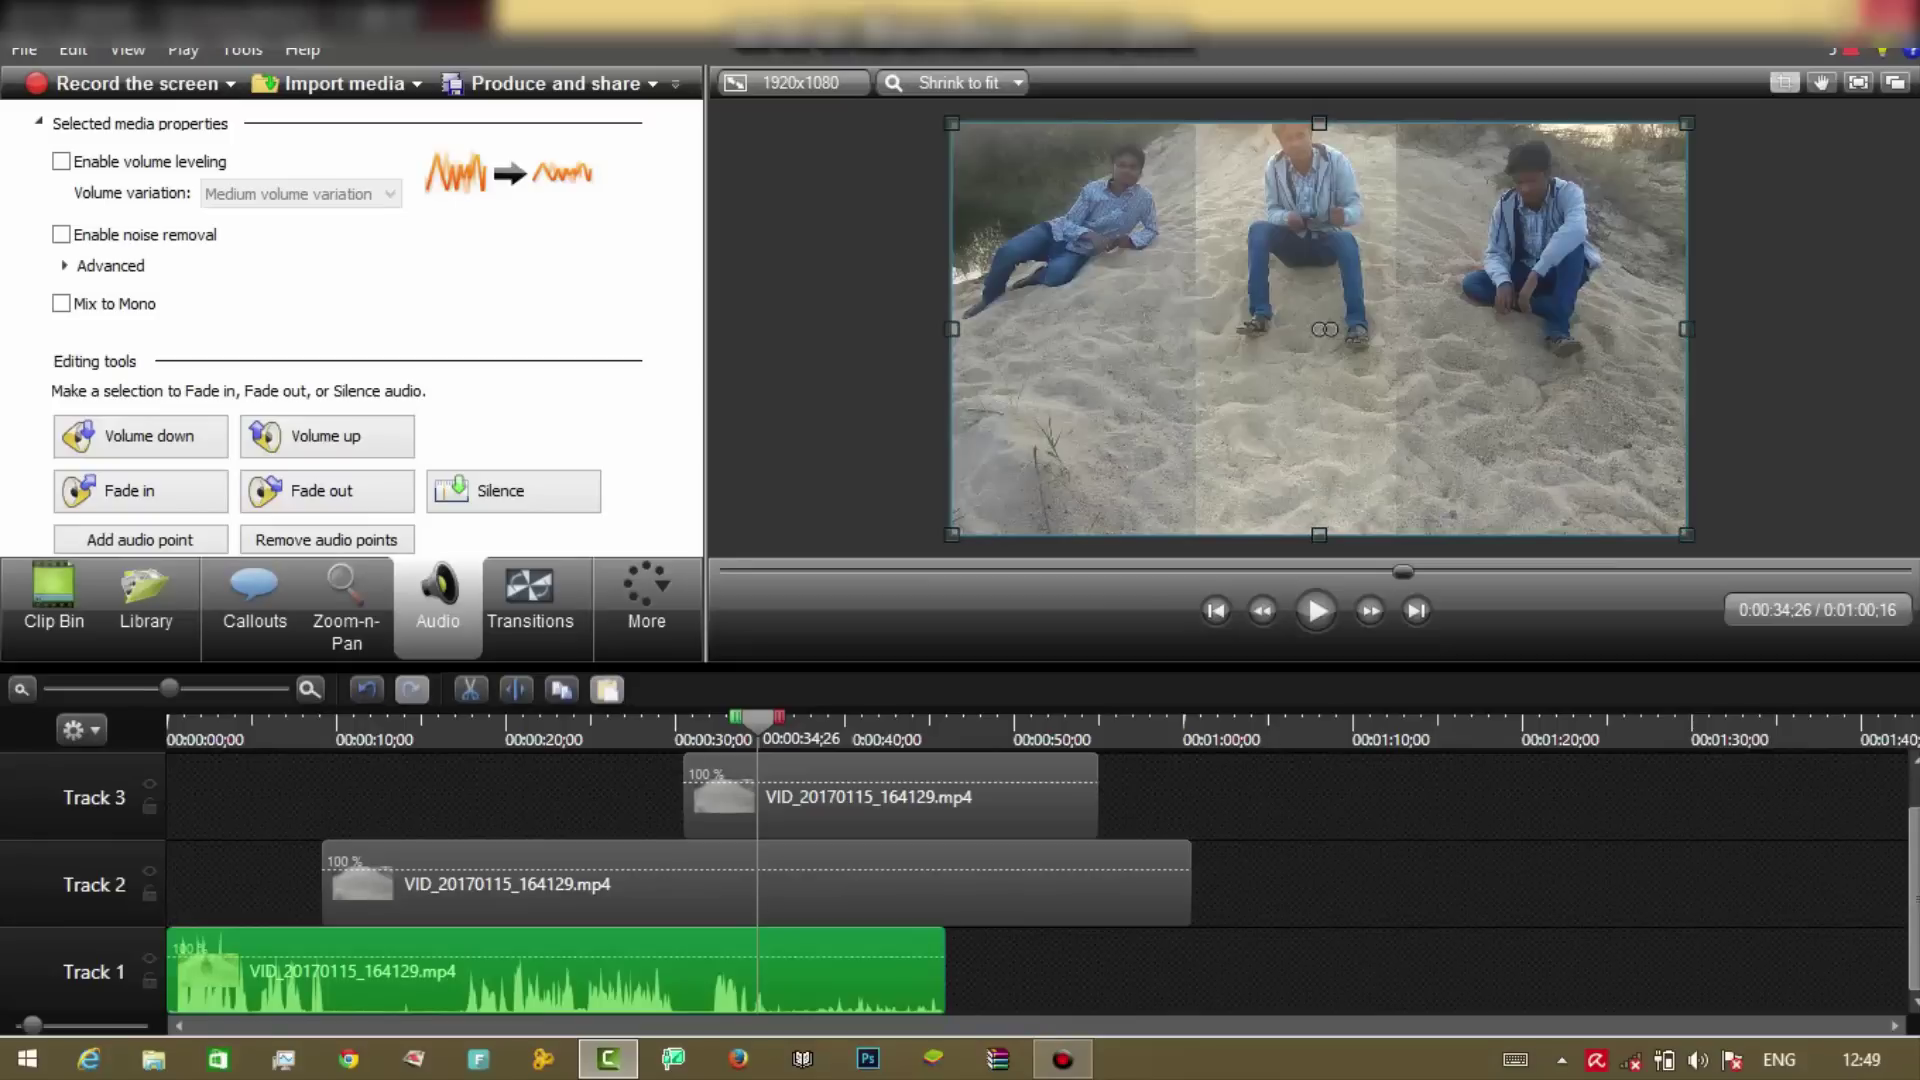
left_click(646, 595)
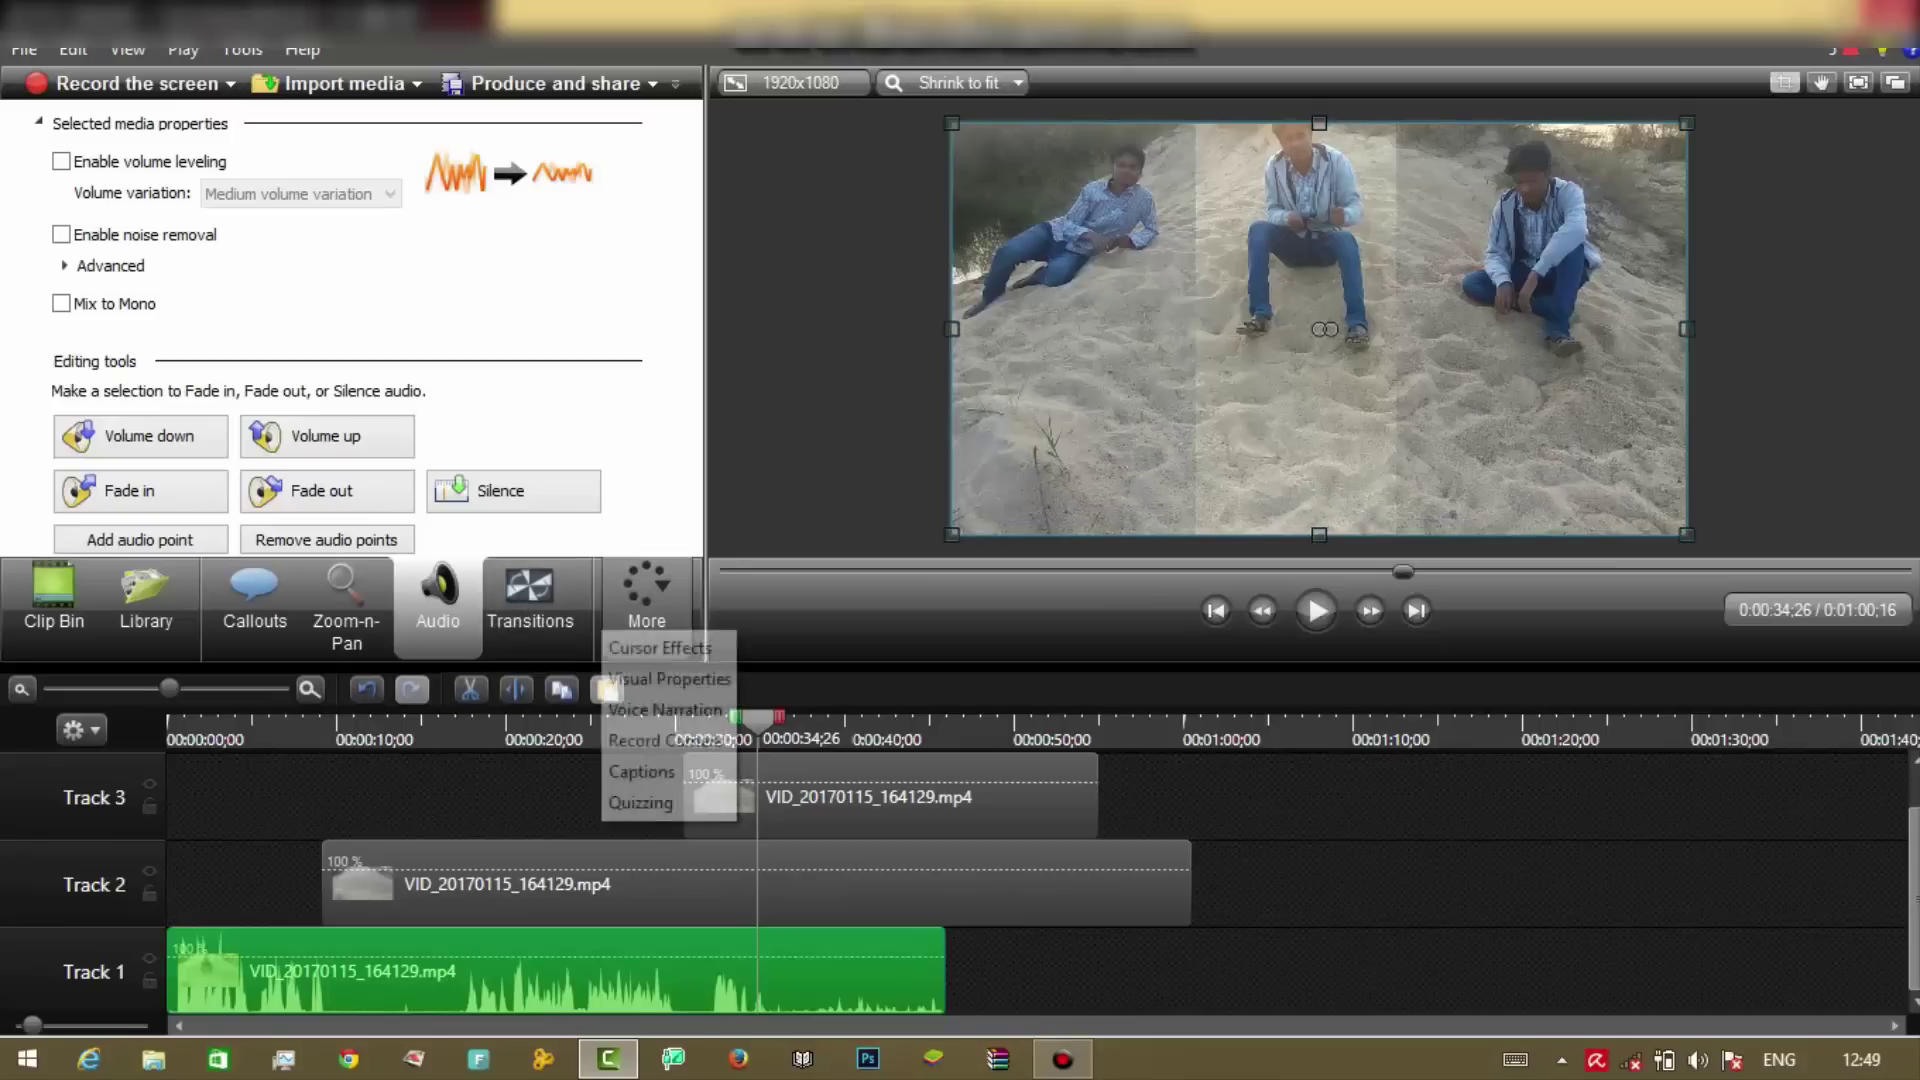
left_click(664, 678)
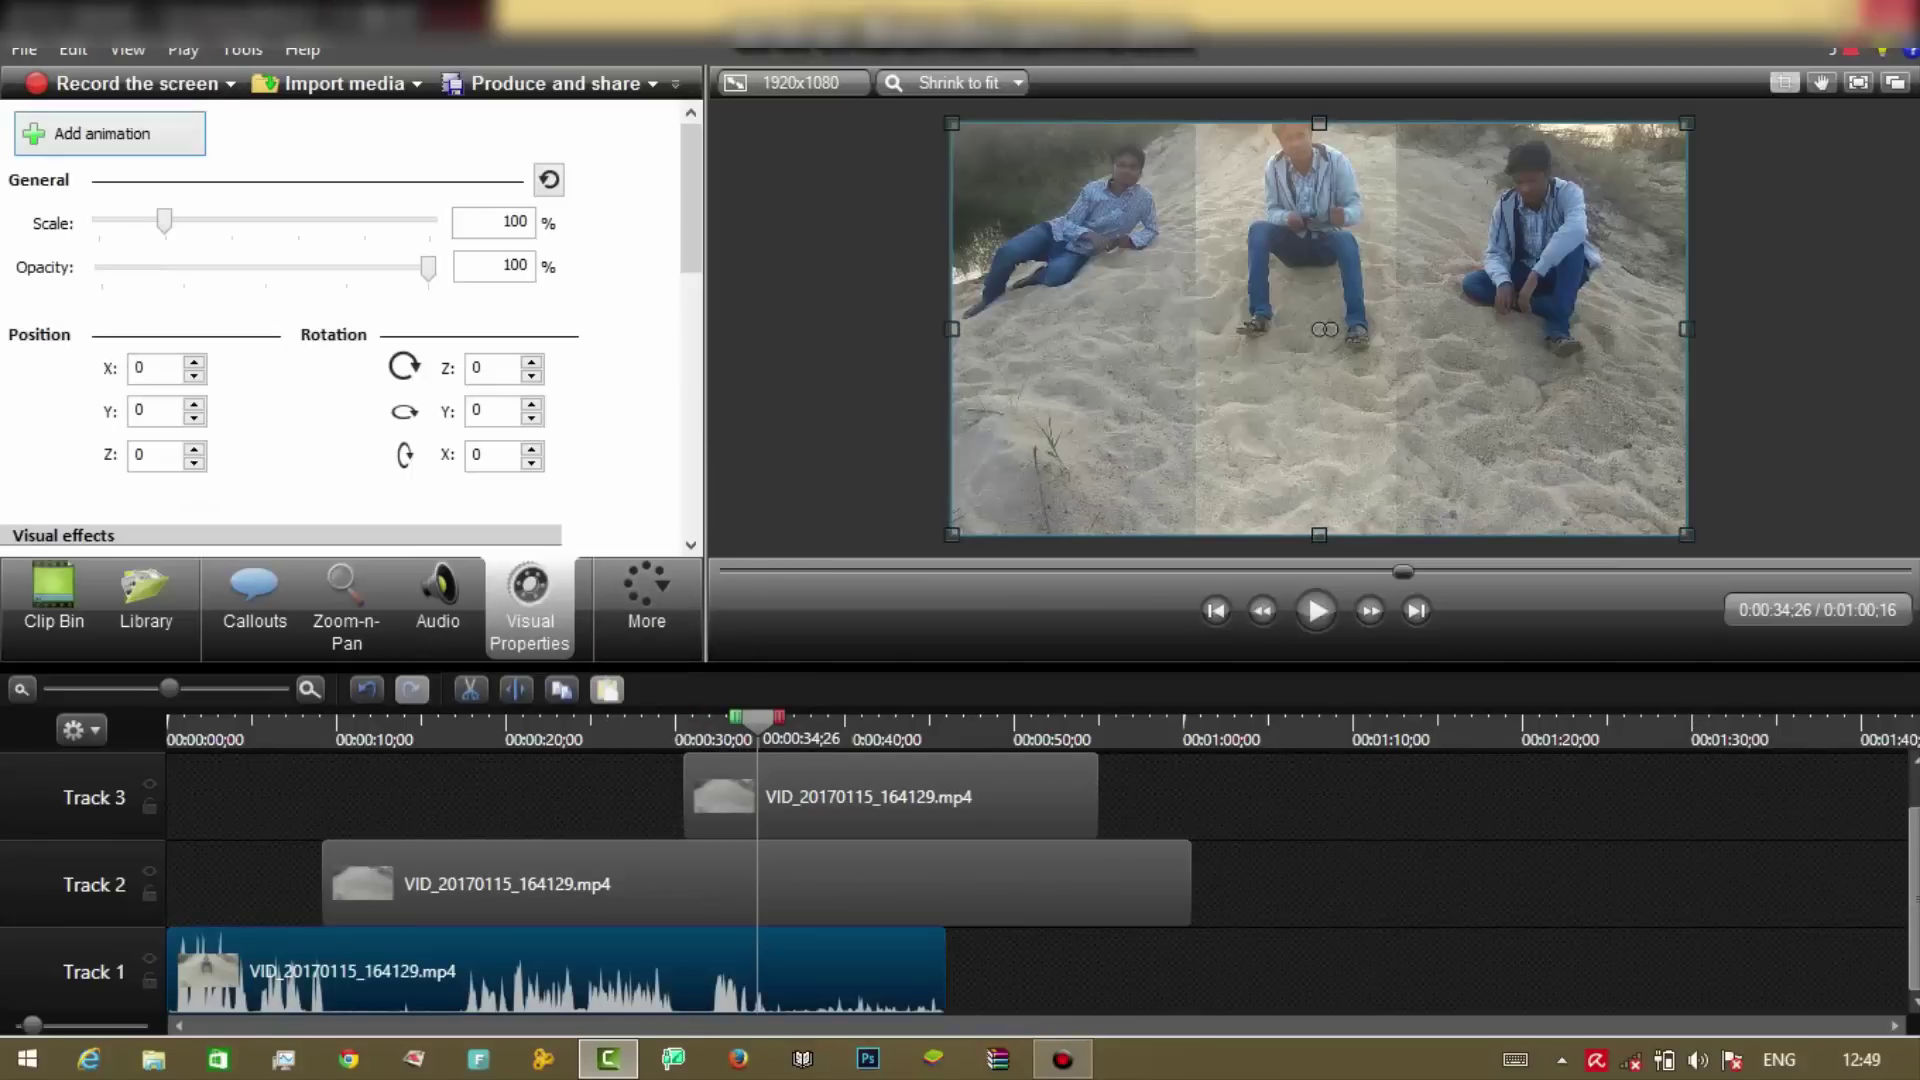
scroll(350, 329, "down", 5)
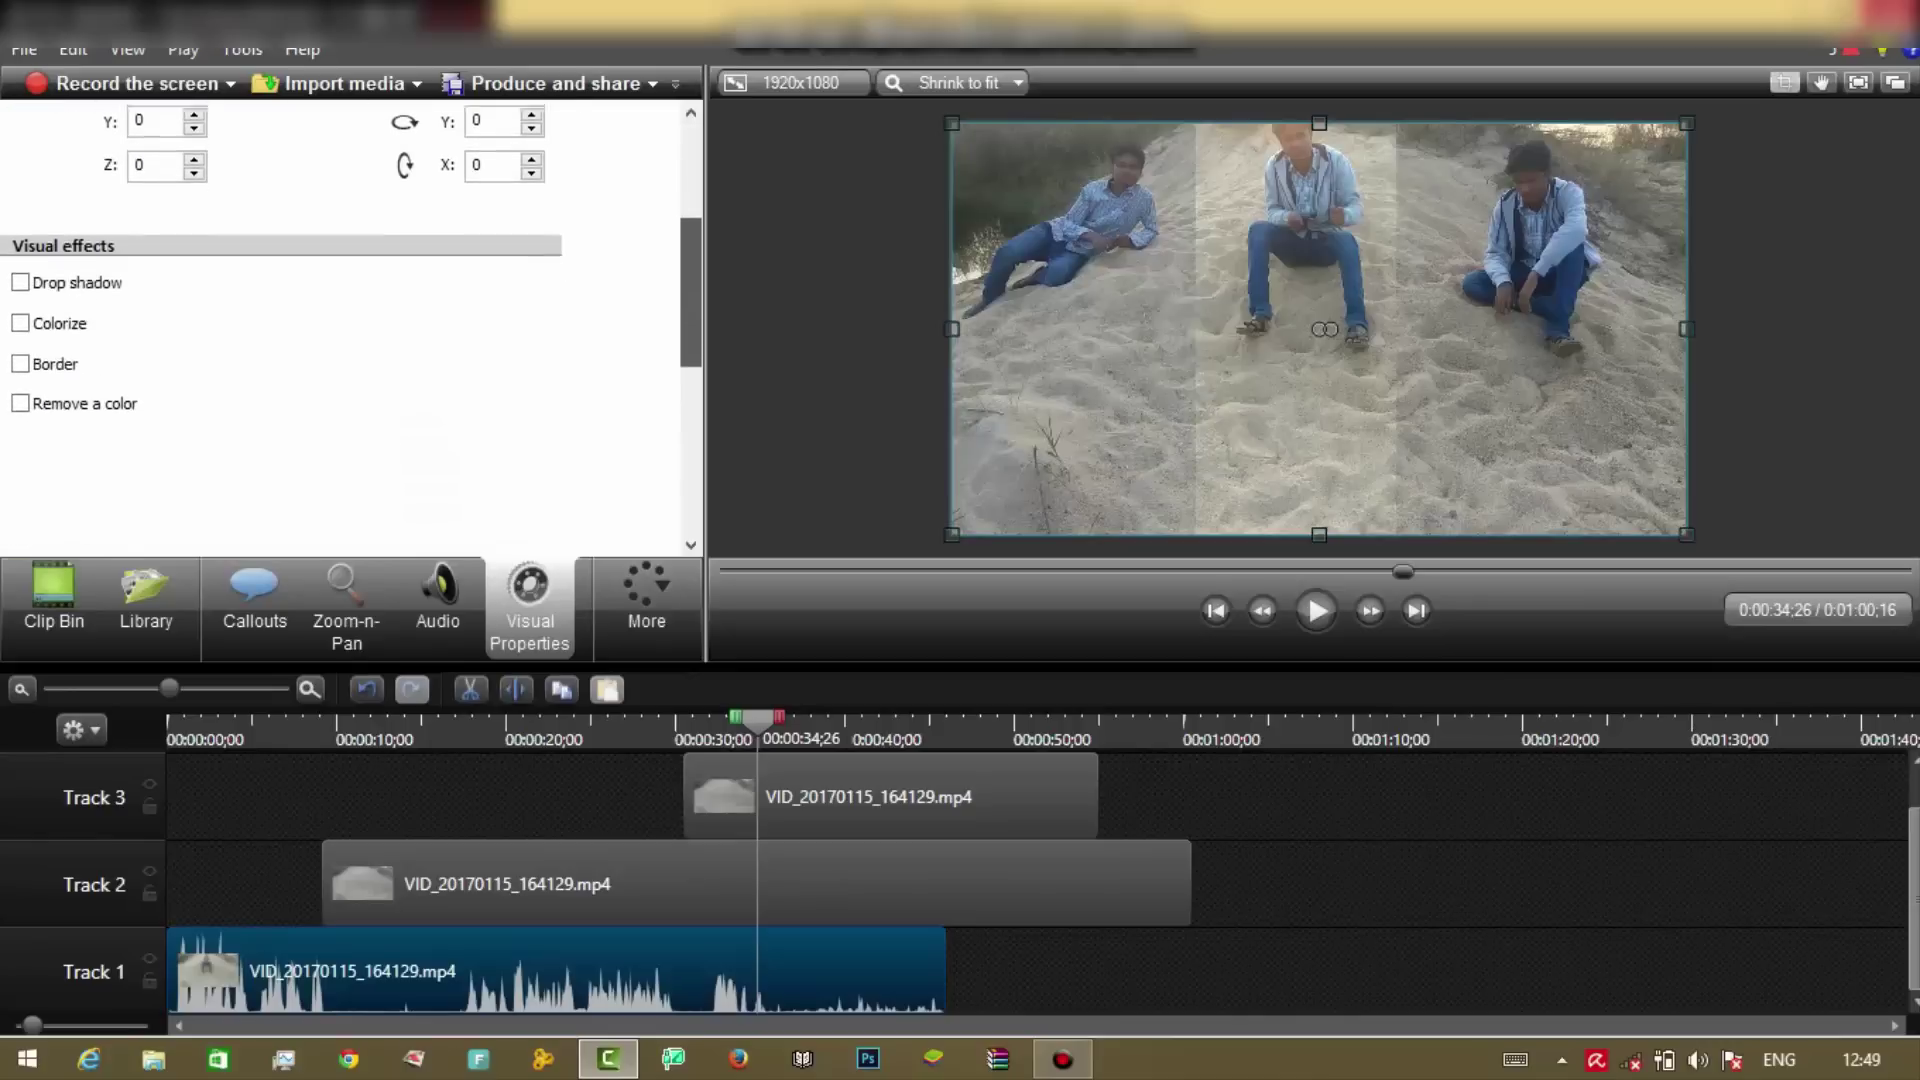
scroll(350, 330, "up", 4)
scroll(349, 330, "down", 3)
scroll(350, 330, "up", 4)
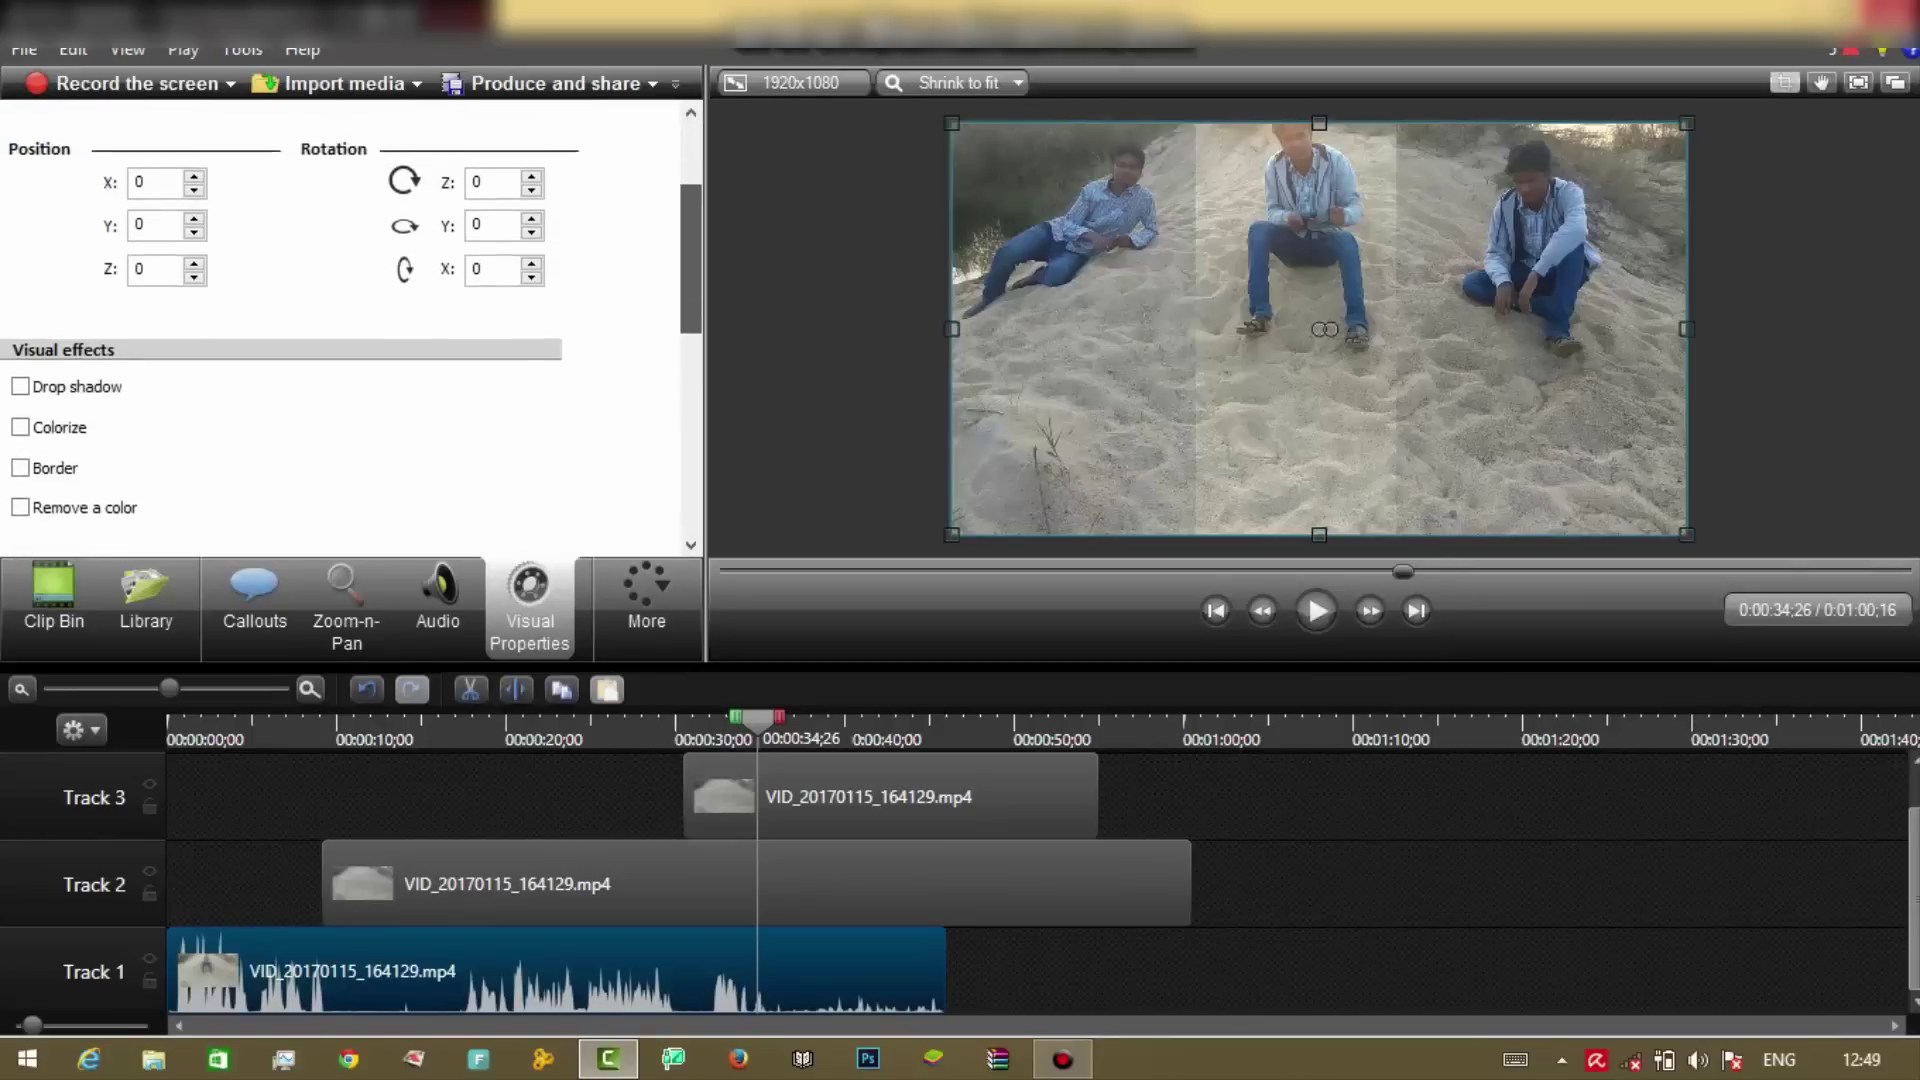
scroll(344, 325, "down", 2)
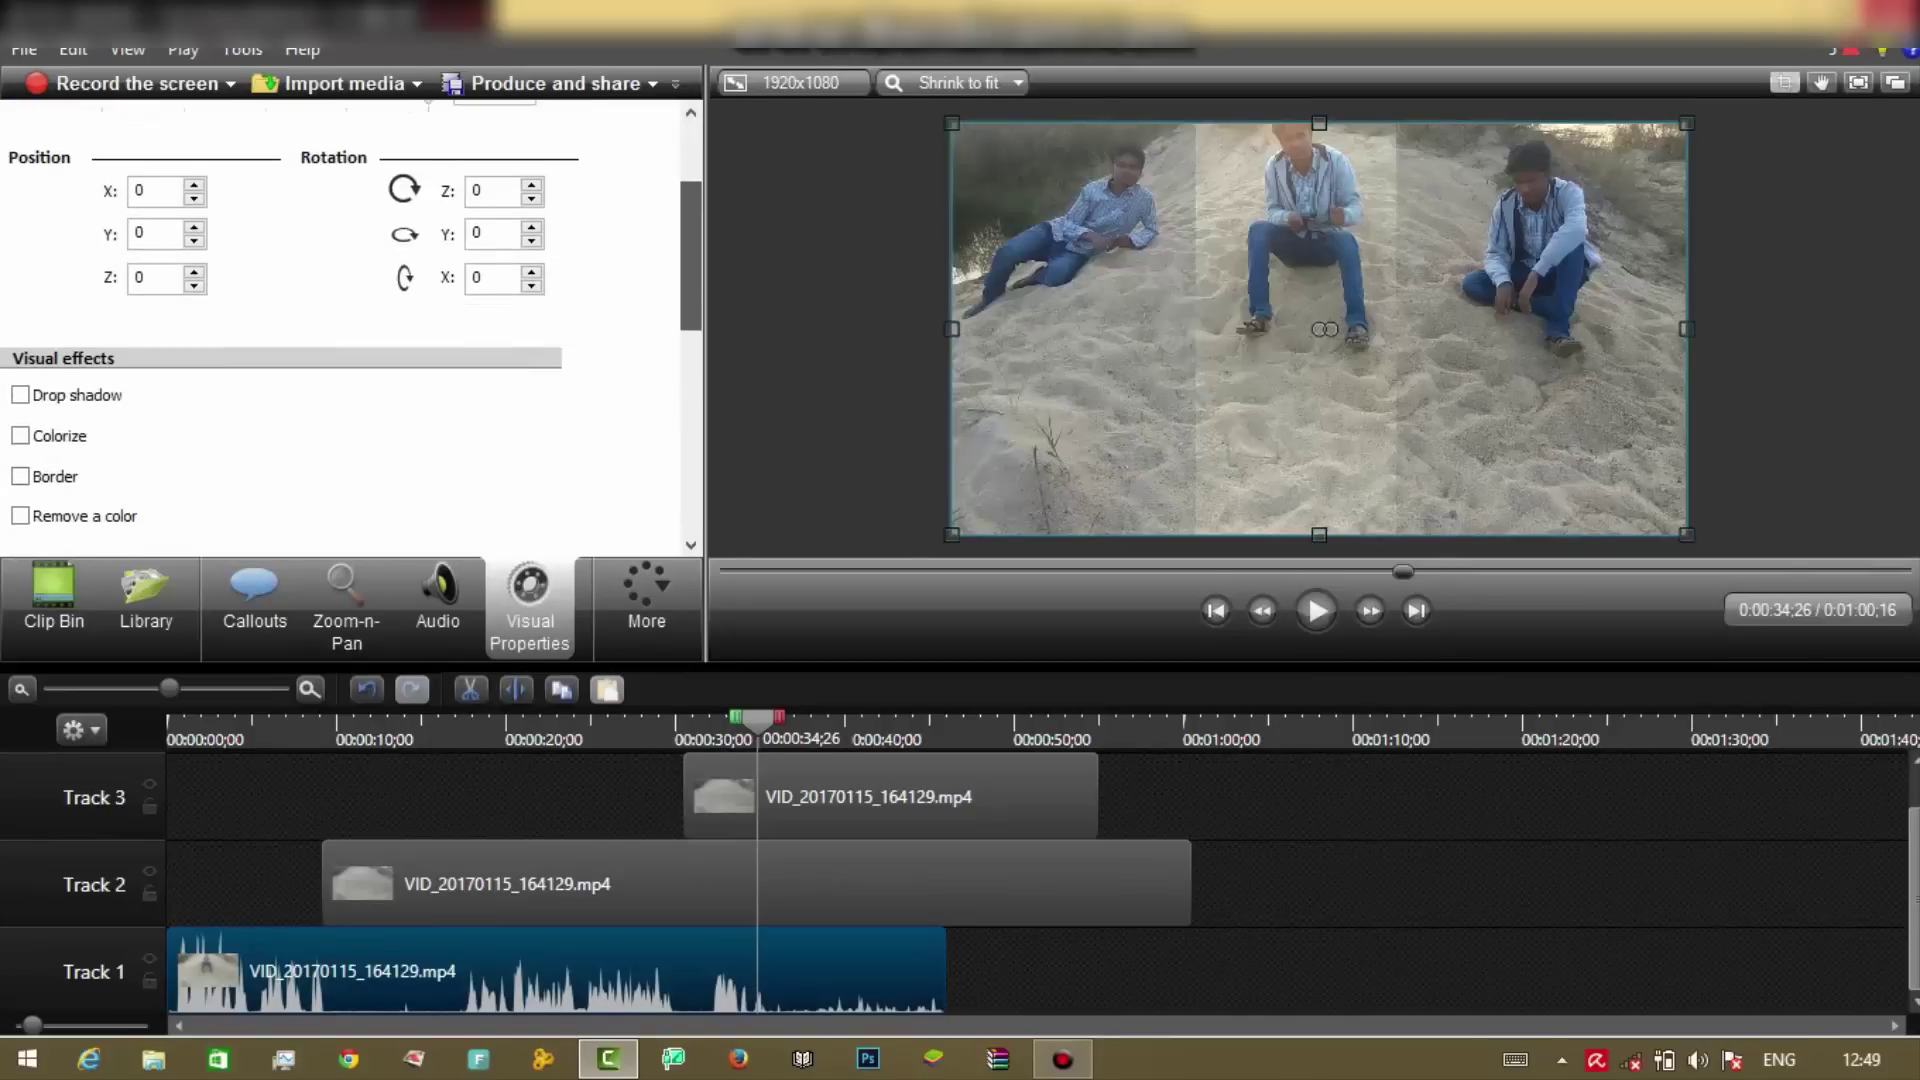
scroll(350, 312, "down", 1)
scroll(350, 329, "up", 4)
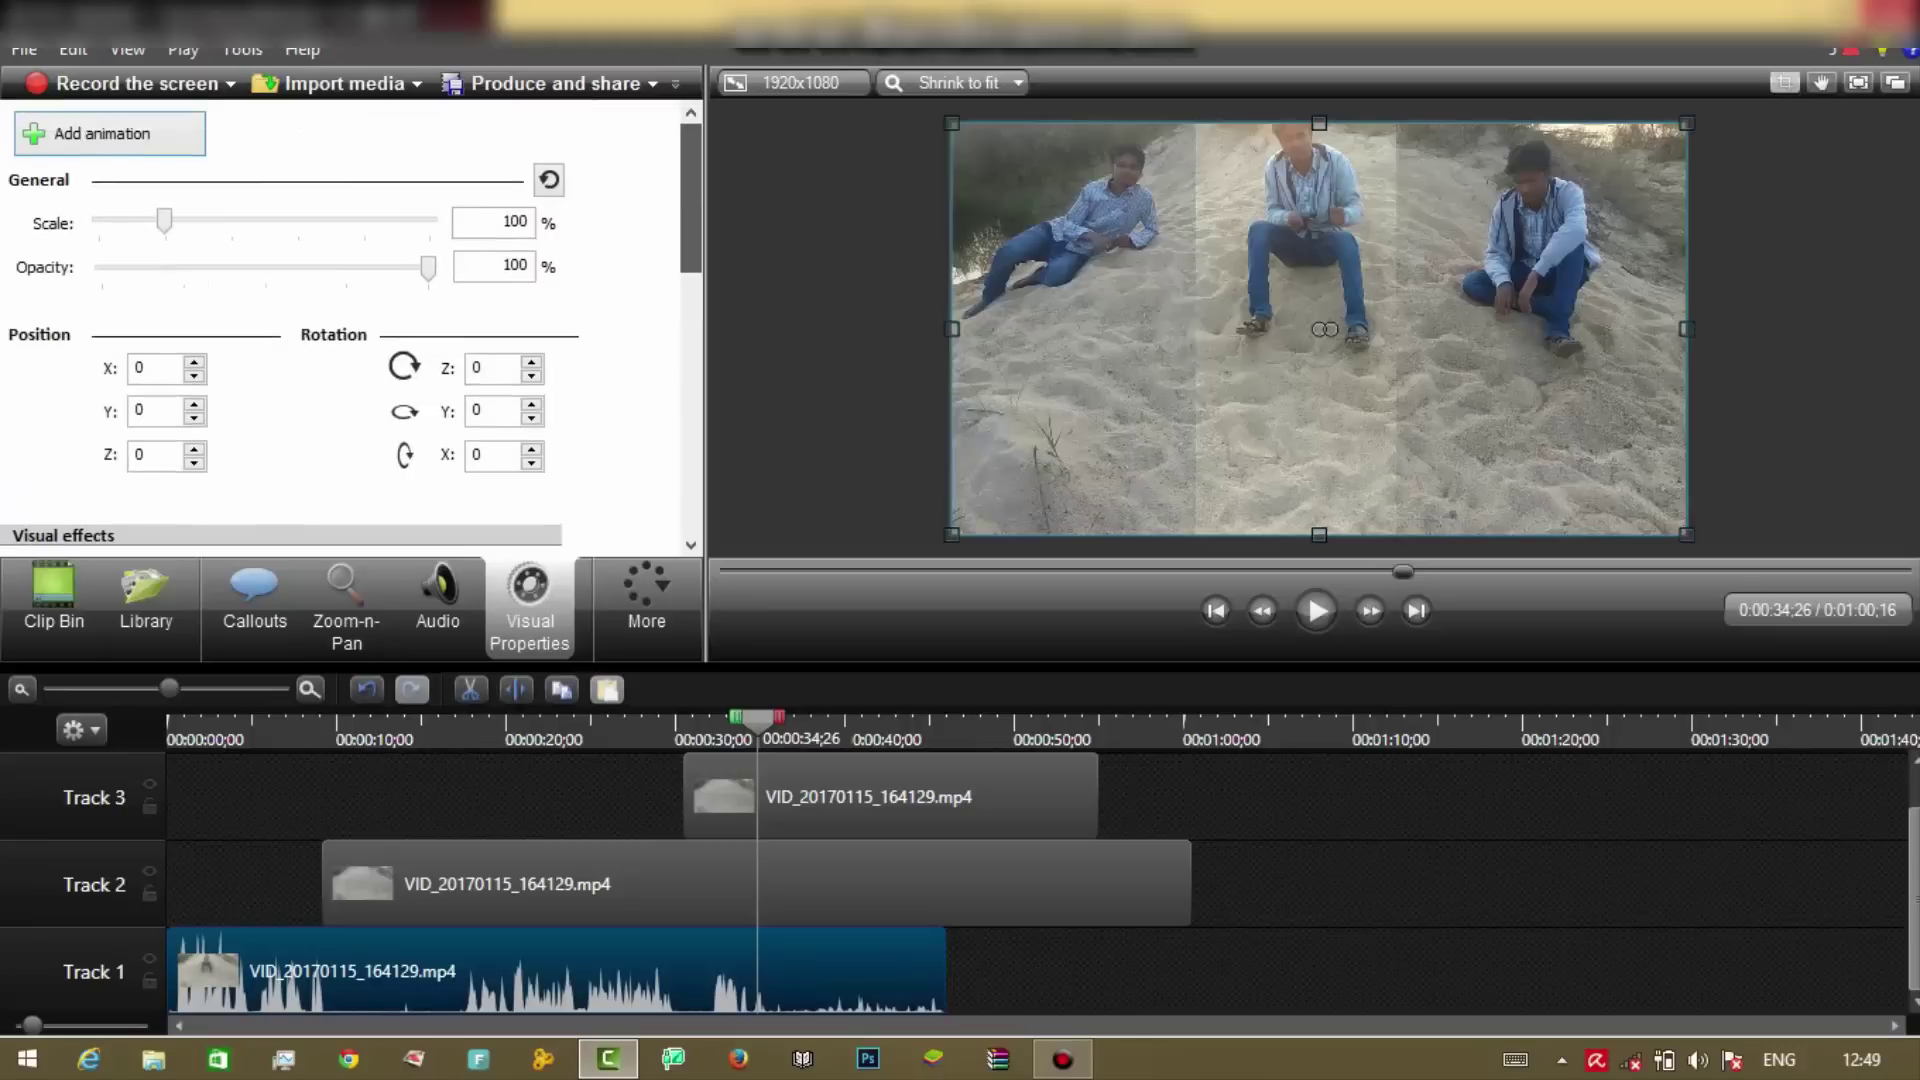
- Play the layered video from the start of the timeline to about 17 seconds
left_click_drag(756, 719, 168, 718)
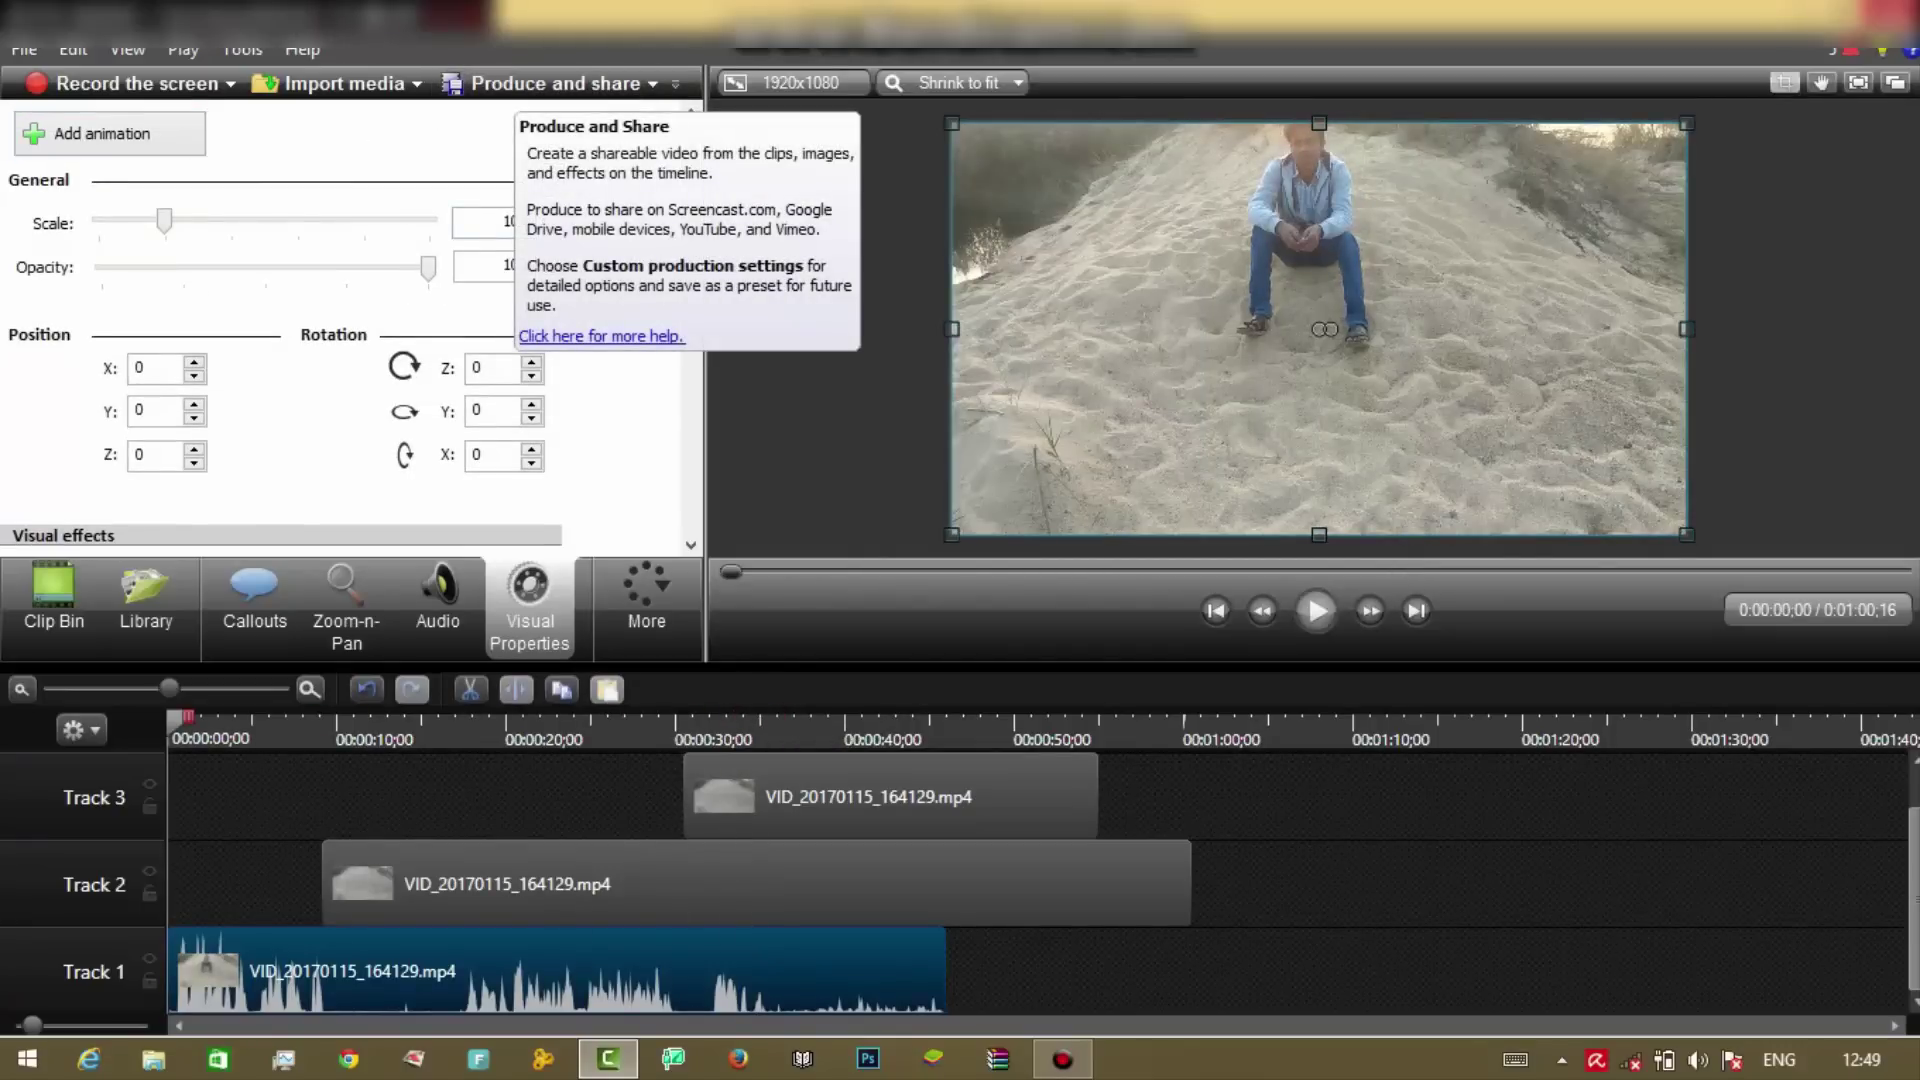
left_click(1315, 611)
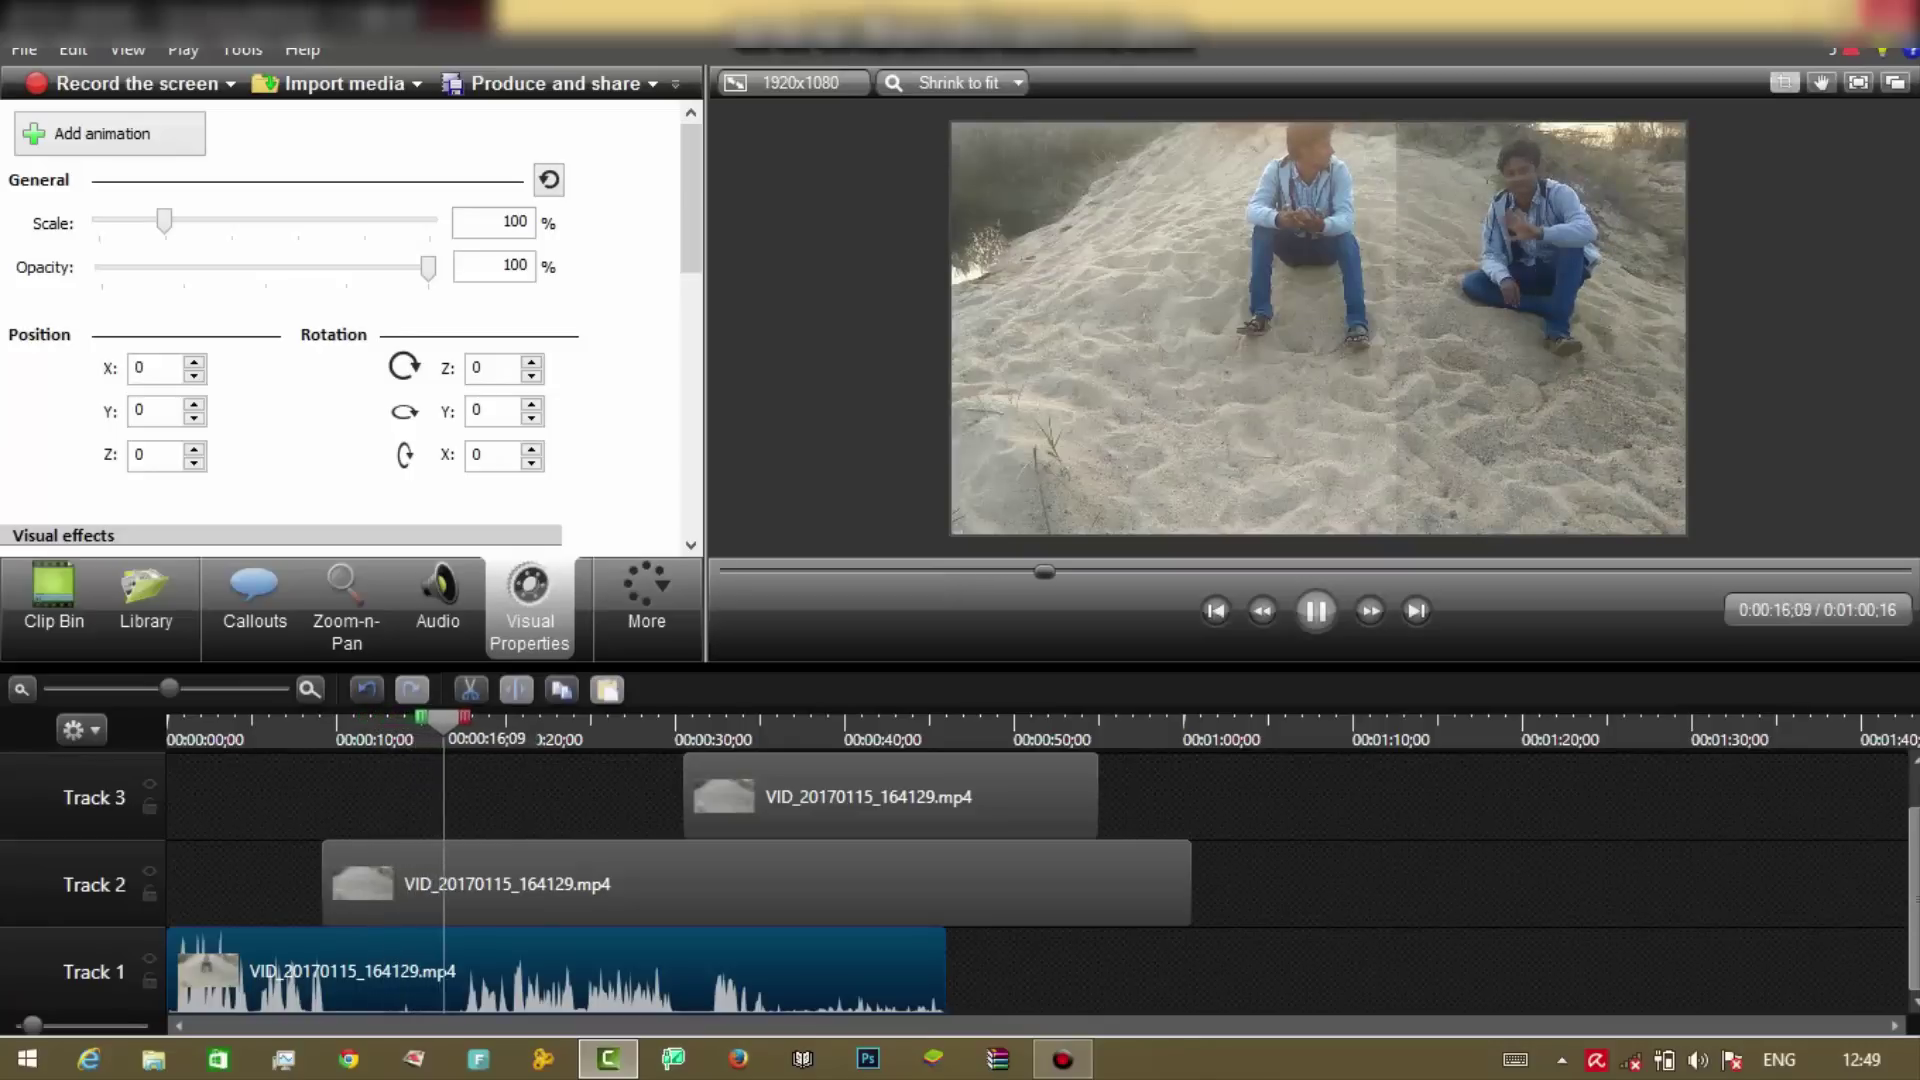
key("space")
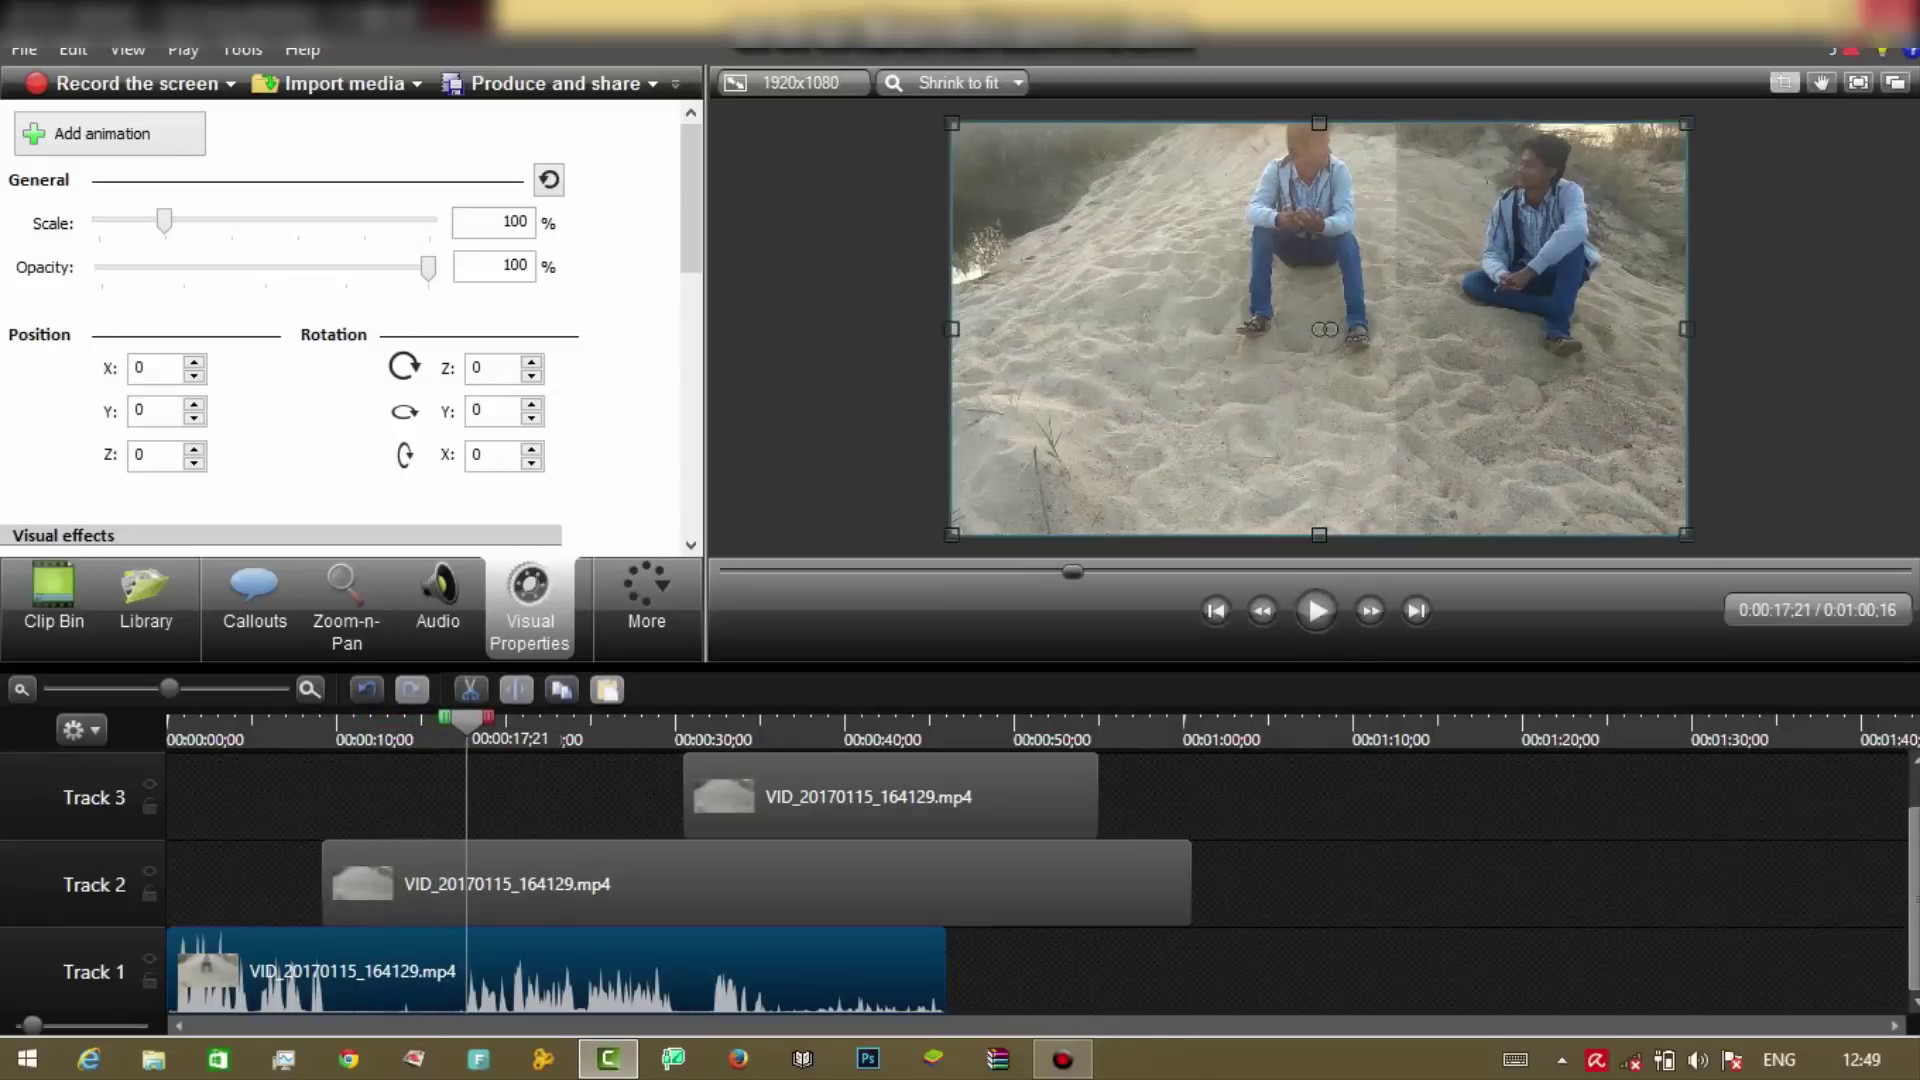